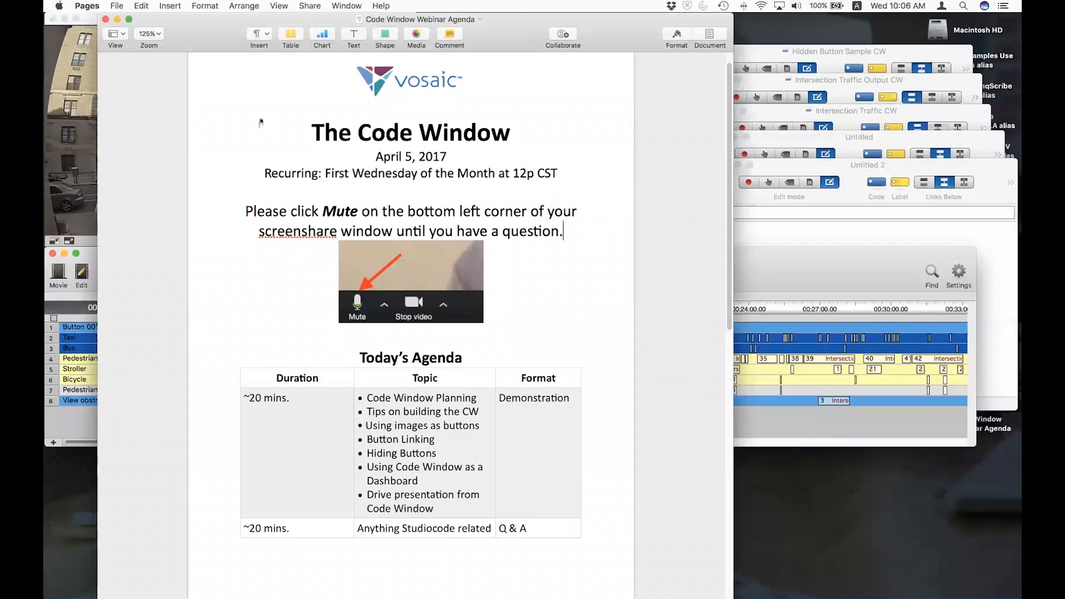
Minimize the webinar agenda, switch to Studiocode, and reposition and enlarge the empty Untitled 2 code window.
{"action": "left_click", "coordinate": [117, 20]}
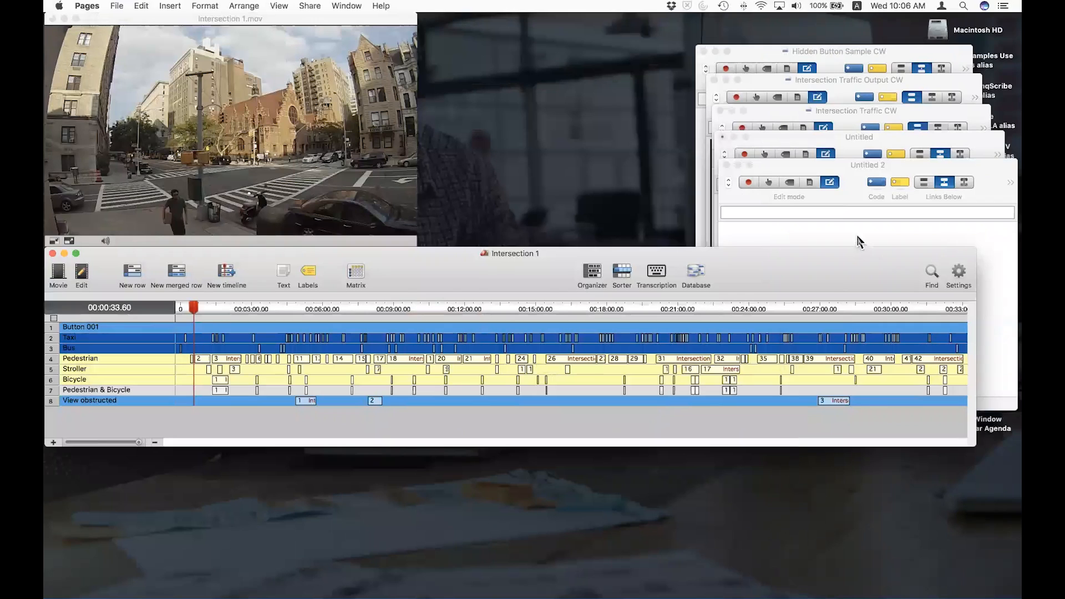
{"action": "left_click", "coordinate": [857, 176]}
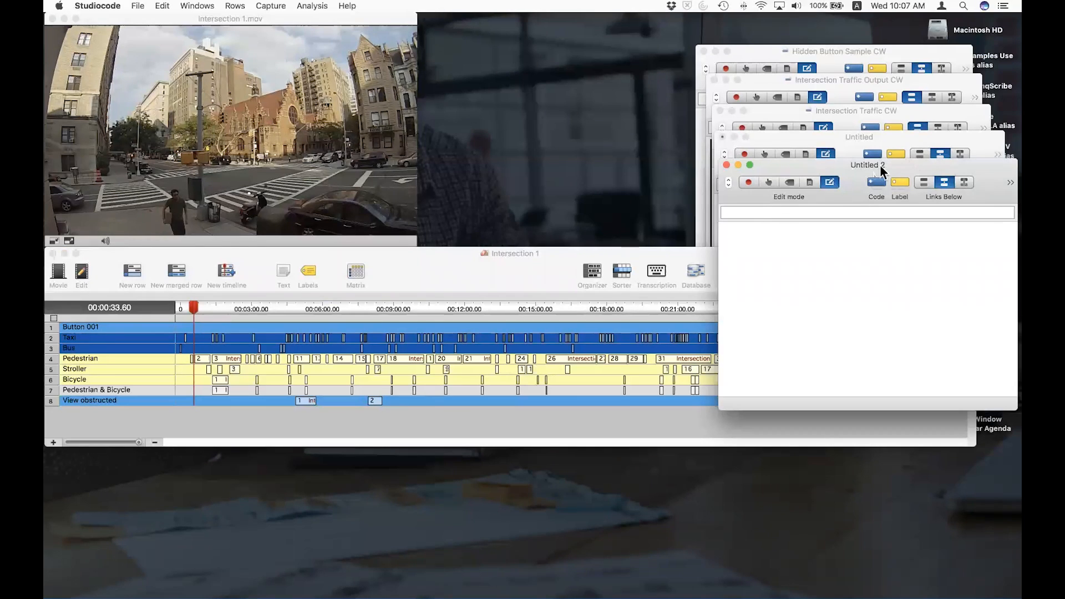
{"action": "left_click_drag", "start_coordinate": [863, 173], "coordinate": [803, 139]}
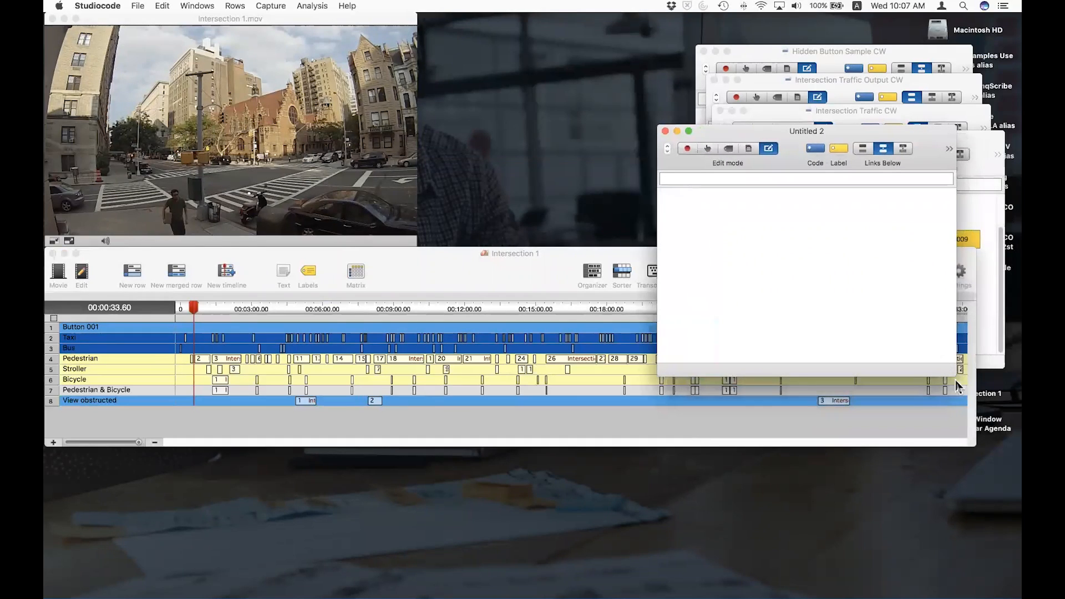
{"action": "left_click_drag", "start_coordinate": [954, 379], "coordinate": [991, 408]}
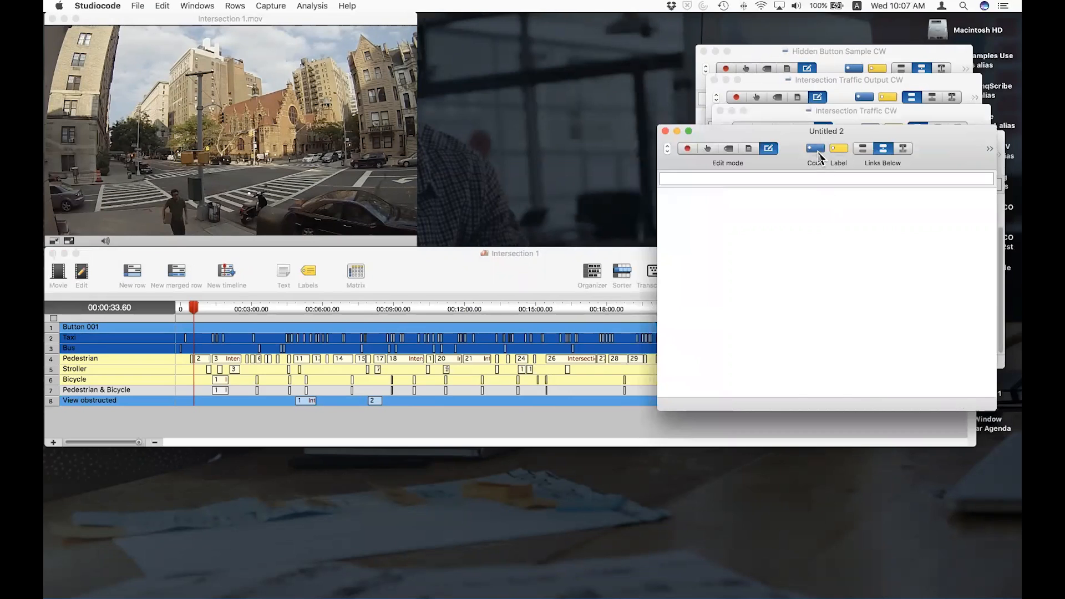
Add one code button and one label button to the Untitled 2 code window, and briefly view the code button's properties.
{"action": "left_click_drag", "start_coordinate": [818, 151], "coordinate": [733, 236]}
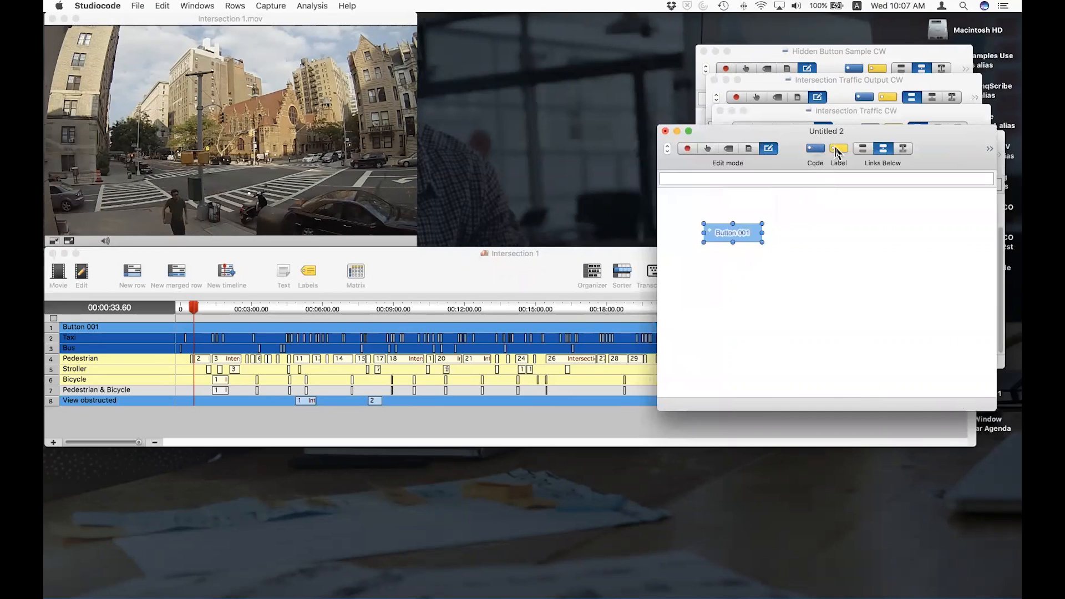
{"action": "left_click_drag", "start_coordinate": [836, 151], "coordinate": [786, 275]}
{"action": "left_click", "coordinate": [732, 232]}
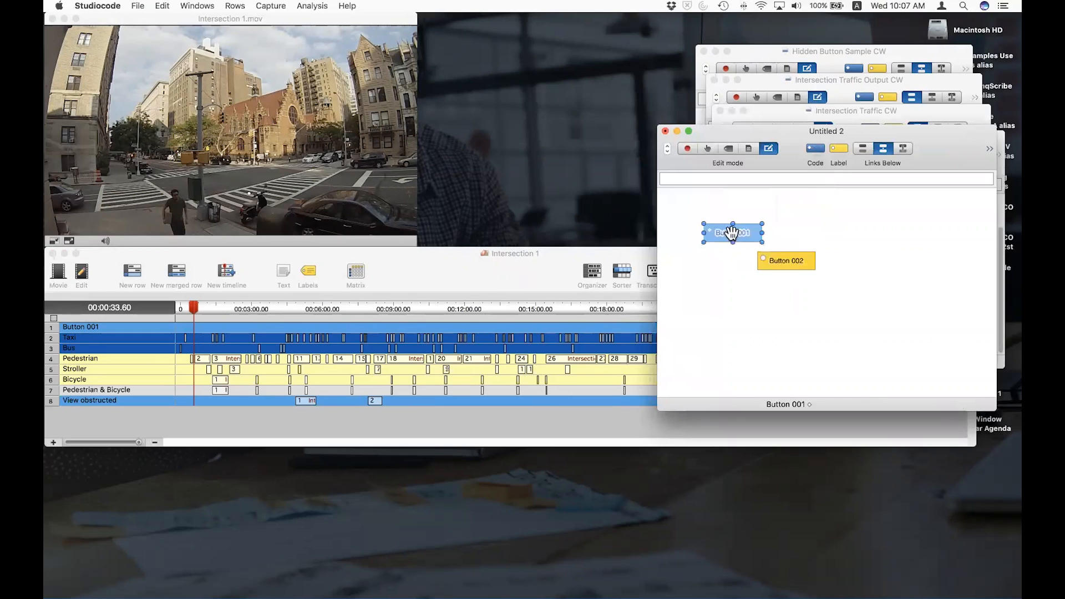
{"action": "double_click", "coordinate": [733, 233]}
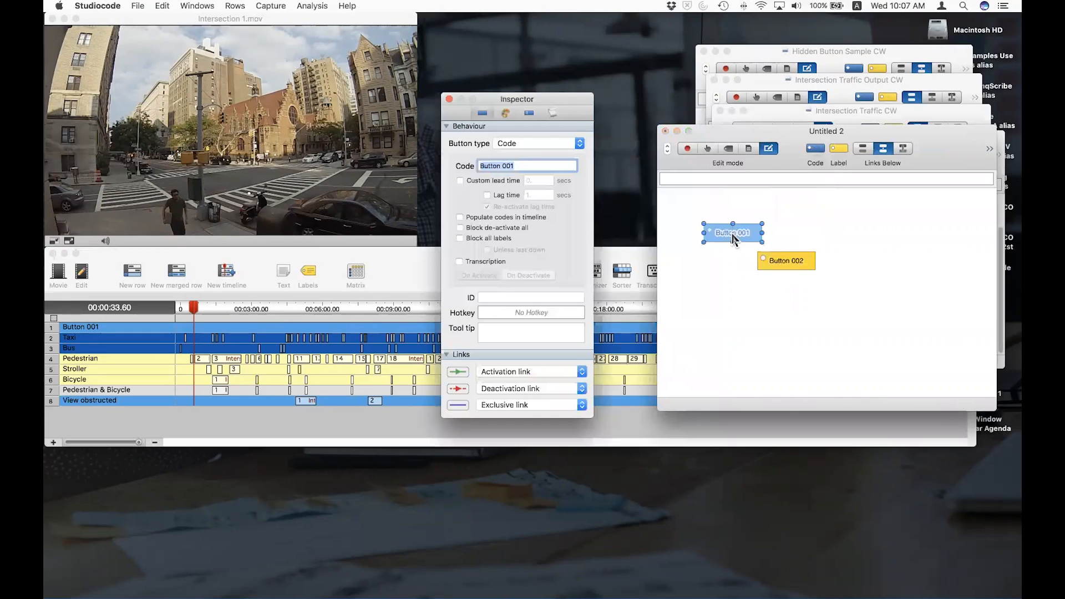
{"action": "left_click", "coordinate": [450, 99]}
Restore the IMG_3307.JPG planning sketch, examine its codes, labels, groups, timeline and matrix layout, and minimize it again.
{"action": "mouse_move", "coordinate": [798, 591]}
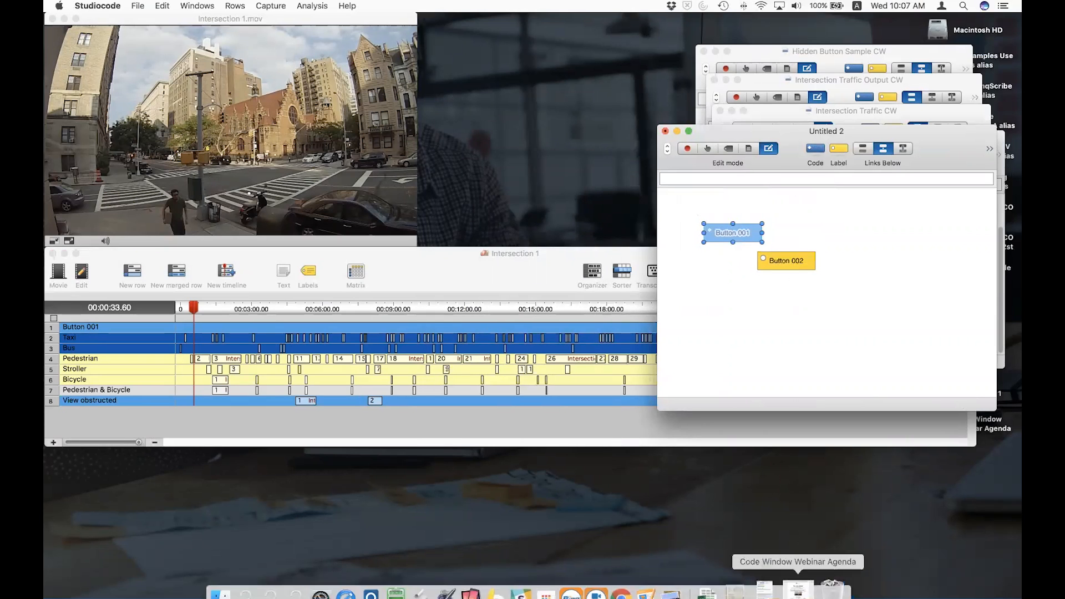
{"action": "left_click", "coordinate": [763, 592]}
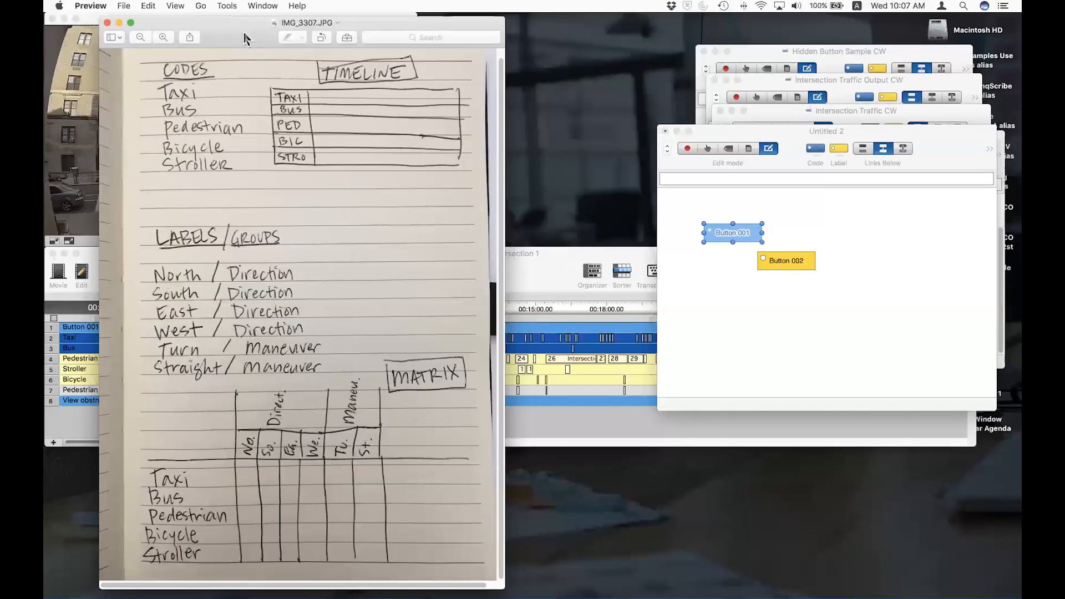
{"action": "left_click_drag", "start_coordinate": [244, 38], "coordinate": [340, 38]}
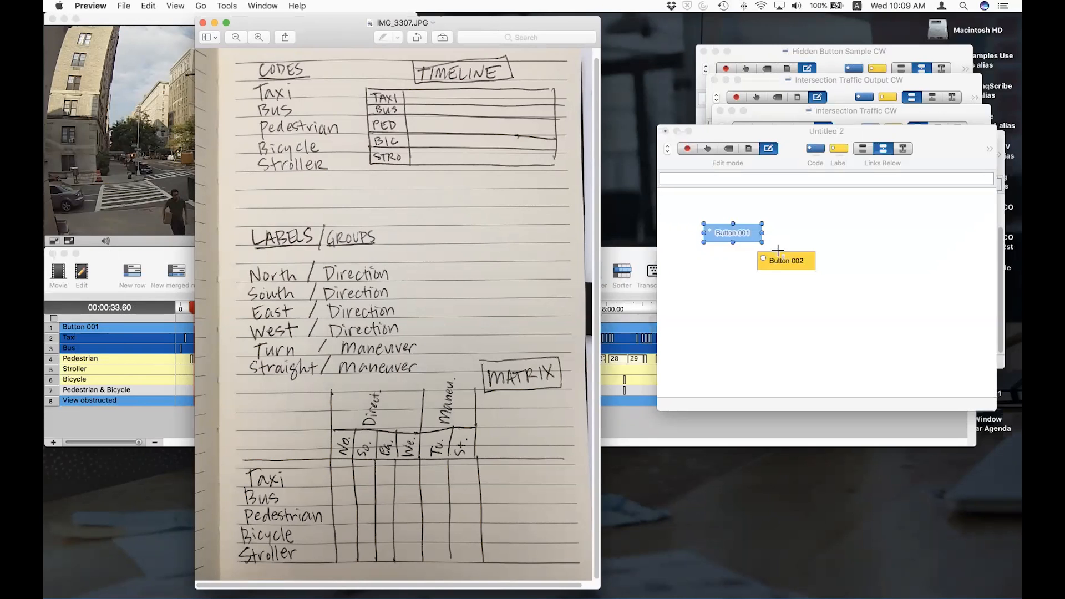
{"action": "left_click", "coordinate": [817, 230]}
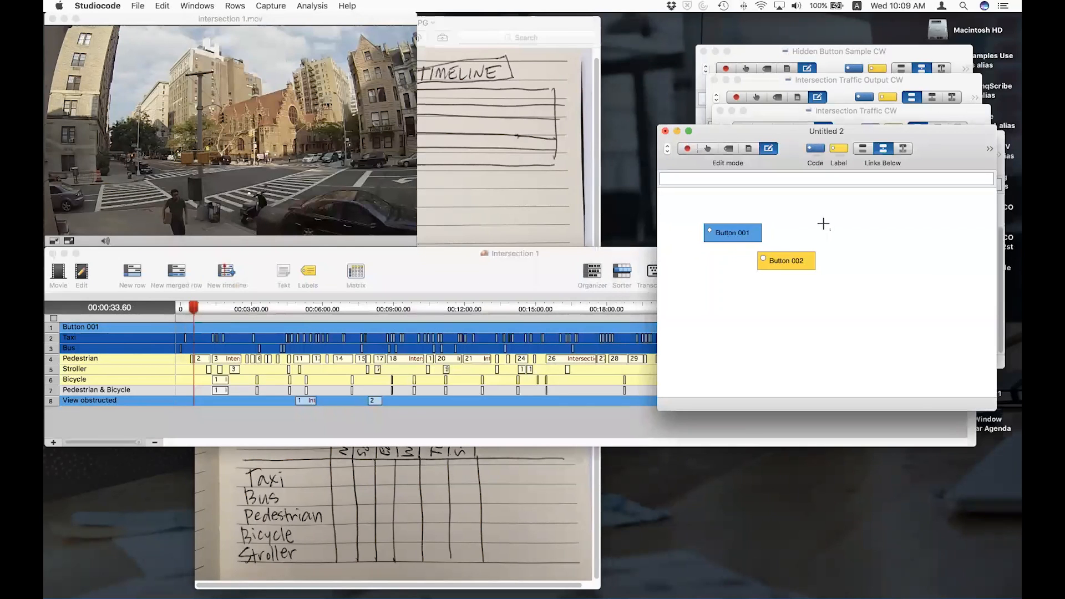
{"action": "left_click", "coordinate": [473, 165]}
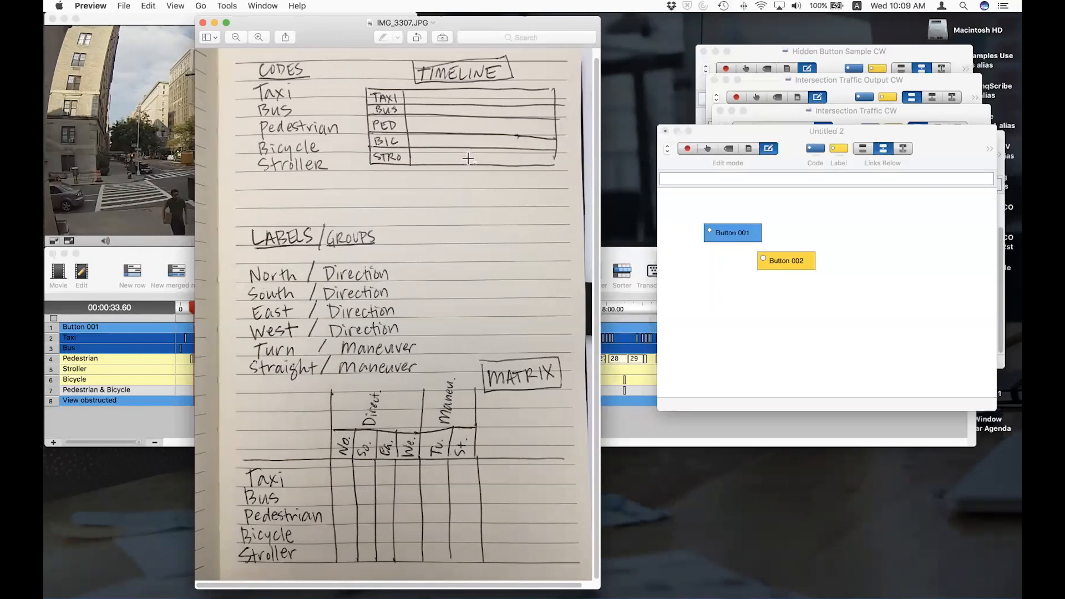
{"action": "left_click", "coordinate": [215, 23]}
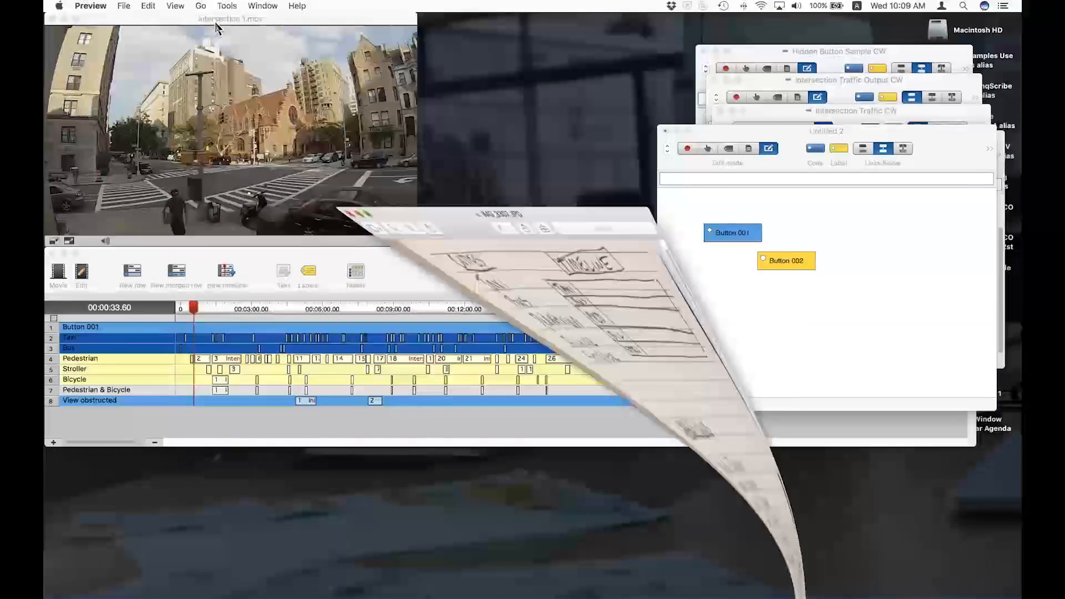
Minimize the Untitled 2 code window, bring the Untitled code window forward, and nudge Button 005 slightly downward.
{"action": "left_click", "coordinate": [793, 148]}
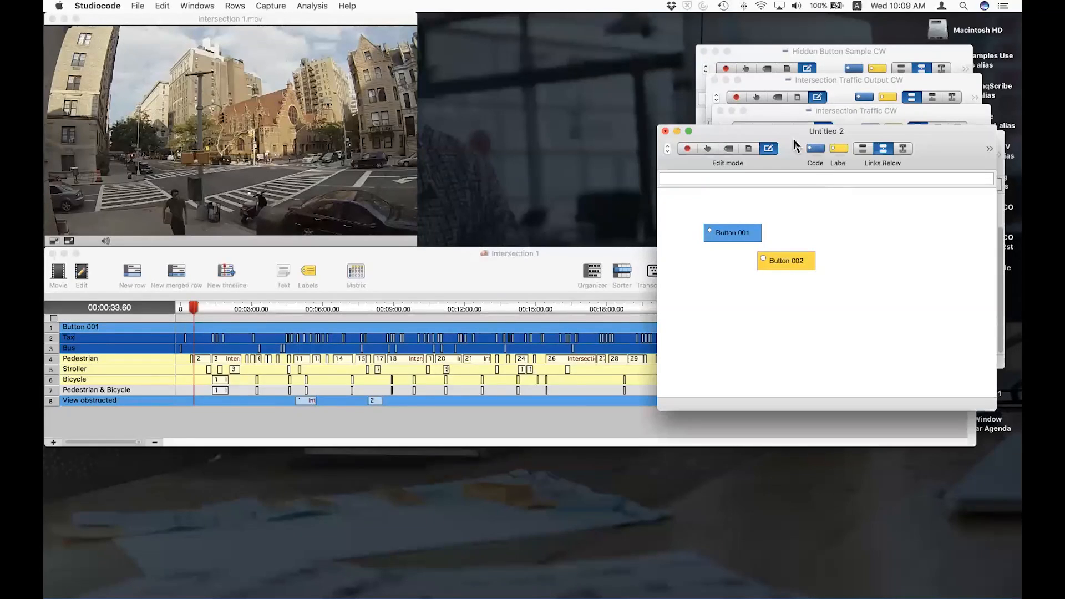
{"action": "left_click", "coordinate": [677, 131]}
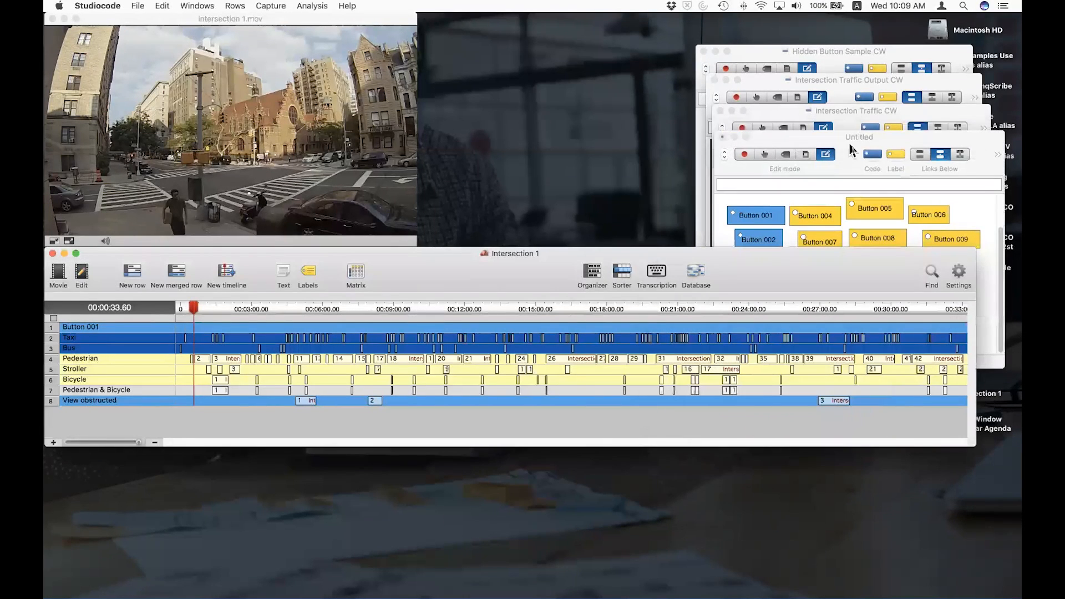
{"action": "left_click", "coordinate": [854, 151]}
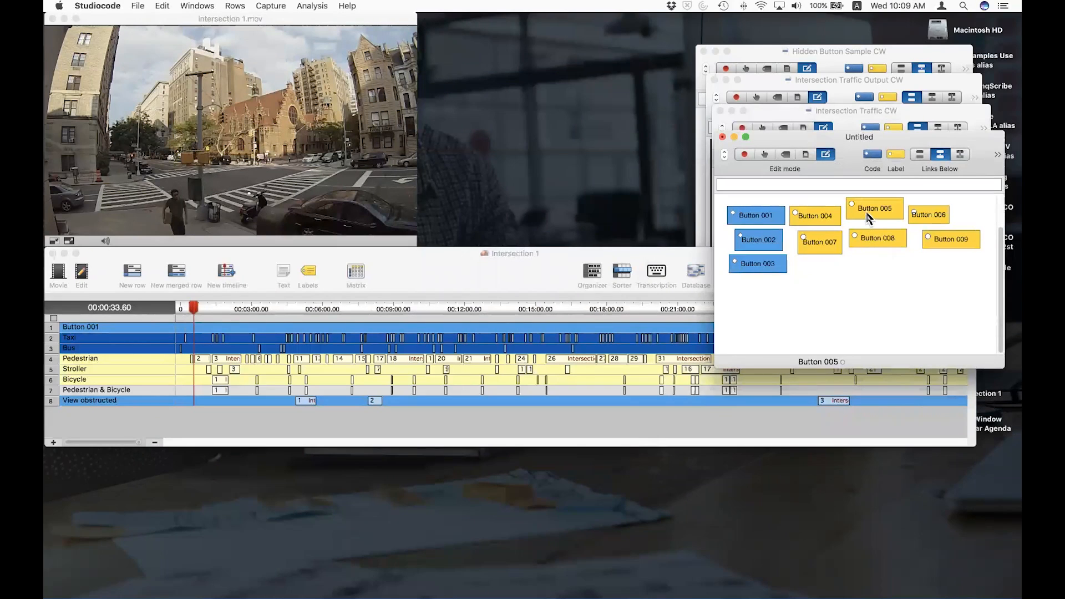
{"action": "left_click_drag", "start_coordinate": [869, 217], "coordinate": [869, 219]}
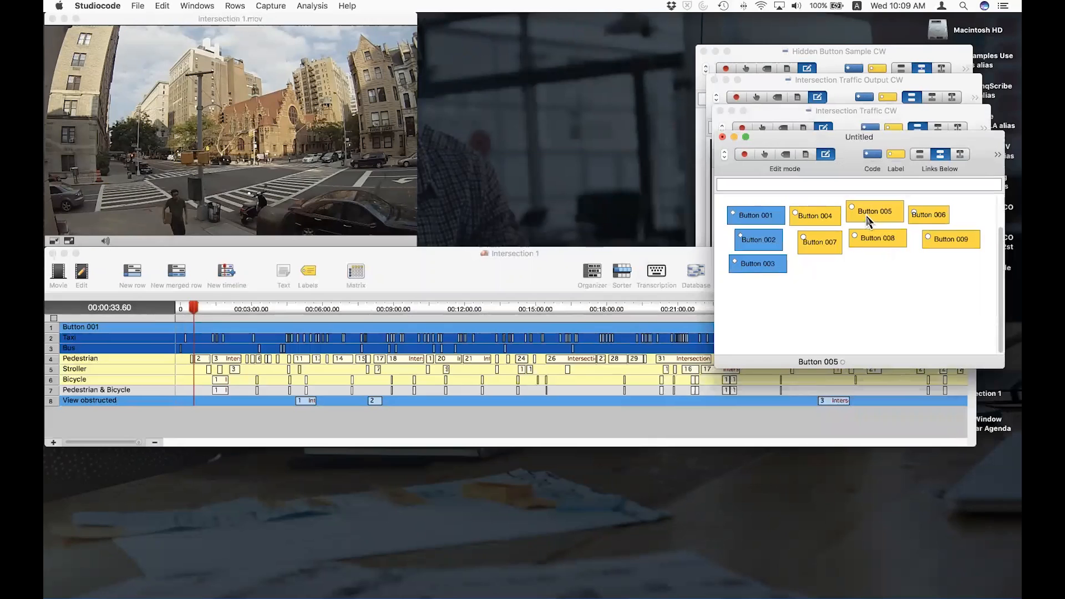
Open the Inspector for Button 006 and place it beside the Untitled code window.
{"action": "double_click", "coordinate": [930, 215]}
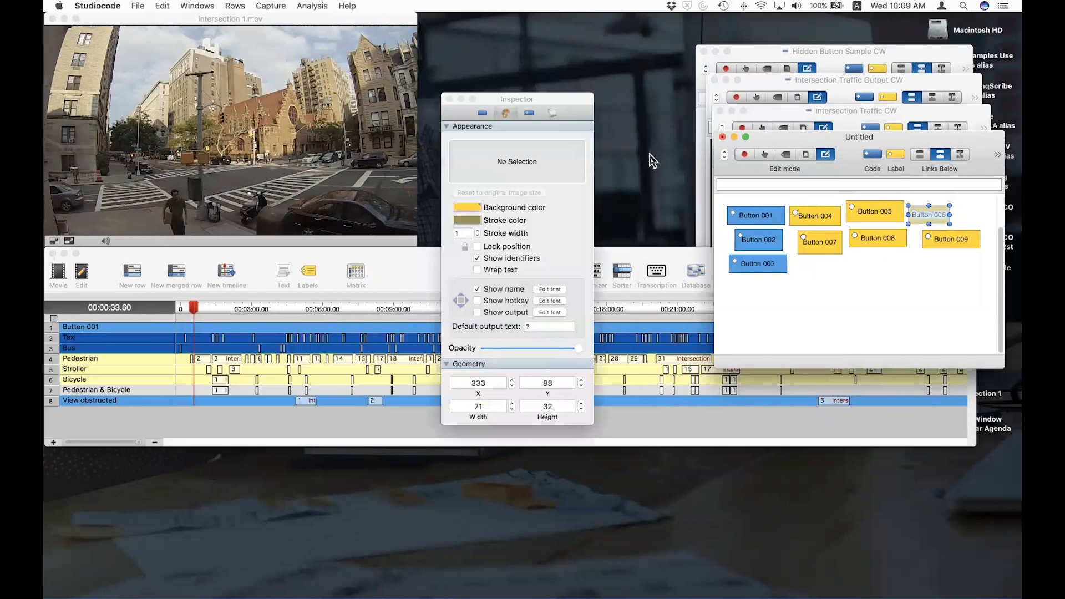
{"action": "left_click_drag", "start_coordinate": [575, 110], "coordinate": [688, 118]}
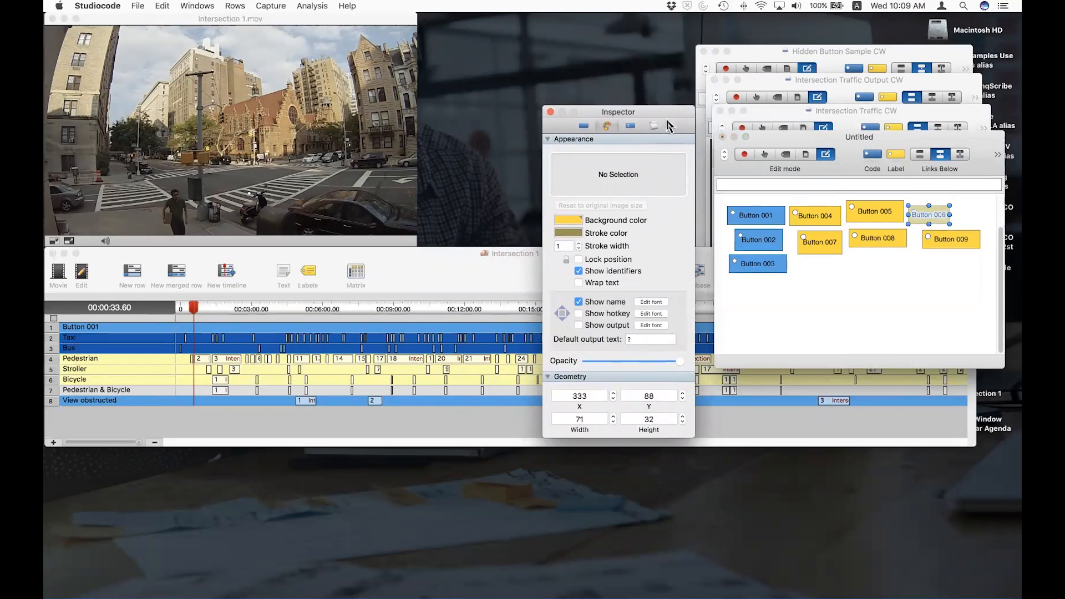
{"action": "left_click_drag", "start_coordinate": [669, 118], "coordinate": [671, 72]}
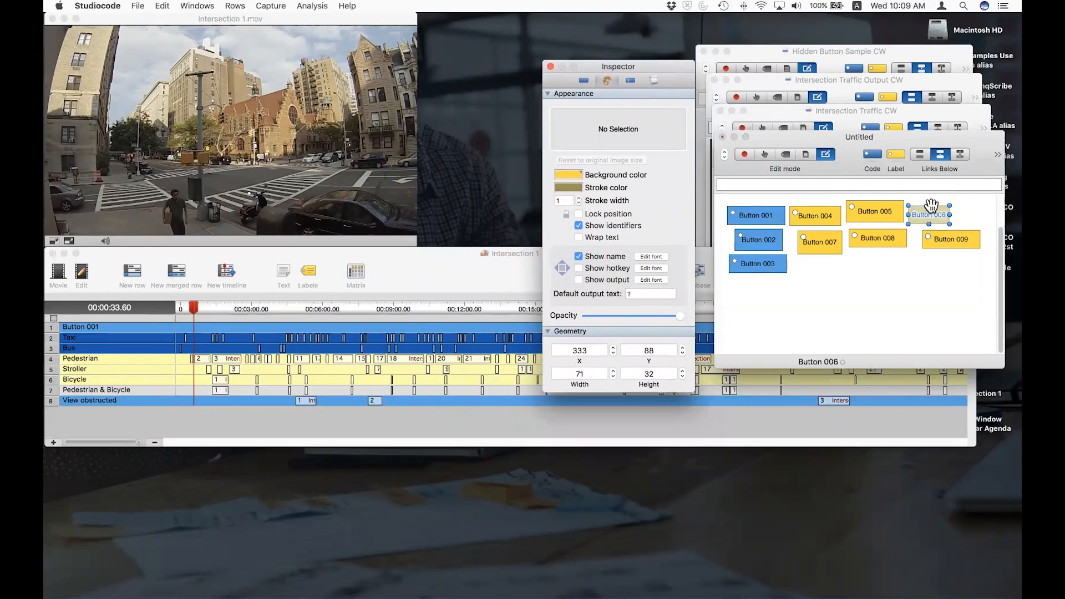
Compare the width and height of Button 001 with those of label Buttons 006, 005 and 004.
{"action": "left_click", "coordinate": [755, 212]}
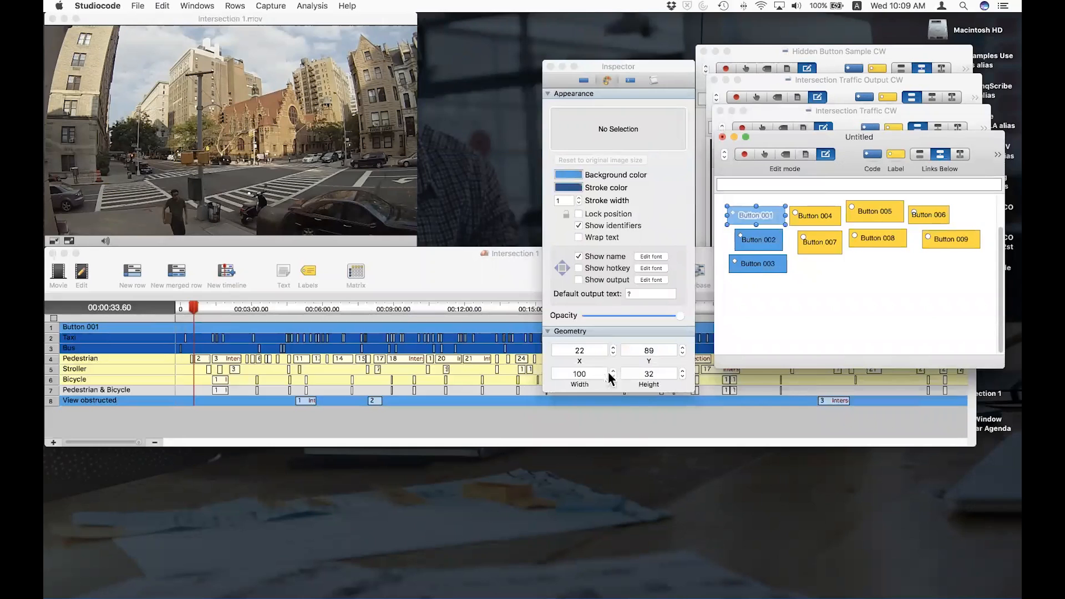
{"action": "left_click_drag", "start_coordinate": [957, 213], "coordinate": [840, 215]}
{"action": "left_click", "coordinate": [965, 219]}
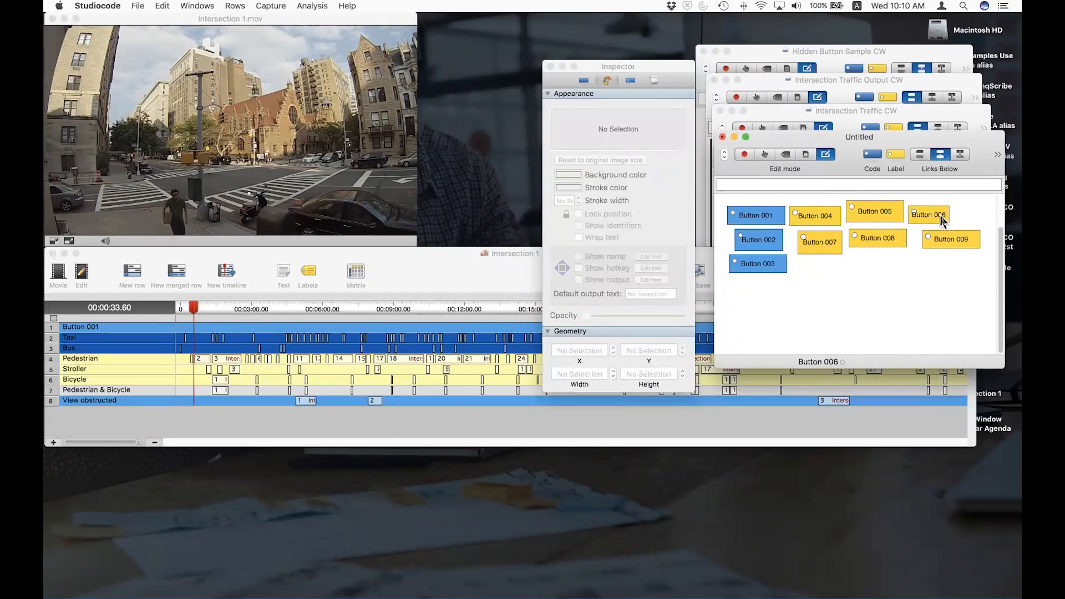
{"action": "left_click", "coordinate": [942, 221]}
{"action": "left_click", "coordinate": [893, 216]}
{"action": "left_click", "coordinate": [830, 217]}
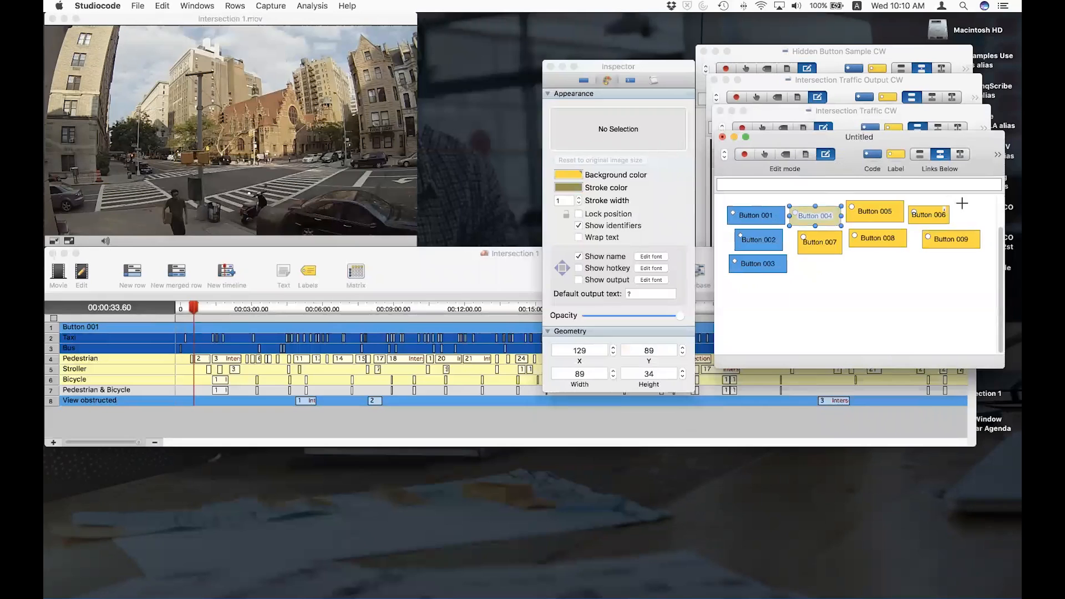
Set the width of Buttons 004, 005 and 006 together to 100 and their height to 32.
{"action": "left_click_drag", "start_coordinate": [961, 204], "coordinate": [821, 219]}
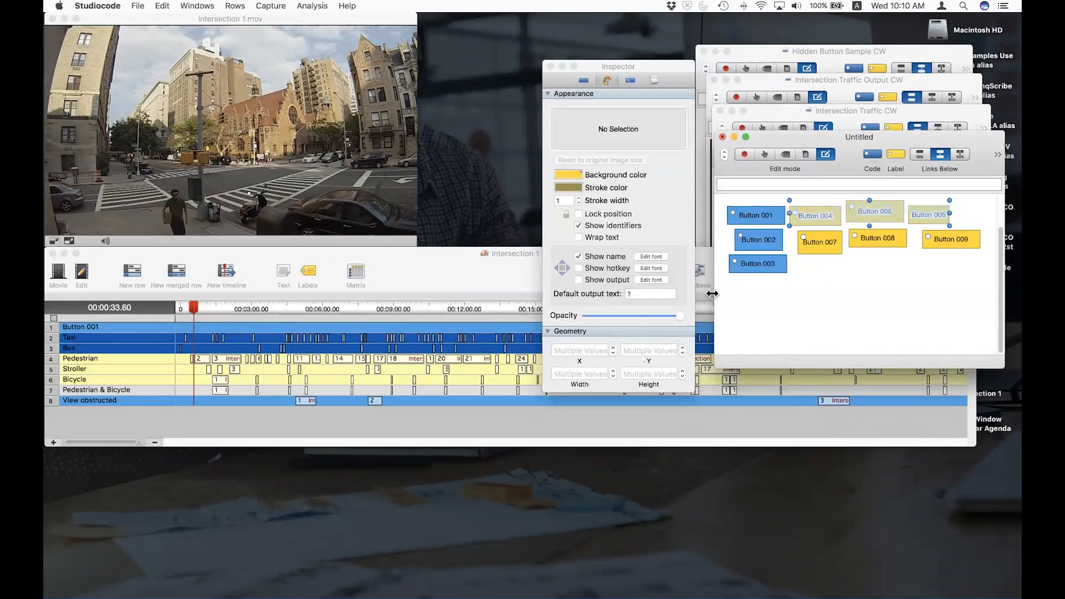
{"action": "left_click", "coordinate": [581, 374]}
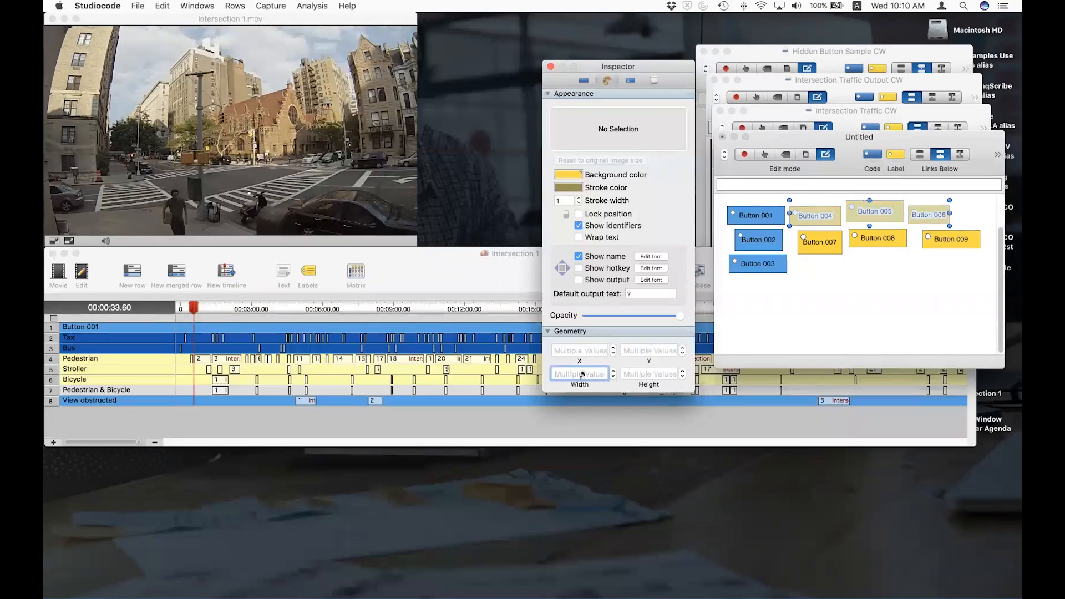
{"action": "type", "text": "1100"}
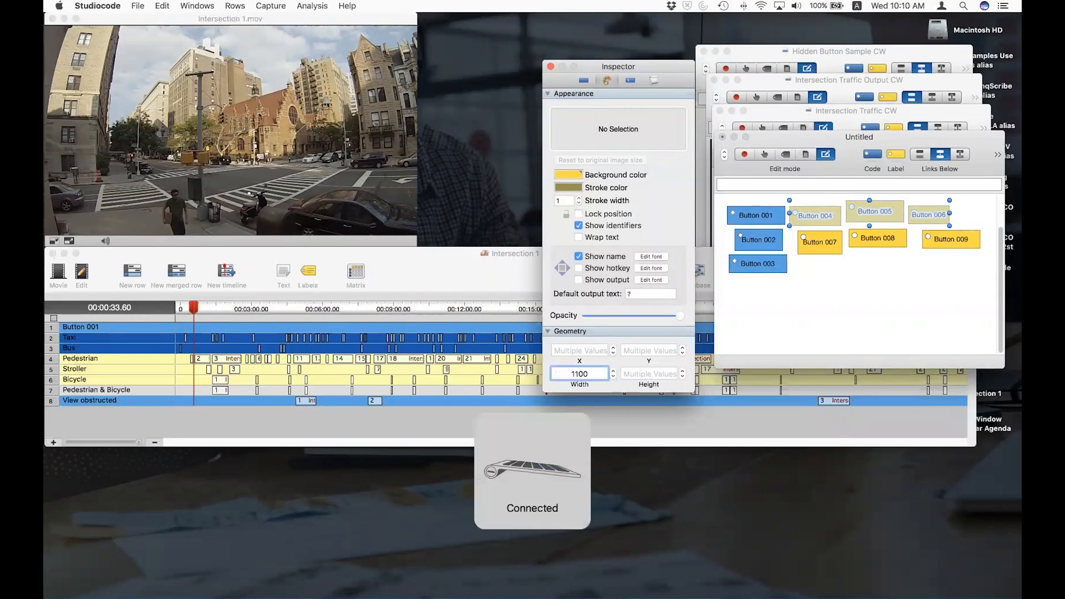
{"action": "key", "text": "BackSpace"}
{"action": "key", "text": "BackSpace"}
{"action": "key", "text": "BackSpace"}
{"action": "key", "text": "BackSpace"}
{"action": "type", "text": "100"}
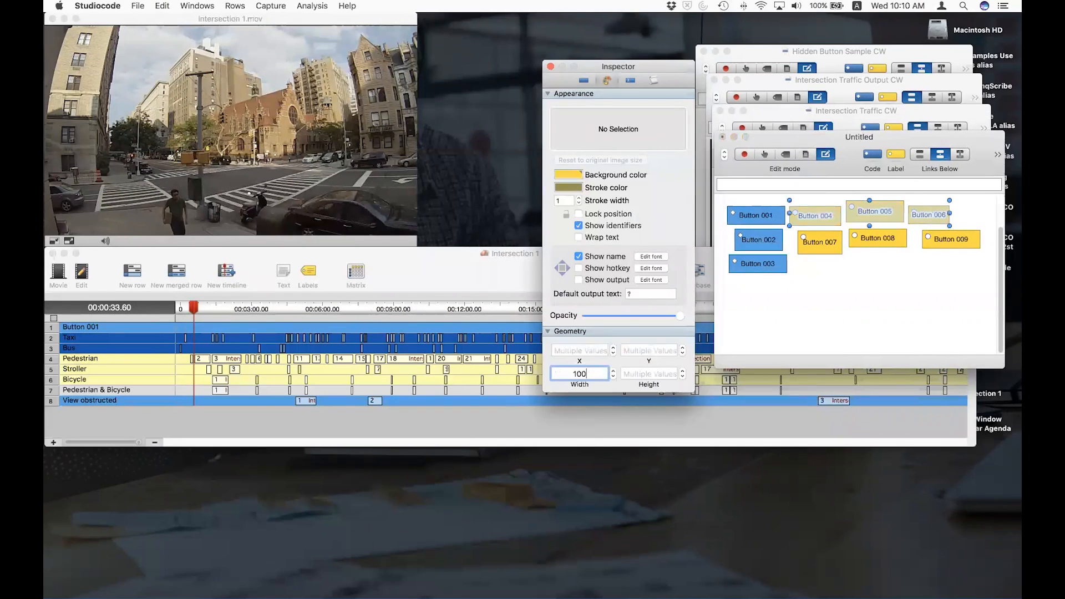
{"action": "left_click", "coordinate": [634, 373]}
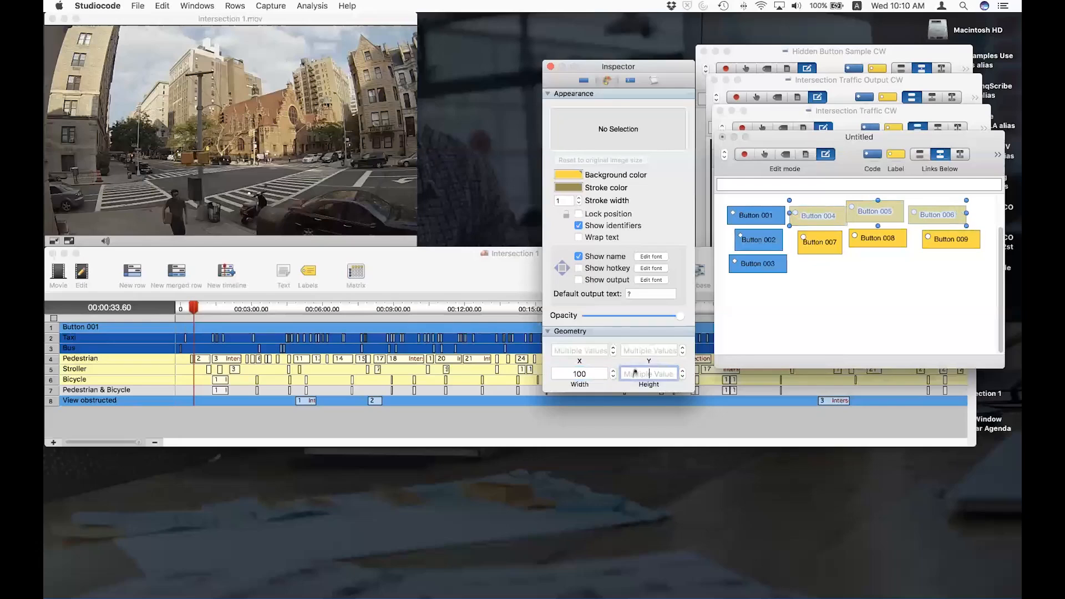
{"action": "type", "text": "32"}
{"action": "key", "text": "Return"}
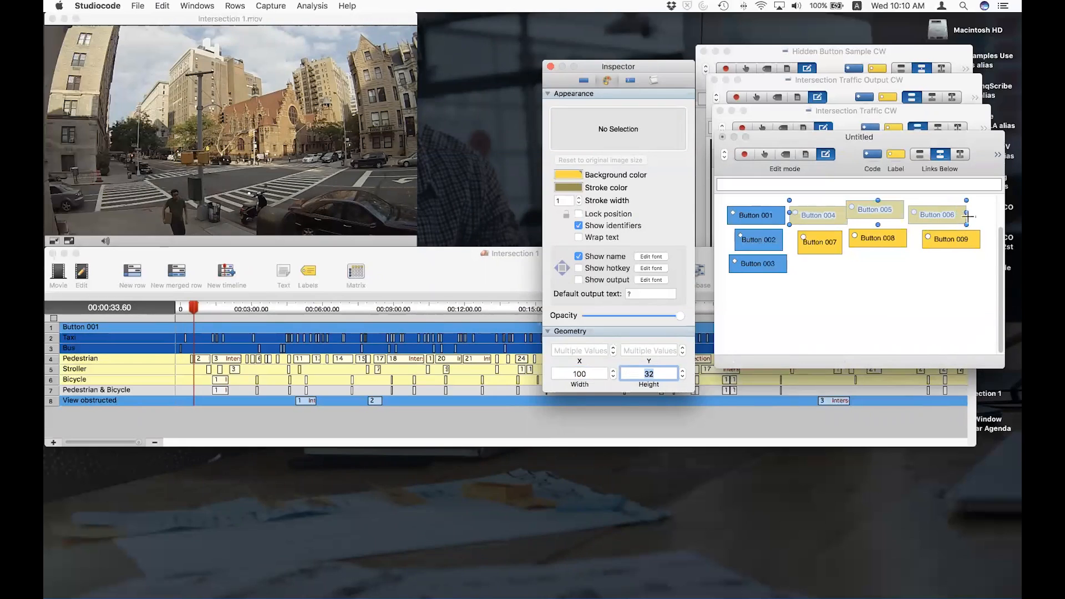
Shift Button 001 horizontally to X 26 and return it to X 22.
{"action": "left_click_drag", "start_coordinate": [974, 209], "coordinate": [776, 211]}
{"action": "left_click", "coordinate": [768, 200]}
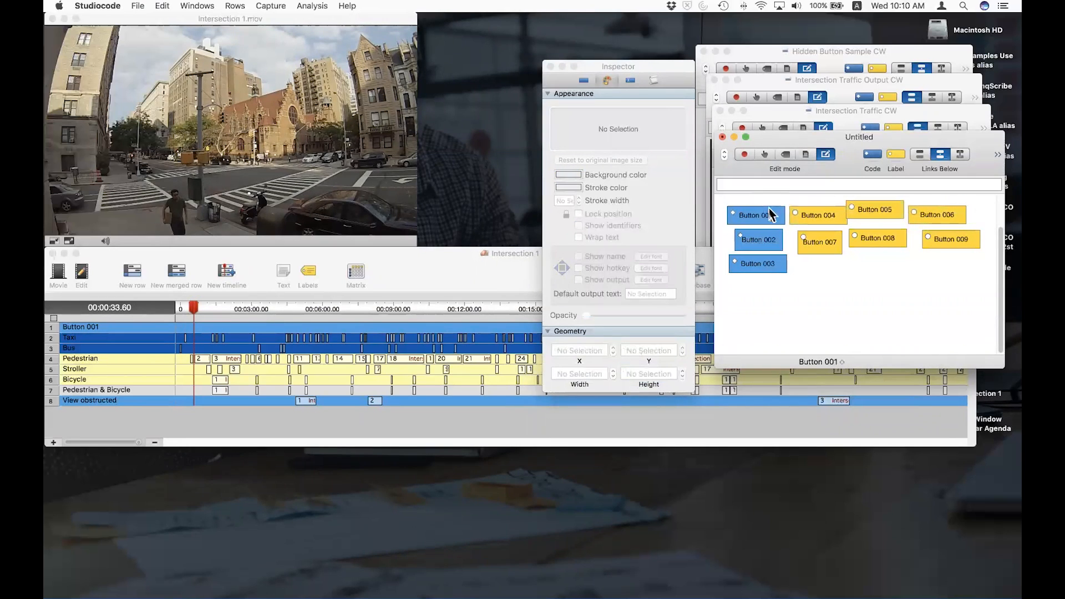
{"action": "left_click", "coordinate": [770, 218]}
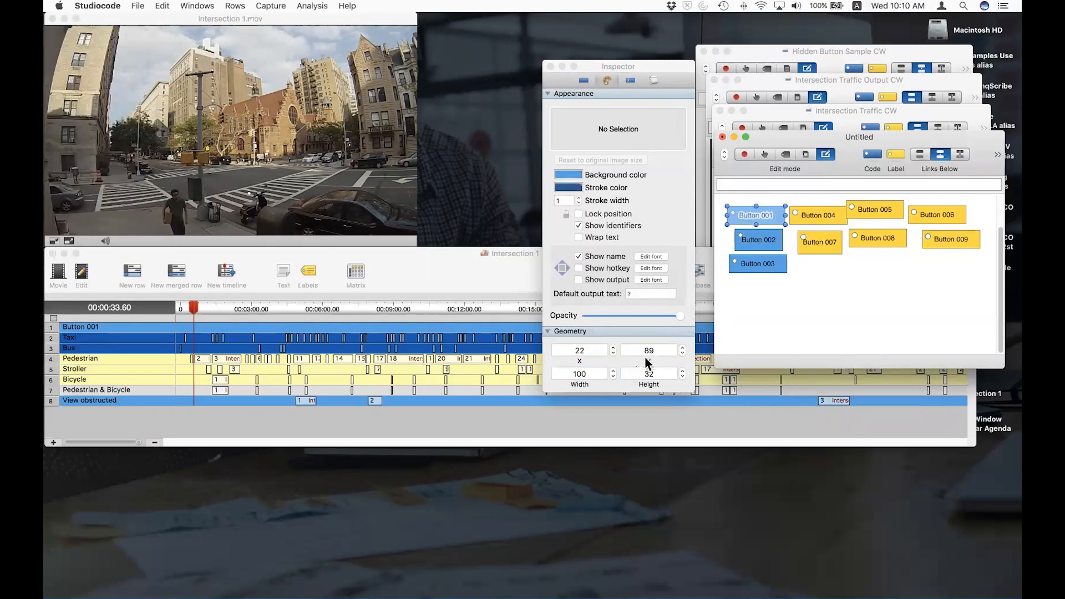
{"action": "left_click", "coordinate": [614, 349]}
{"action": "left_click", "coordinate": [614, 349]}
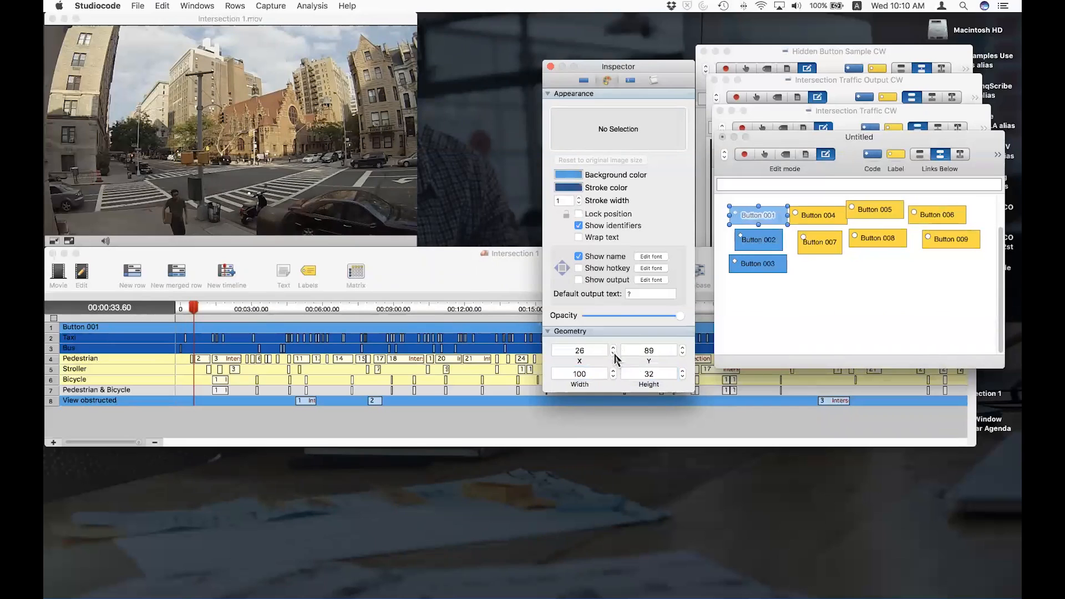
{"action": "left_click", "coordinate": [613, 354]}
{"action": "left_click", "coordinate": [613, 354]}
Shift Button 001 slightly downward through its Y value and return it to Y 89.
{"action": "left_click", "coordinate": [682, 348]}
{"action": "left_click", "coordinate": [682, 348]}
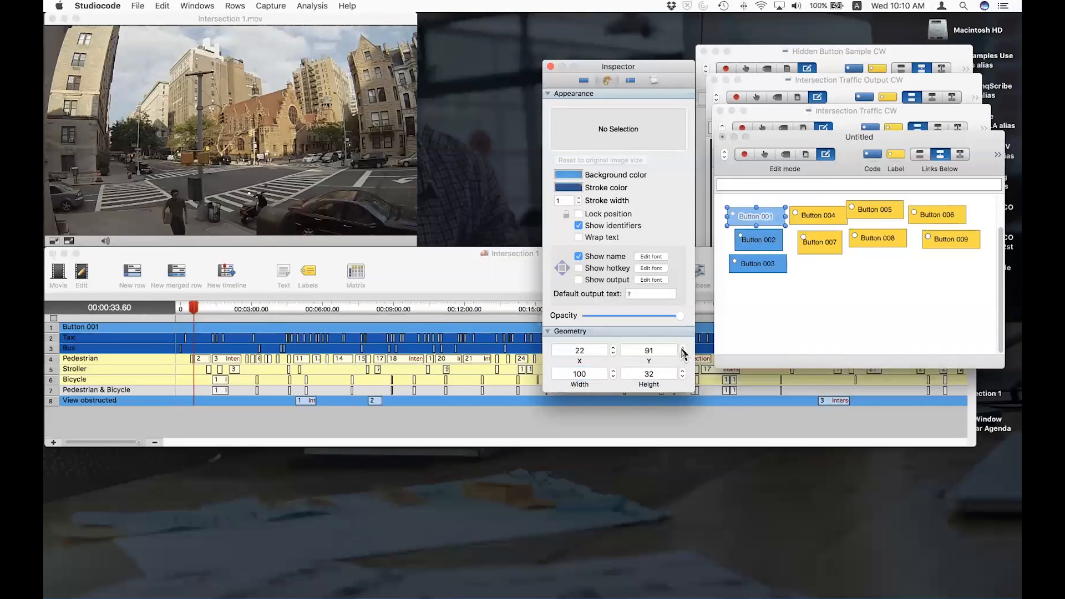
{"action": "left_click", "coordinate": [683, 348]}
{"action": "left_click", "coordinate": [683, 354]}
{"action": "left_click", "coordinate": [682, 354]}
{"action": "left_click", "coordinate": [682, 354]}
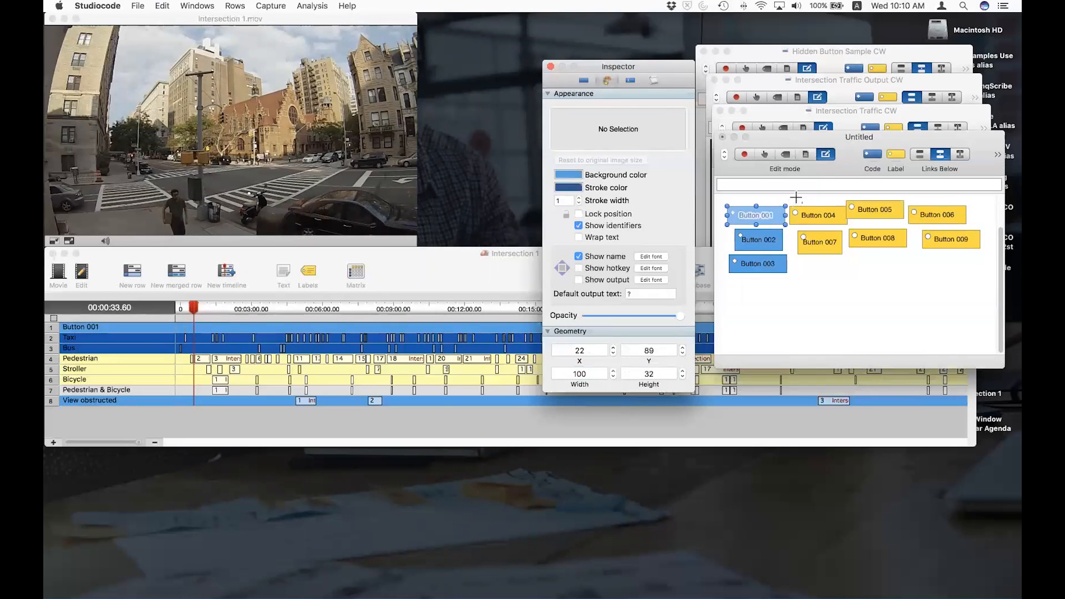
Align Buttons 004, 005 and 006 in one row by setting their shared Y position to 89.
{"action": "left_click_drag", "start_coordinate": [796, 197], "coordinate": [968, 223]}
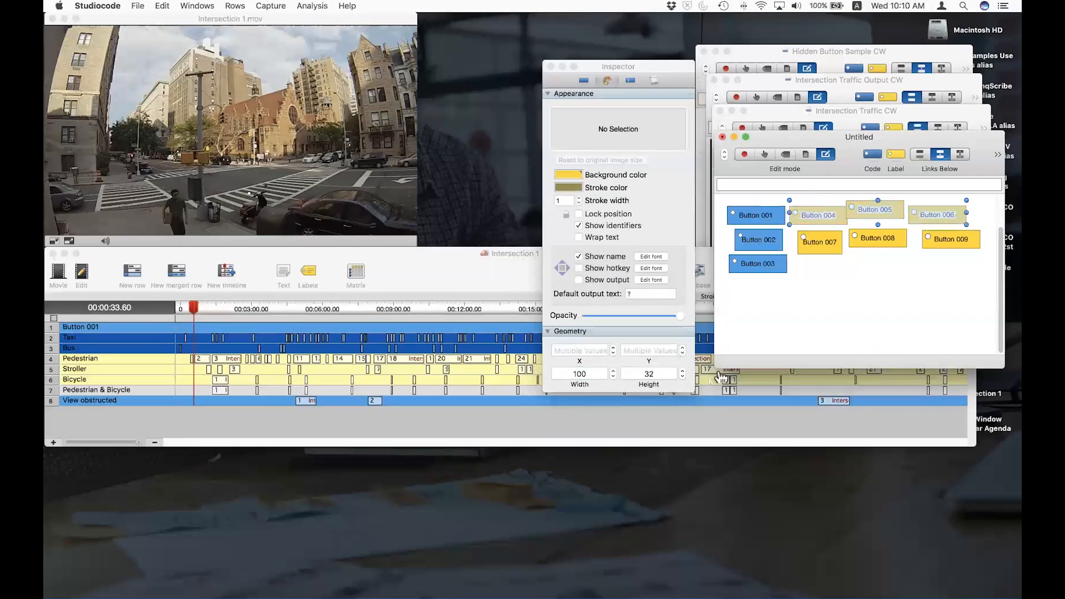
{"action": "left_click", "coordinate": [656, 350]}
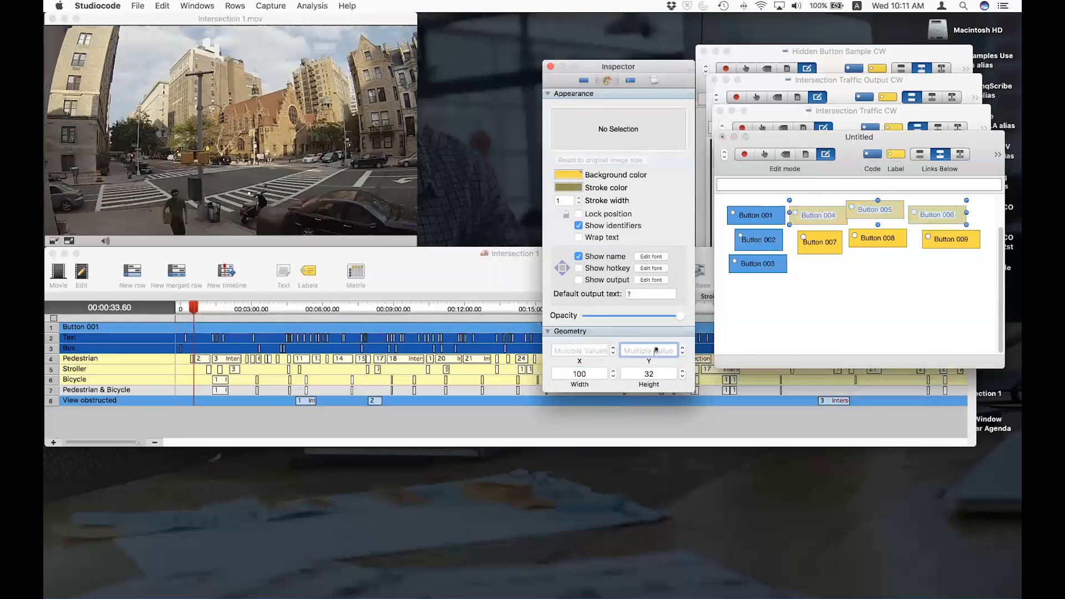
{"action": "type", "text": "89"}
{"action": "key", "text": "Return"}
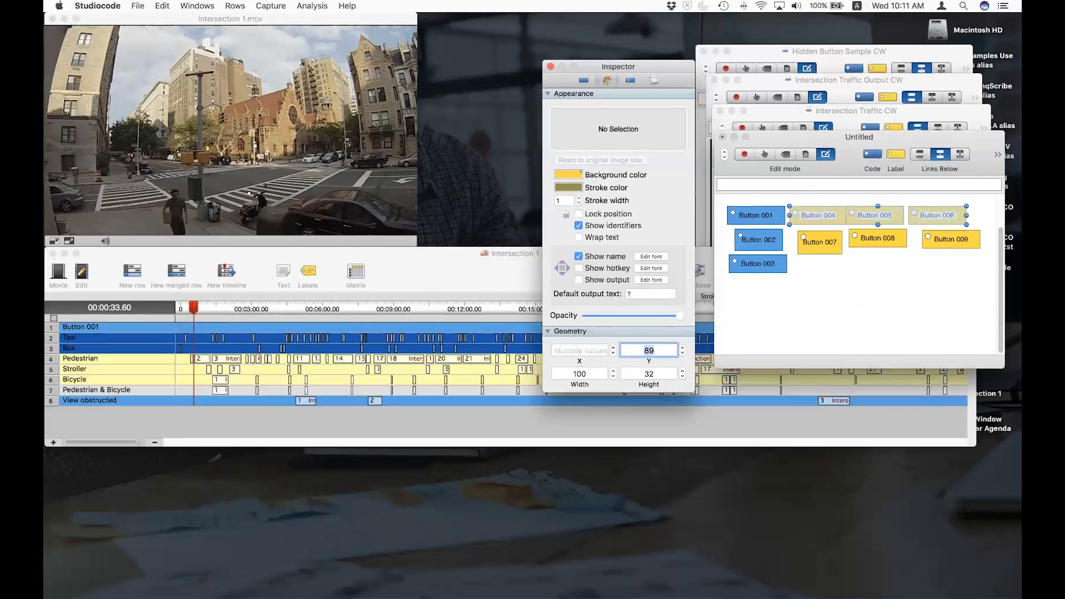
Nudge Button 005 horizontally to X 231 so it sits evenly between Buttons 004 and 006.
{"action": "left_click", "coordinate": [980, 205]}
{"action": "left_click", "coordinate": [888, 219]}
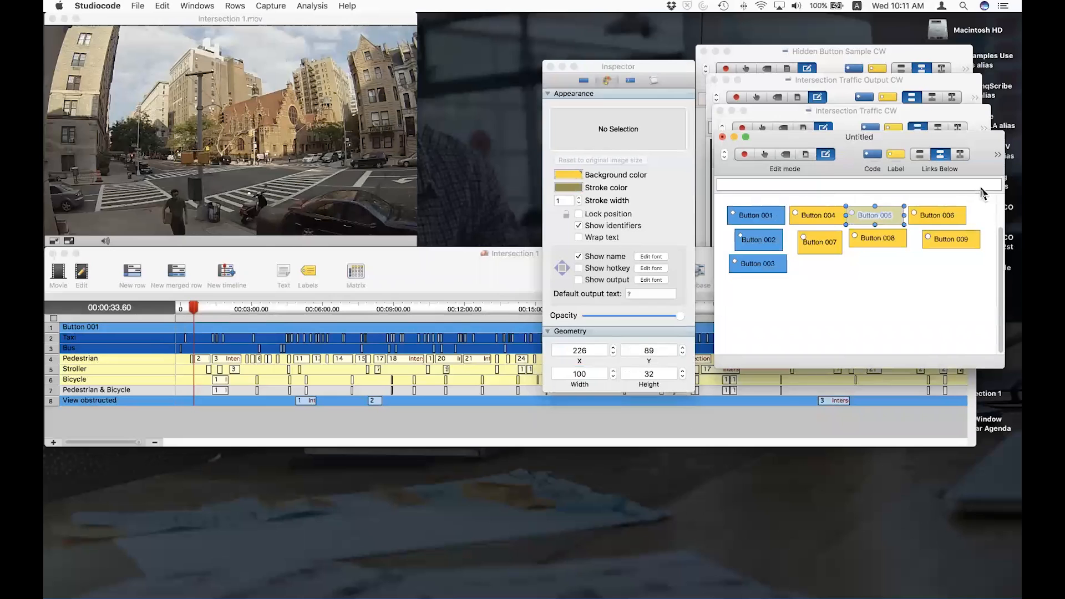
{"action": "key", "text": "Right"}
{"action": "key", "text": "Right"}
{"action": "key", "text": "Right"}
{"action": "key", "text": "Right"}
{"action": "key", "text": "Right"}
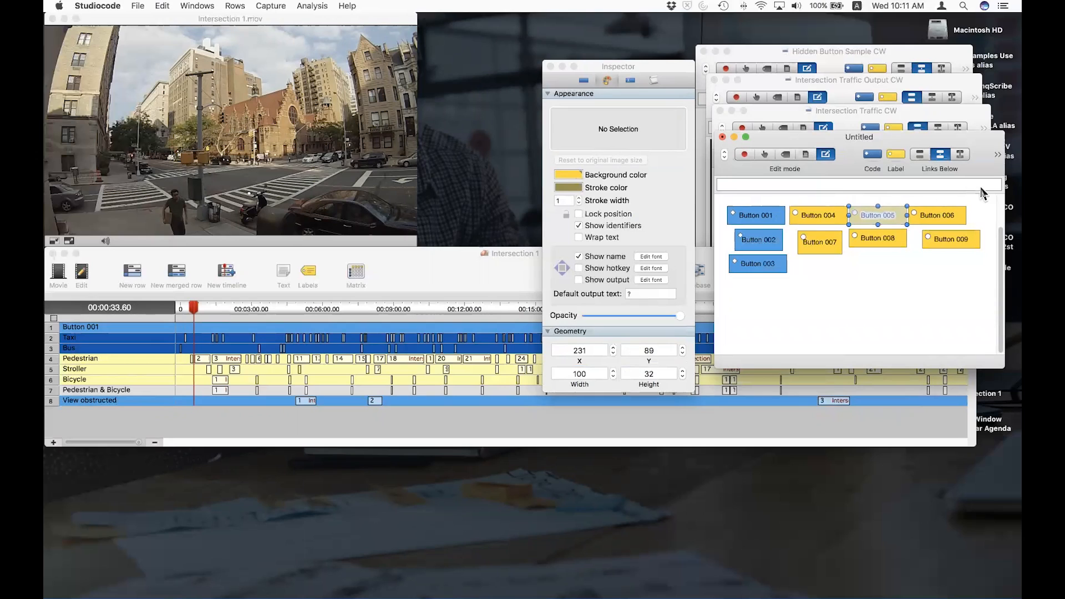
Check the position and size of Button 006 and the geometry shared by the whole first row.
{"action": "left_click", "coordinate": [950, 216]}
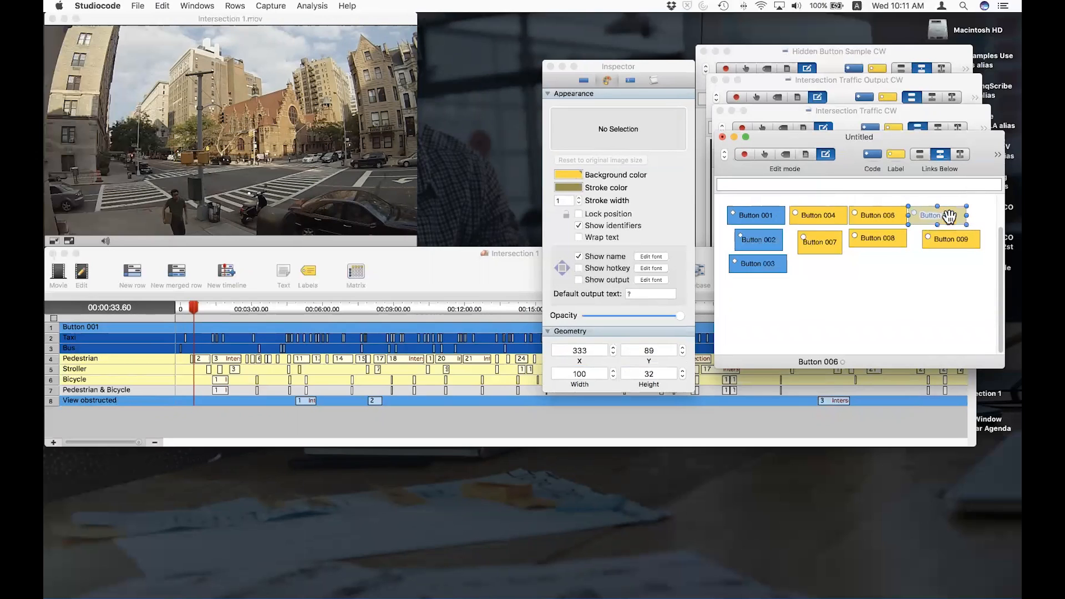
{"action": "left_click", "coordinate": [983, 217]}
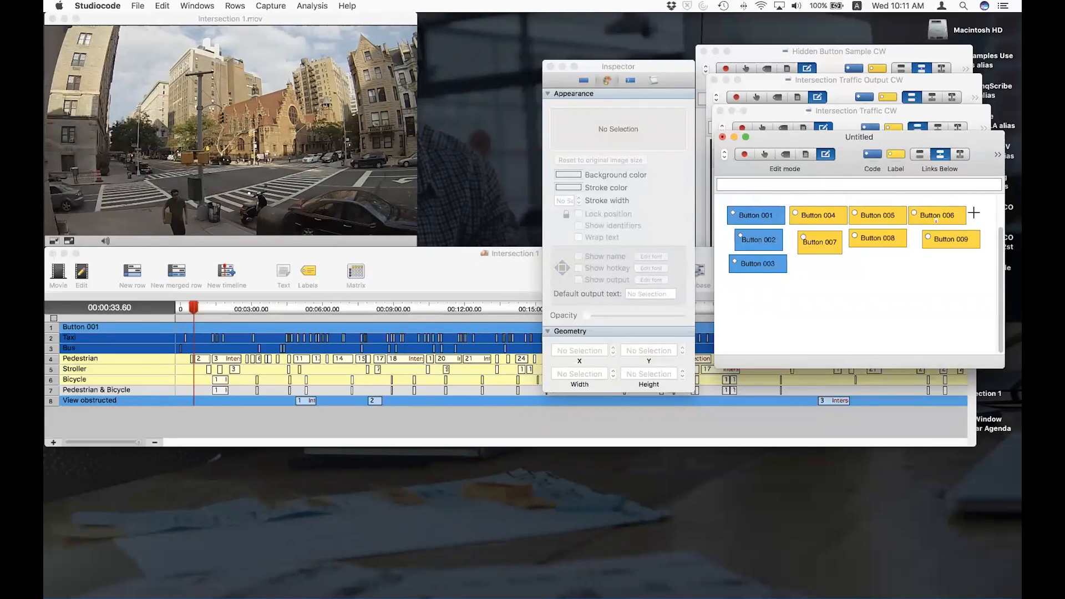
{"action": "left_click_drag", "start_coordinate": [976, 215], "coordinate": [776, 216]}
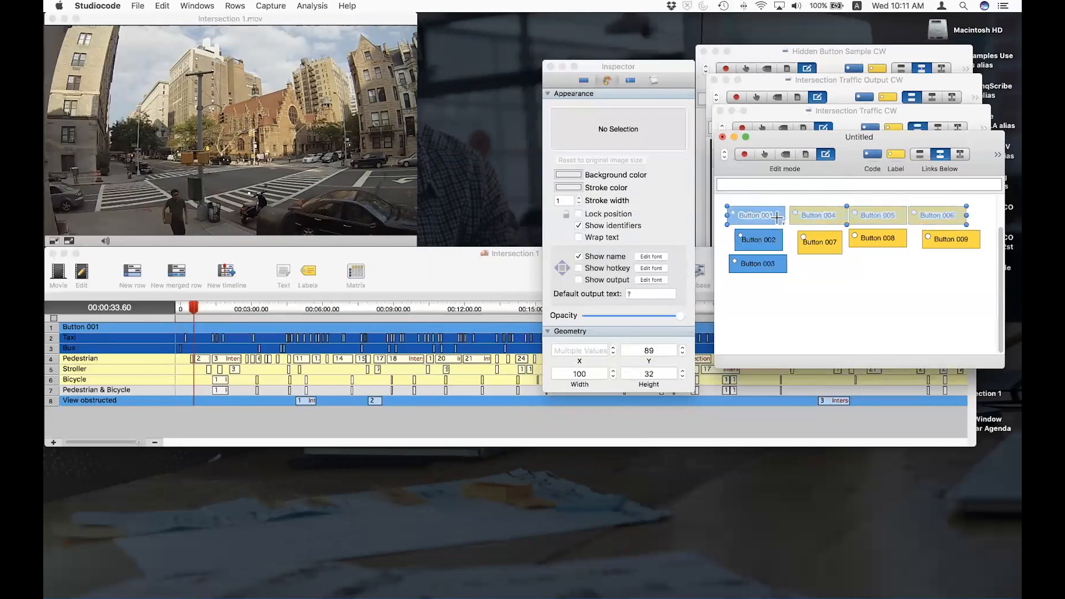
Delete the unaligned Buttons 002, 003, 007, 008 and 009 below the first row.
{"action": "left_click", "coordinate": [763, 301]}
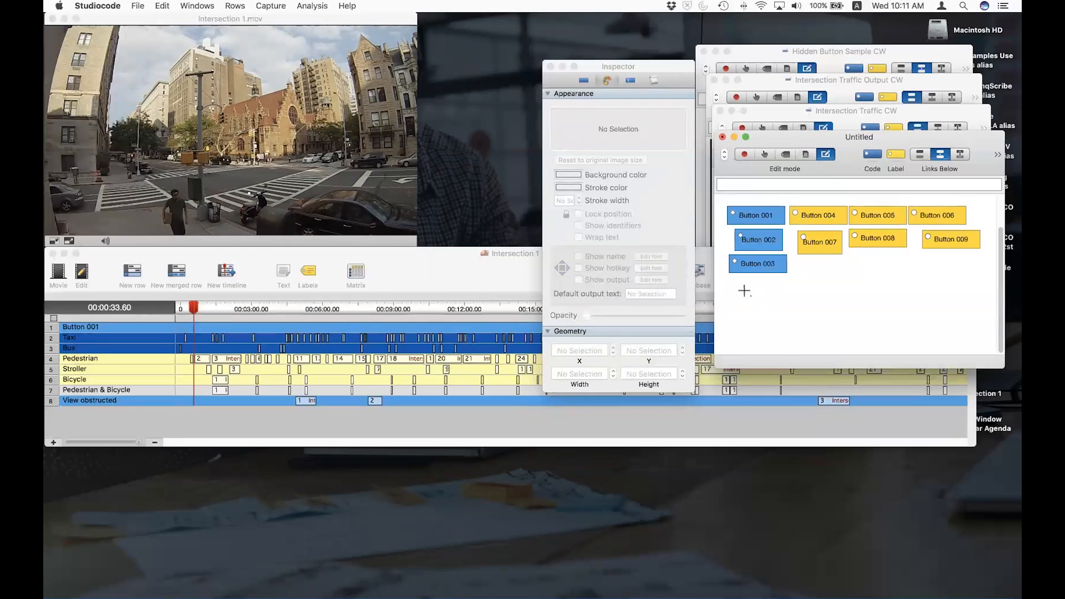
{"action": "left_click_drag", "start_coordinate": [746, 291], "coordinate": [950, 242]}
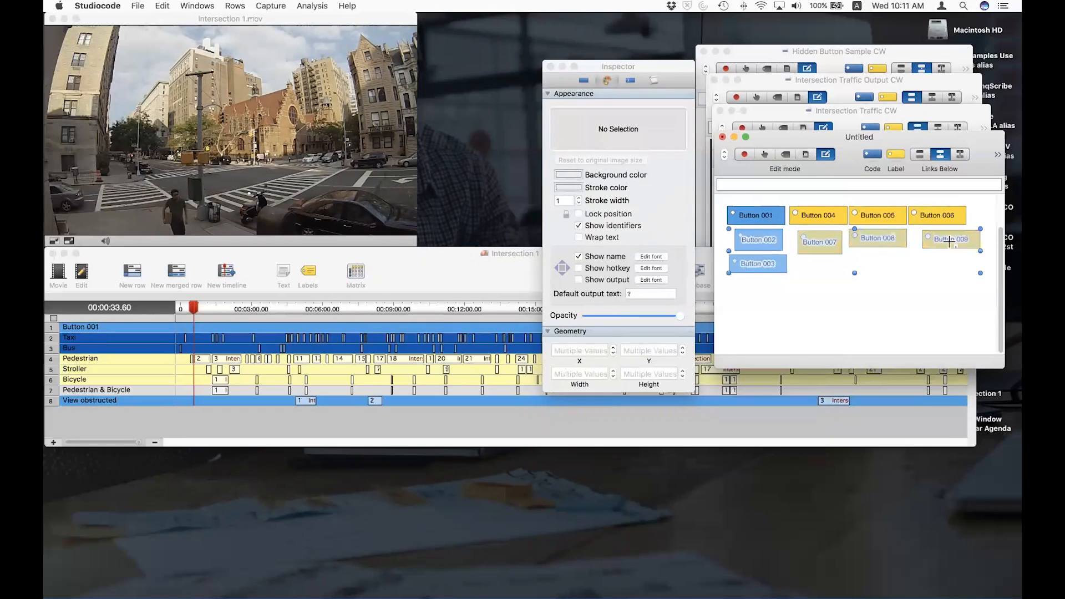
{"action": "key", "text": "BackSpace"}
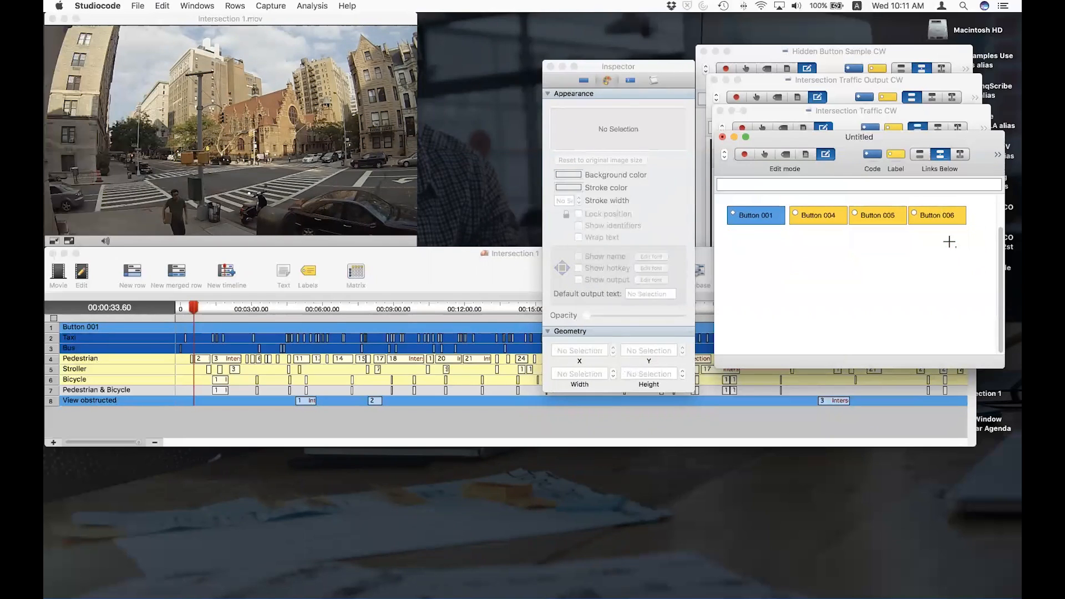
Copy the row of Buttons 001, 004, 005 and 006 and paste duplicates beneath it to form a four-row grid.
{"action": "left_click_drag", "start_coordinate": [949, 242], "coordinate": [749, 222]}
{"action": "left_click", "coordinate": [771, 263]}
{"action": "key", "text": "super+a"}
{"action": "left_click_drag", "start_coordinate": [766, 226], "coordinate": [924, 272]}
{"action": "key", "text": "super+c"}
{"action": "left_click", "coordinate": [928, 280]}
{"action": "key", "text": "super+v"}
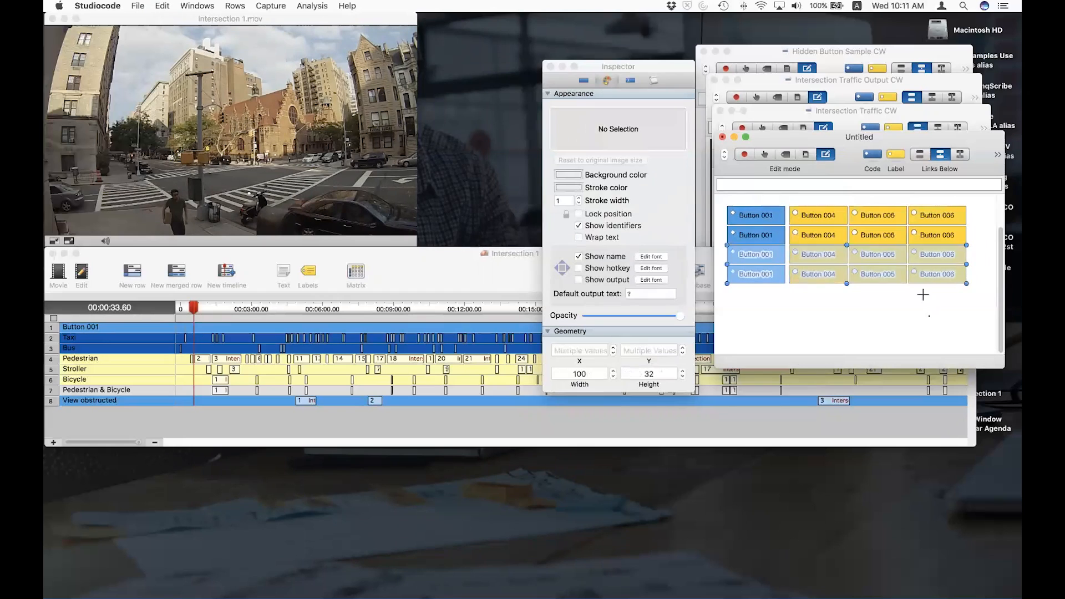
Check the position and size of Button 005 in the bottom row of the grid.
{"action": "left_click", "coordinate": [923, 311]}
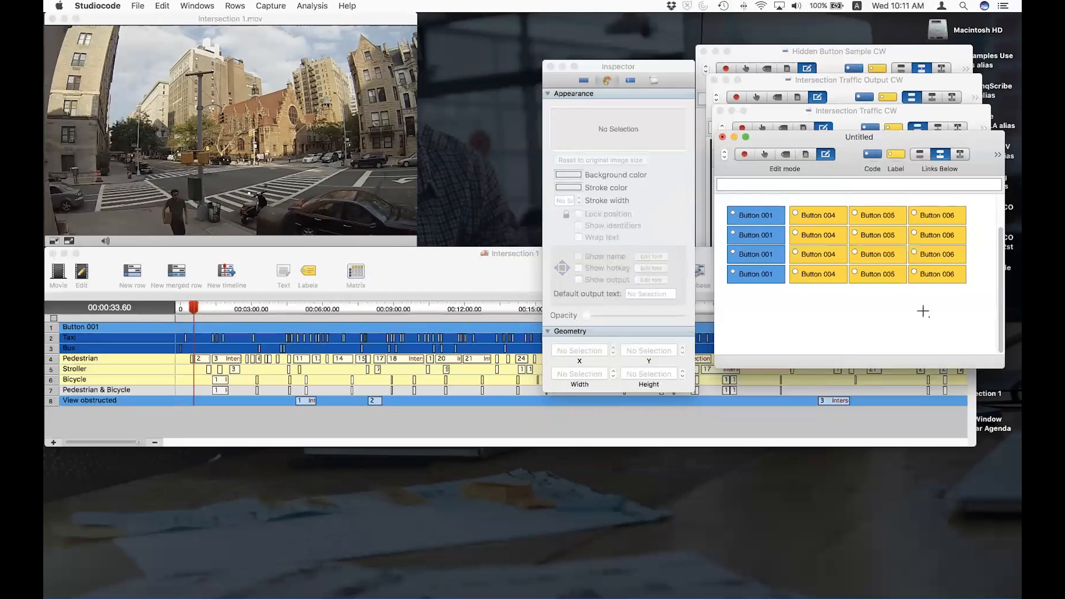
{"action": "left_click", "coordinate": [872, 276]}
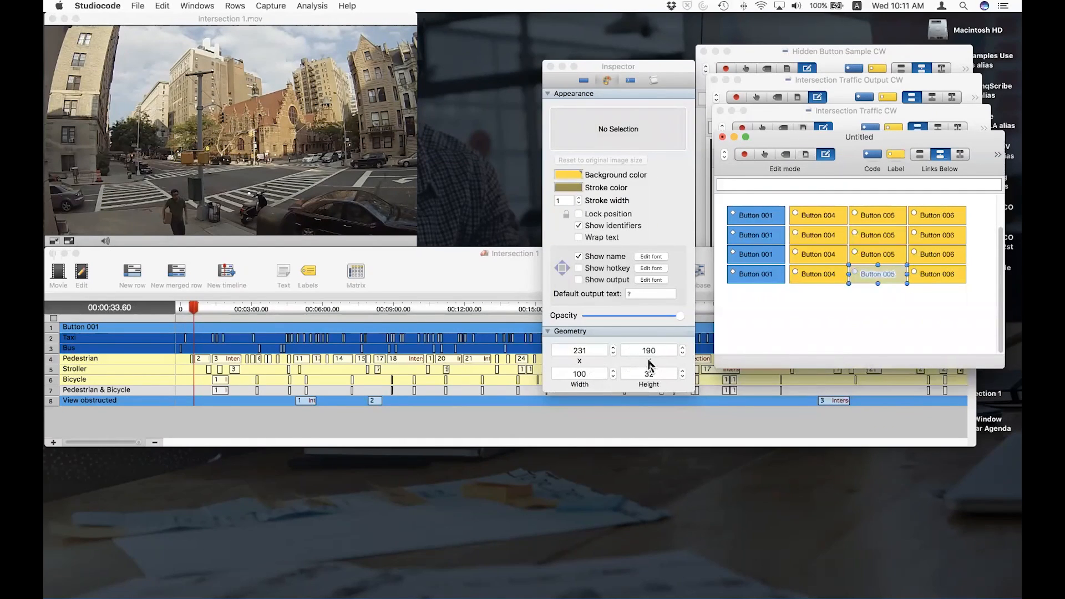
{"action": "left_click", "coordinate": [876, 300]}
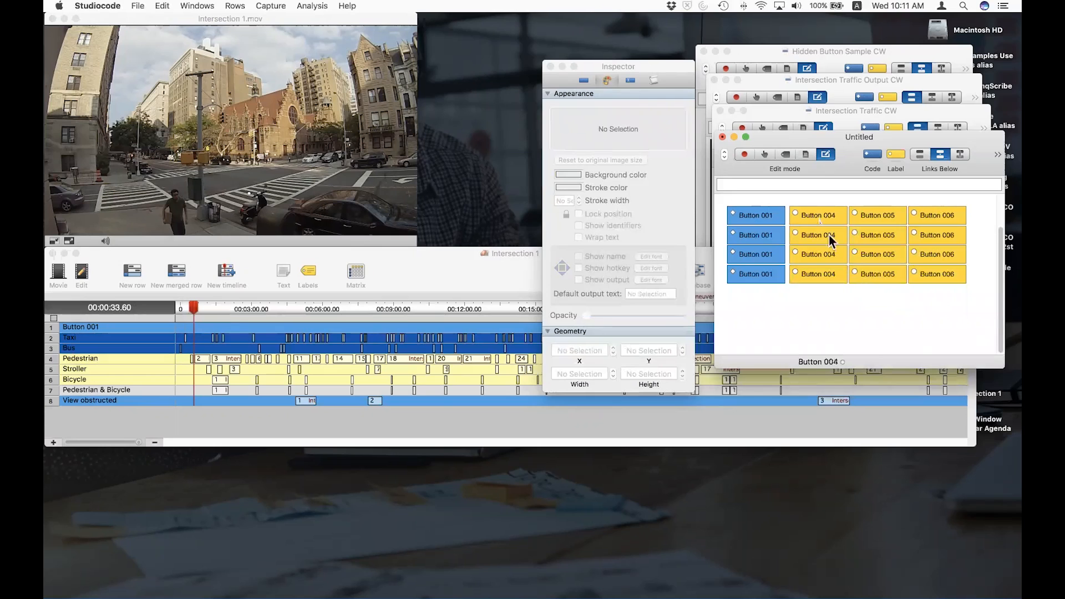
Minimize the Untitled code window and bring the Intersection Traffic CW window to the front.
{"action": "left_click", "coordinate": [735, 138]}
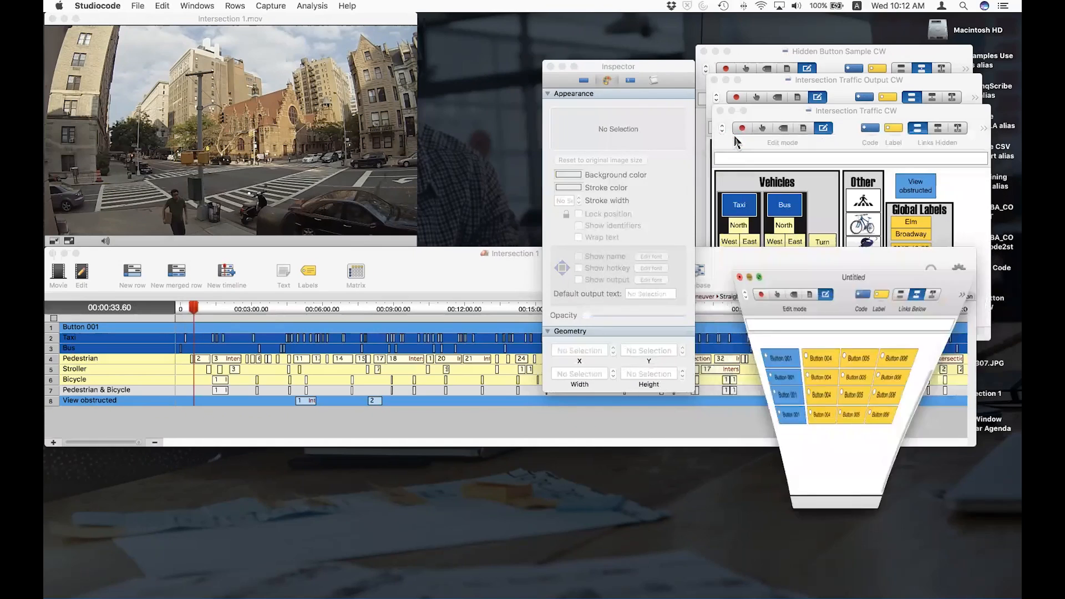
{"action": "left_click", "coordinate": [848, 112]}
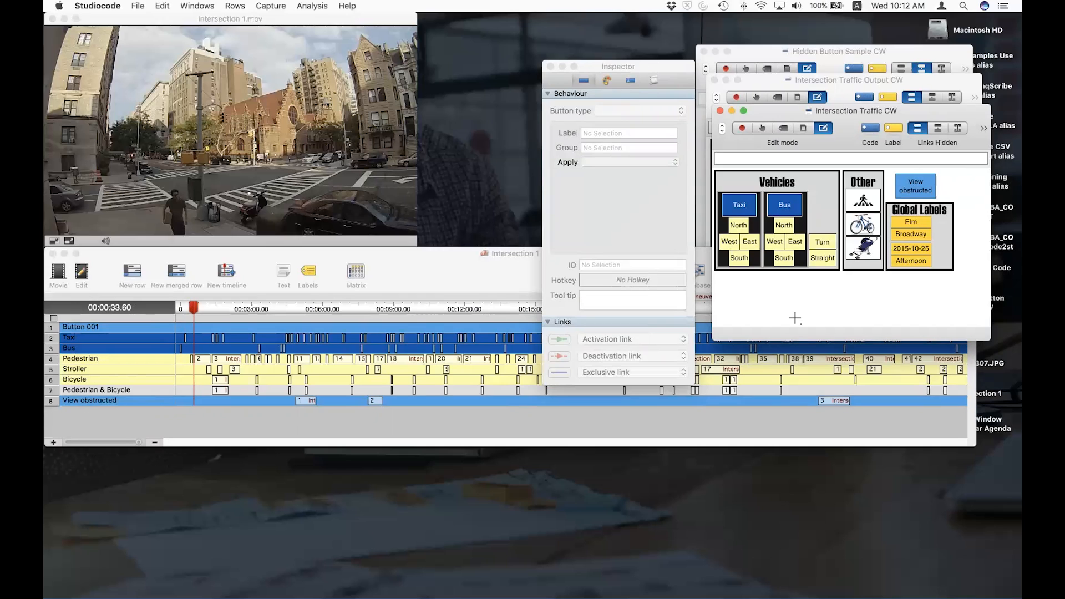
Switch to Chrome and copy the black-and-white intersection diagram with the STOP markings from the image results.
{"action": "key", "text": "super+Tab"}
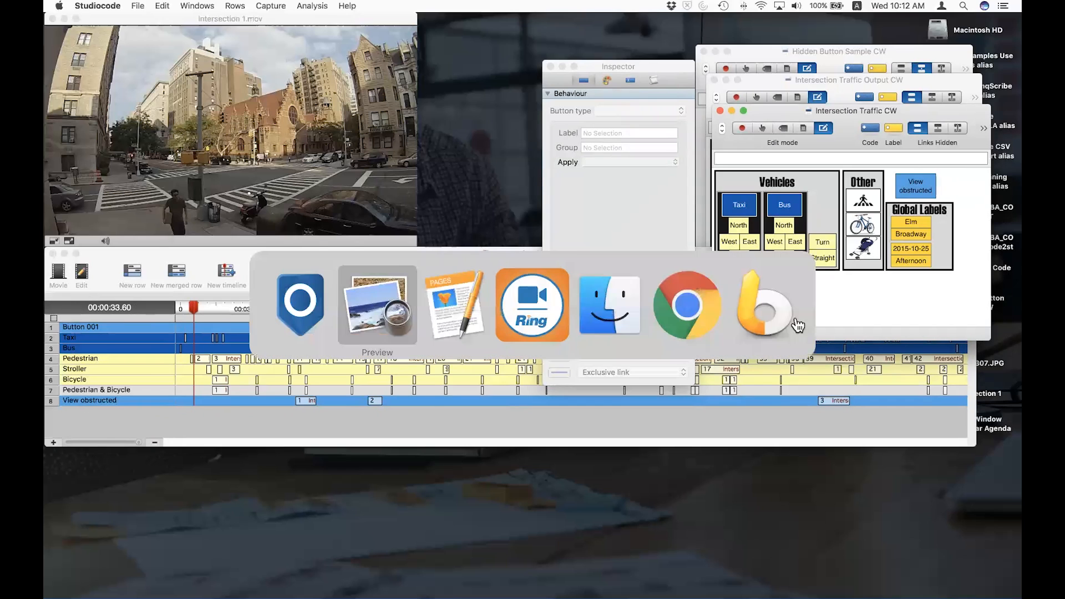
{"action": "key", "text": "super+Tab"}
{"action": "key", "text": "super+Tab"}
{"action": "key", "text": "super+Tab"}
{"action": "key", "text": "super+Tab"}
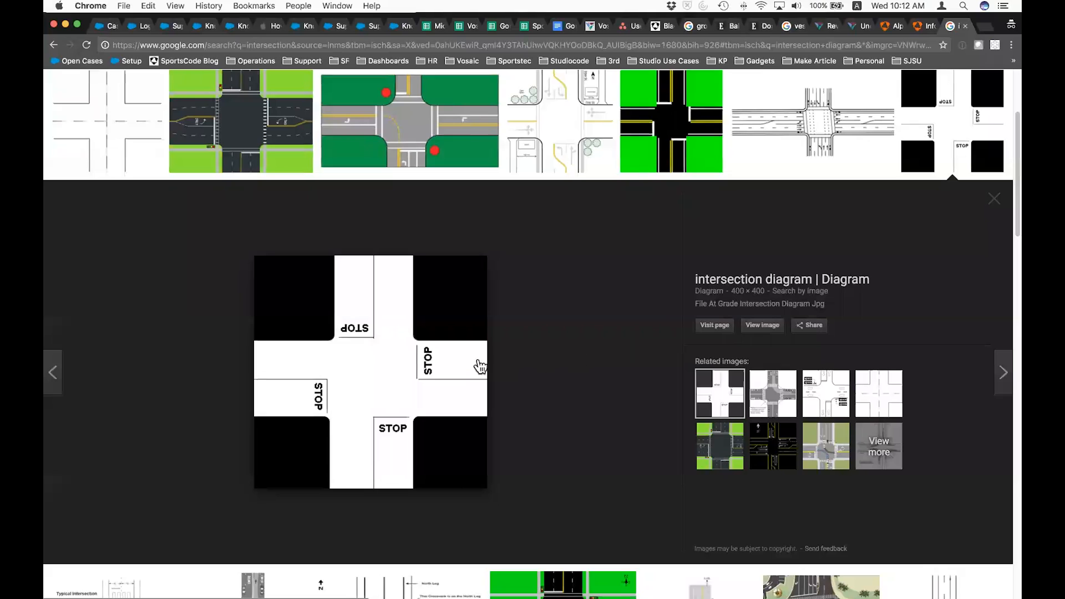
{"action": "right_click", "coordinate": [449, 340]}
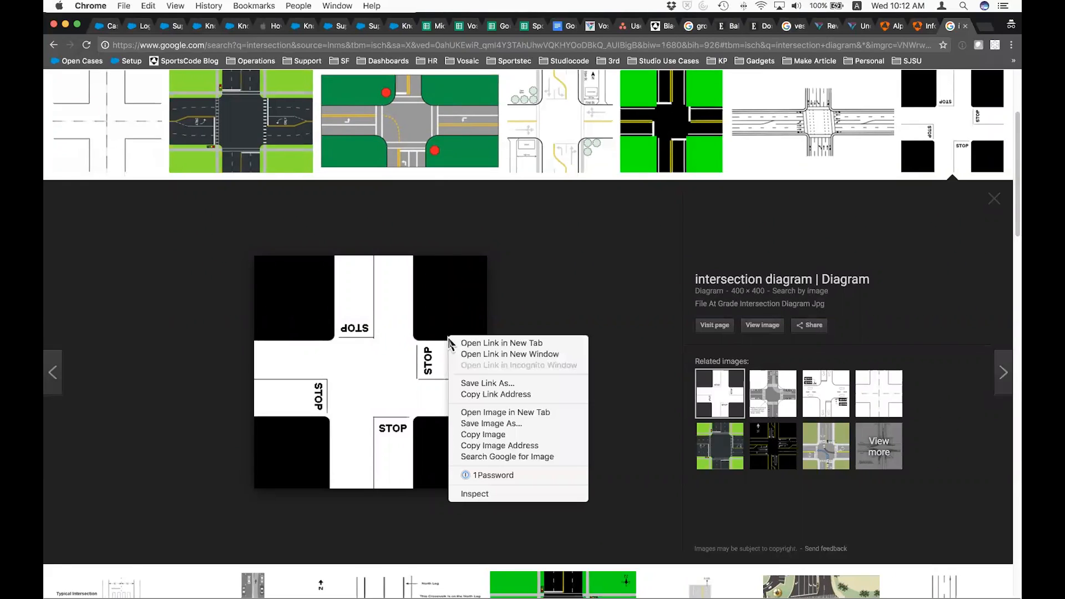
{"action": "left_click", "coordinate": [488, 435]}
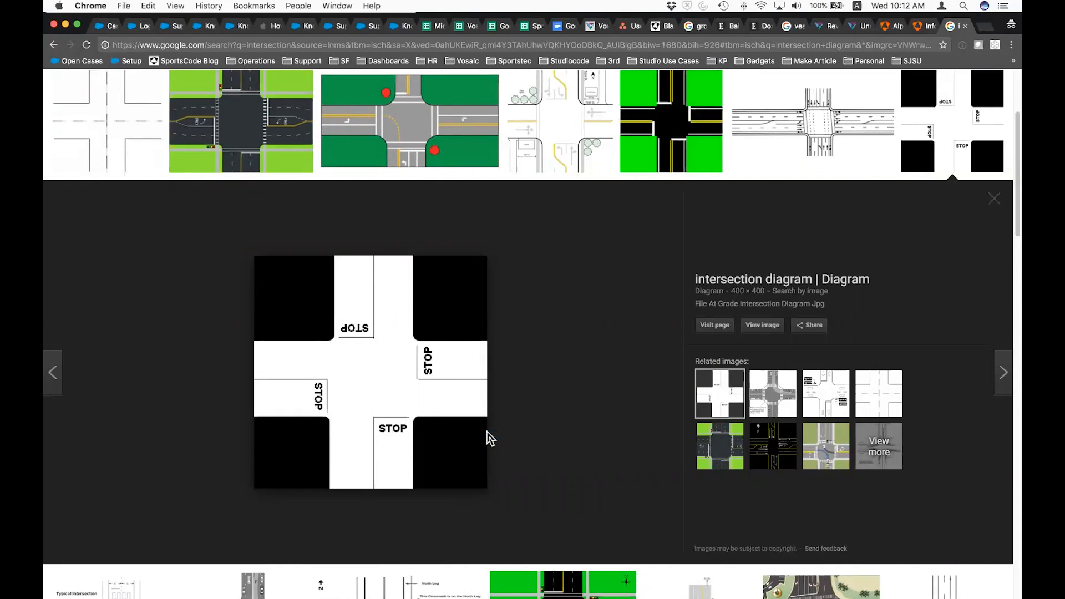
Return to Studiocode, restore the Untitled 2 code window and paste the intersection diagram into it as a button.
{"action": "key", "text": "super+Tab"}
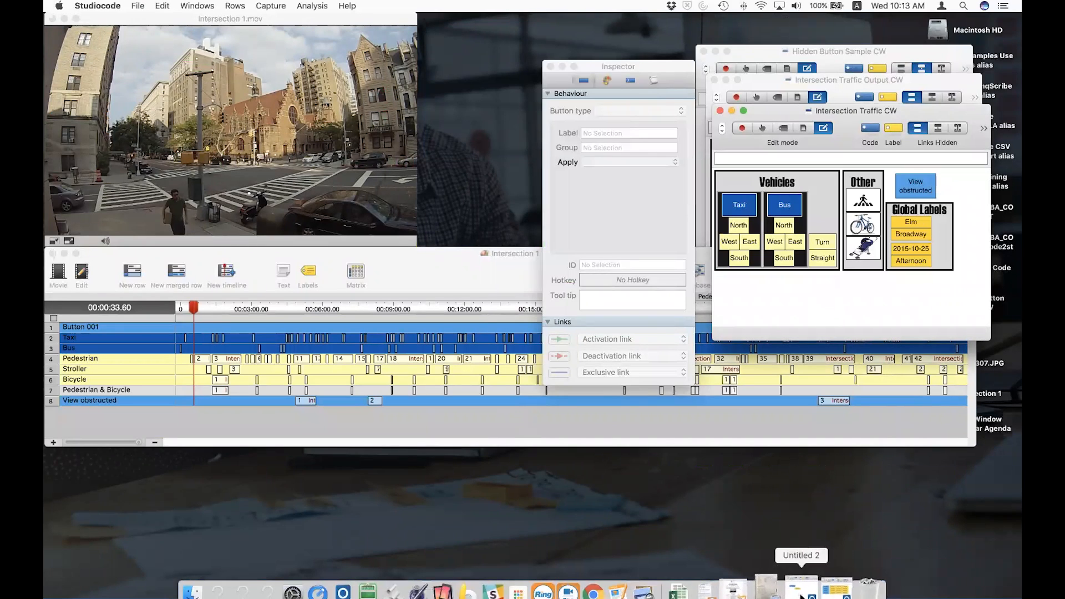
{"action": "left_click", "coordinate": [802, 595]}
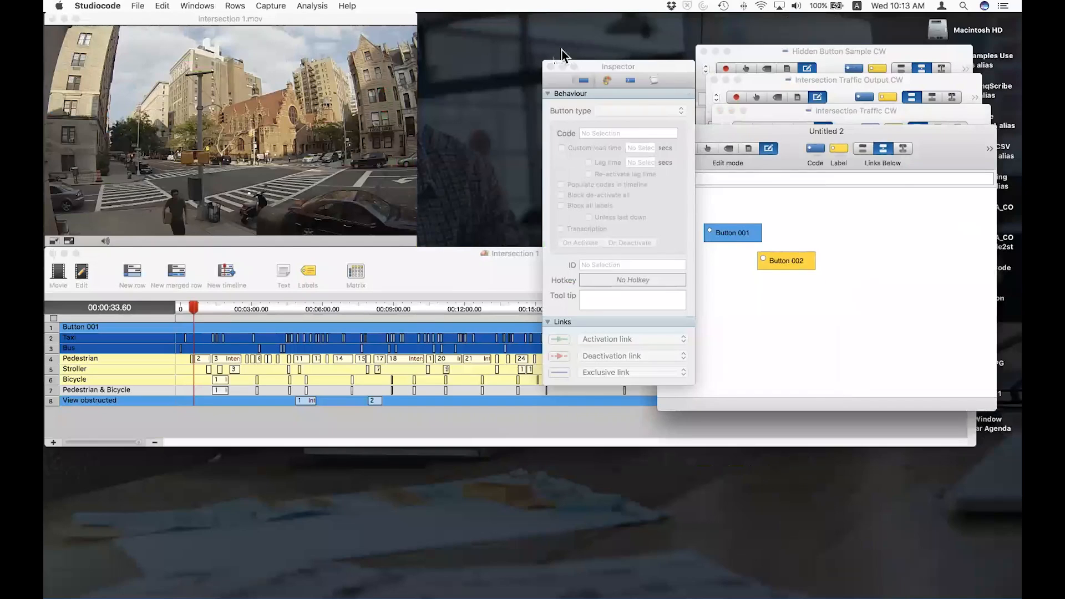
{"action": "left_click_drag", "start_coordinate": [611, 71], "coordinate": [546, 74]}
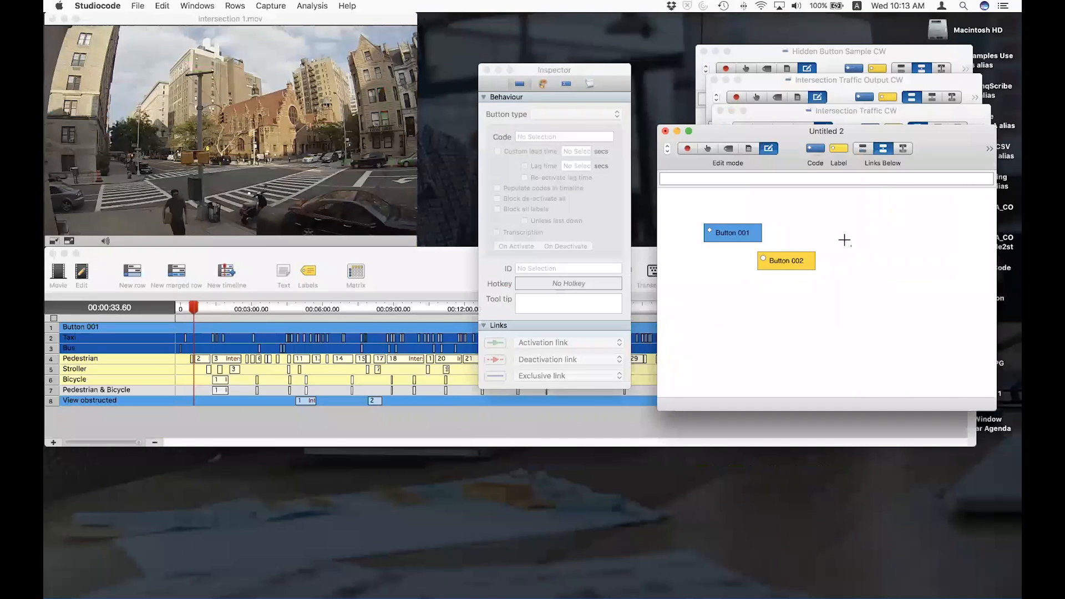
{"action": "left_click", "coordinate": [845, 240]}
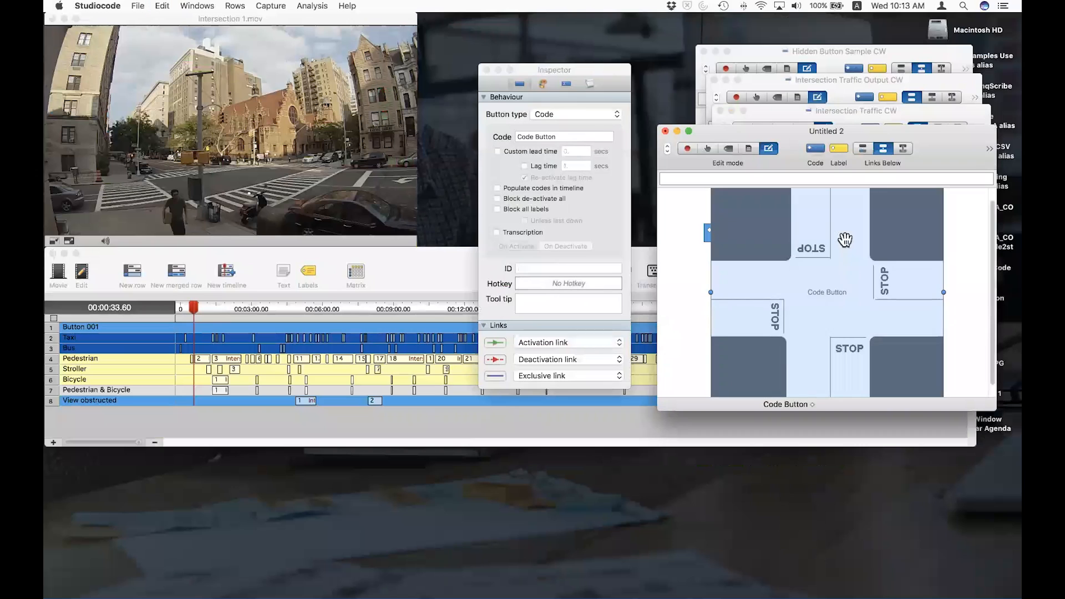
Shrink the pasted diagram button to about 254 by 227 and move it beside Button 002, at about X 286, Y 66.
{"action": "left_click_drag", "start_coordinate": [845, 239], "coordinate": [847, 258]}
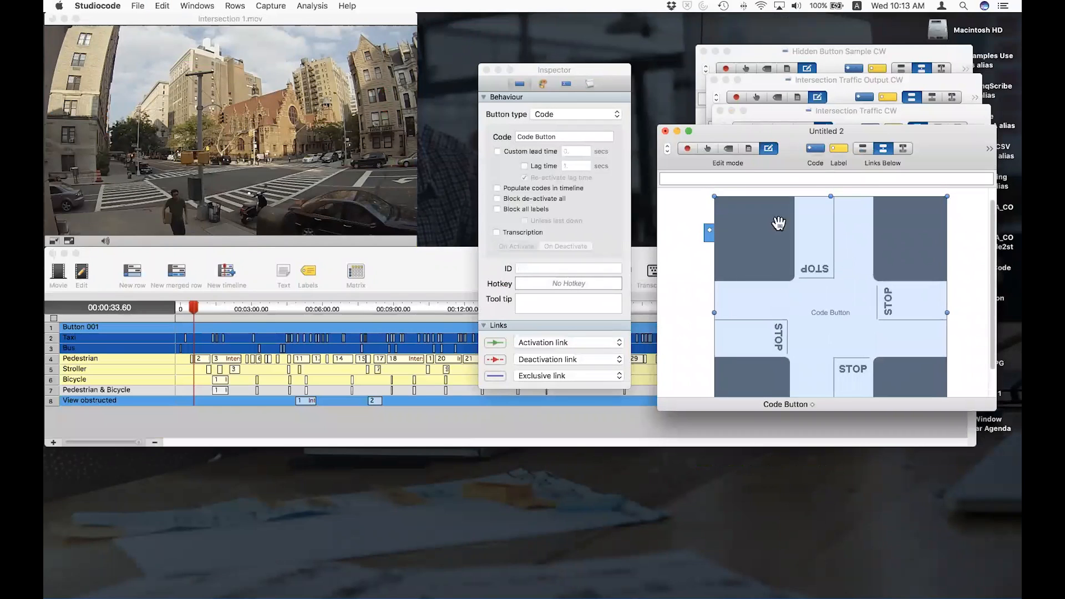
{"action": "left_click_drag", "start_coordinate": [714, 197], "coordinate": [799, 298]}
{"action": "left_click_drag", "start_coordinate": [848, 334], "coordinate": [875, 251]}
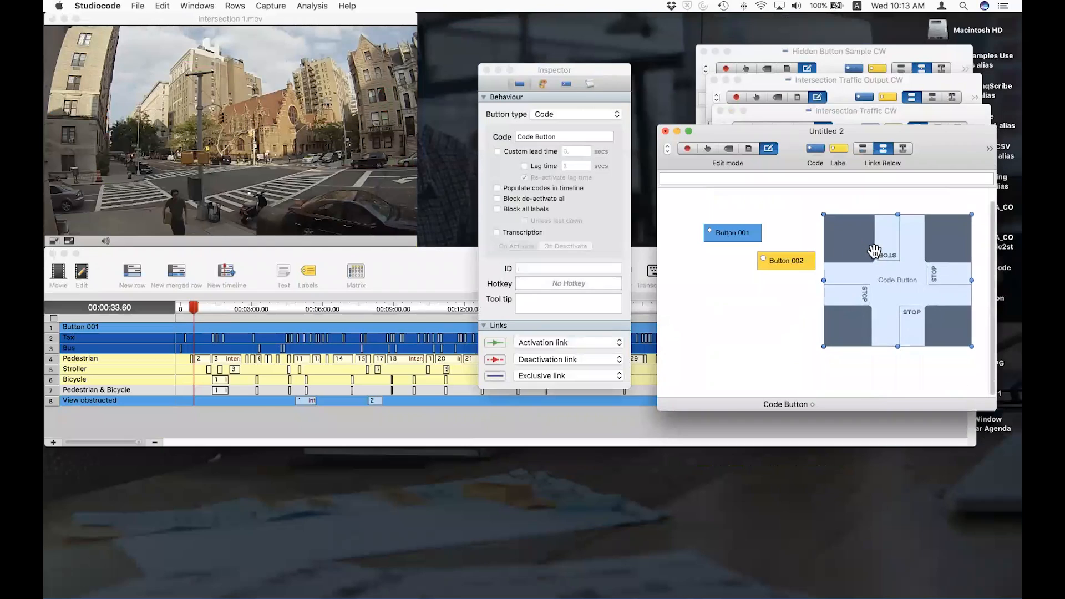
Rename the diagram's code button as Intersection.
{"action": "double_click", "coordinate": [904, 285]}
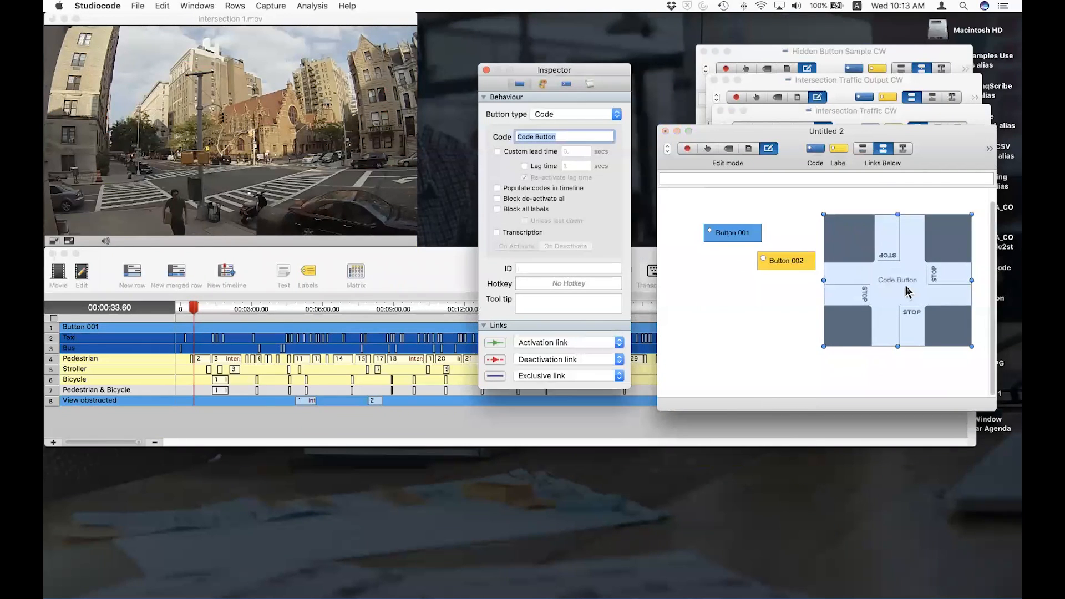
{"action": "left_click_drag", "start_coordinate": [613, 82], "coordinate": [715, 148]}
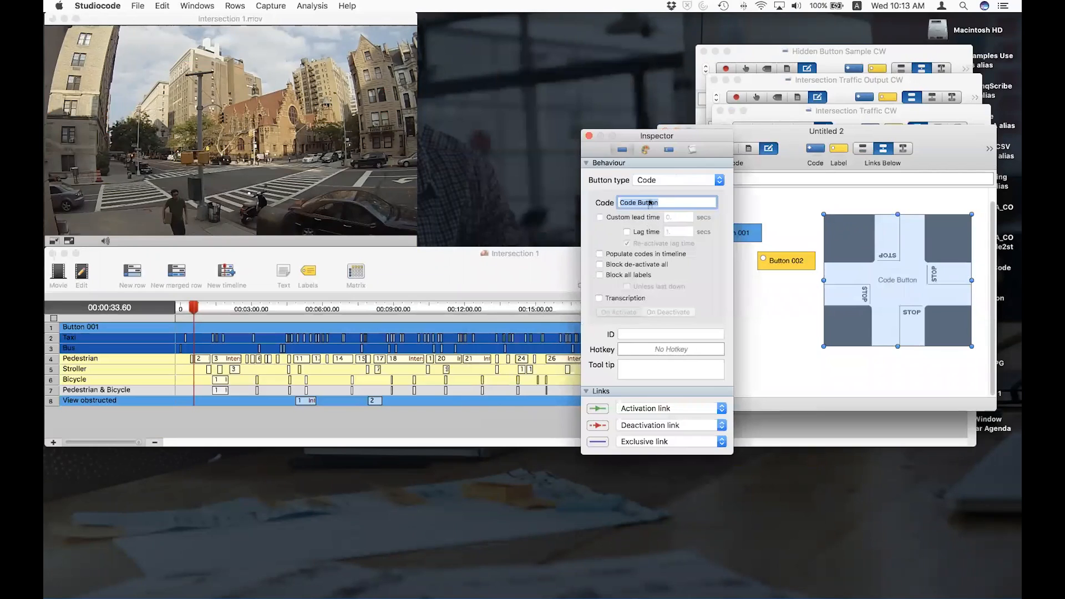
{"action": "key", "text": "BackSpace"}
{"action": "type", "text": "Interset"}
{"action": "type", "text": "tion"}
{"action": "left_click", "coordinate": [814, 304]}
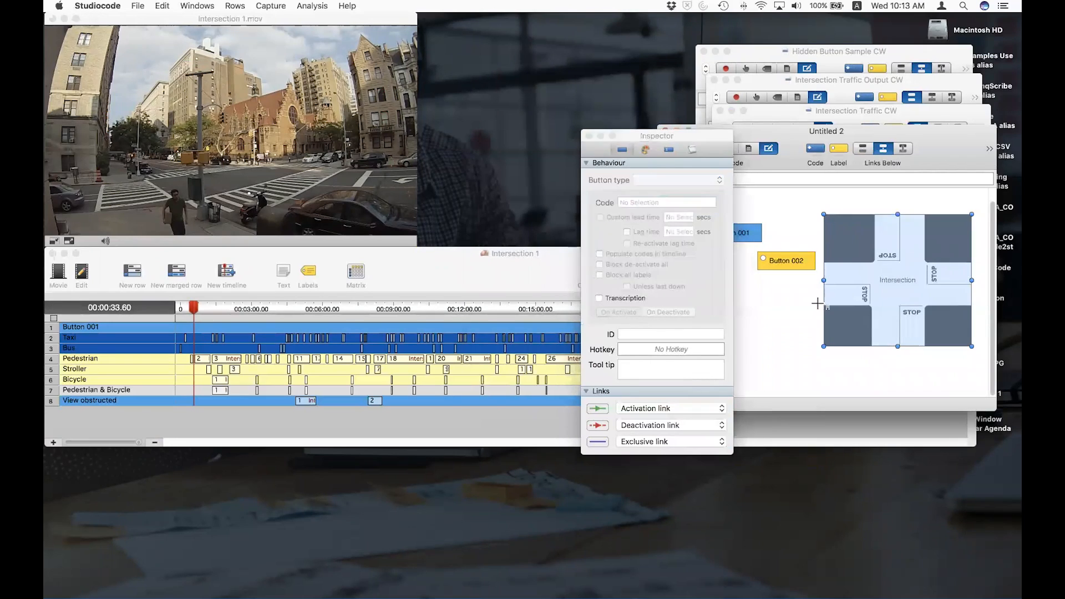
Hide the name and the identifiers on the Intersection button in its appearance settings.
{"action": "left_click", "coordinate": [896, 289]}
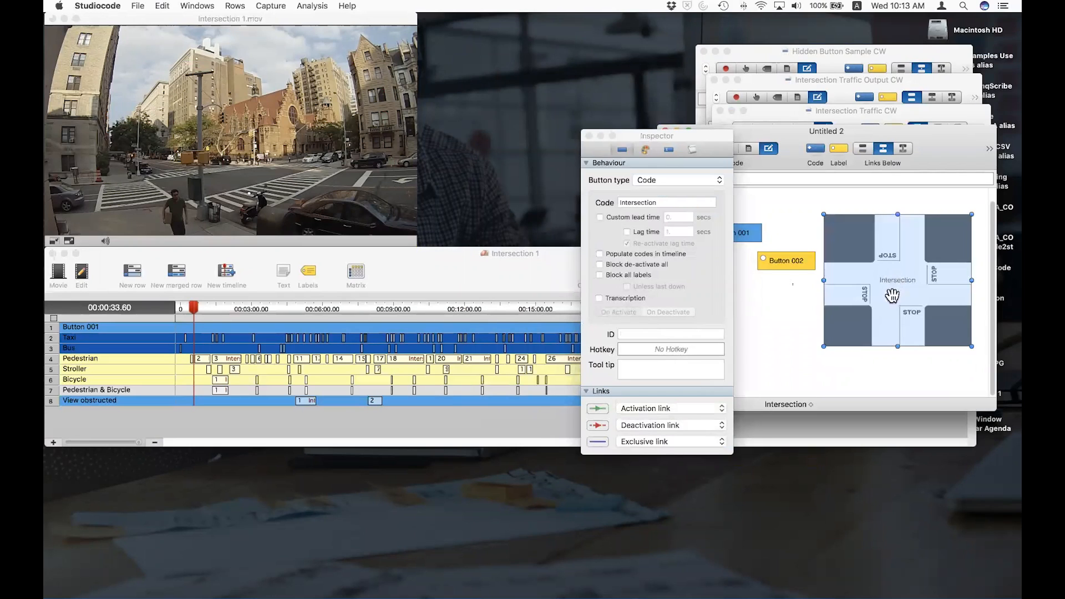
{"action": "left_click", "coordinate": [645, 151]}
{"action": "left_click", "coordinate": [646, 151]}
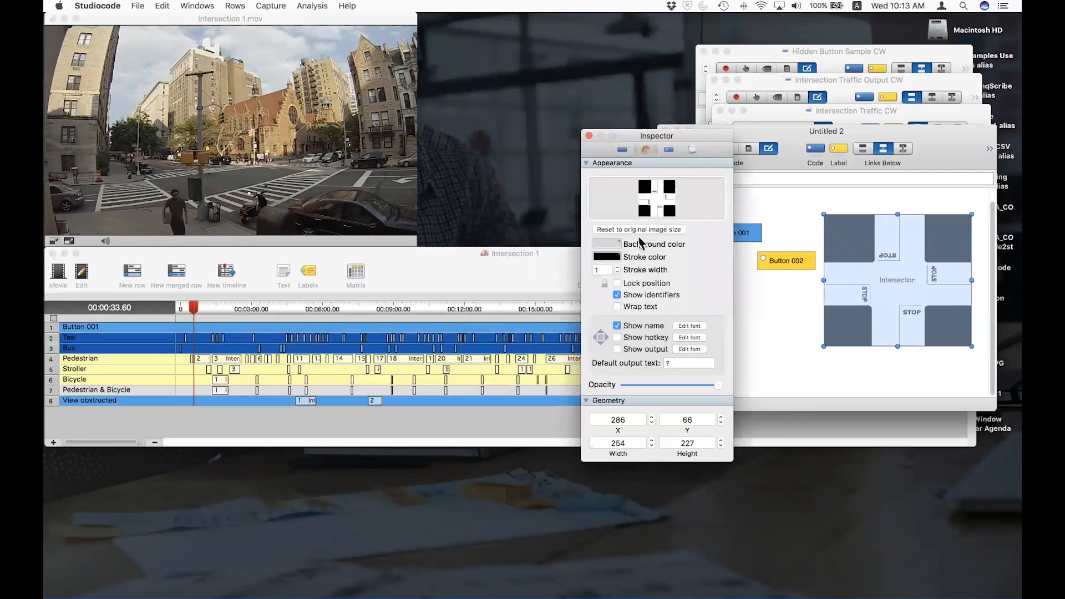
{"action": "left_click", "coordinate": [617, 327]}
{"action": "left_click", "coordinate": [616, 295]}
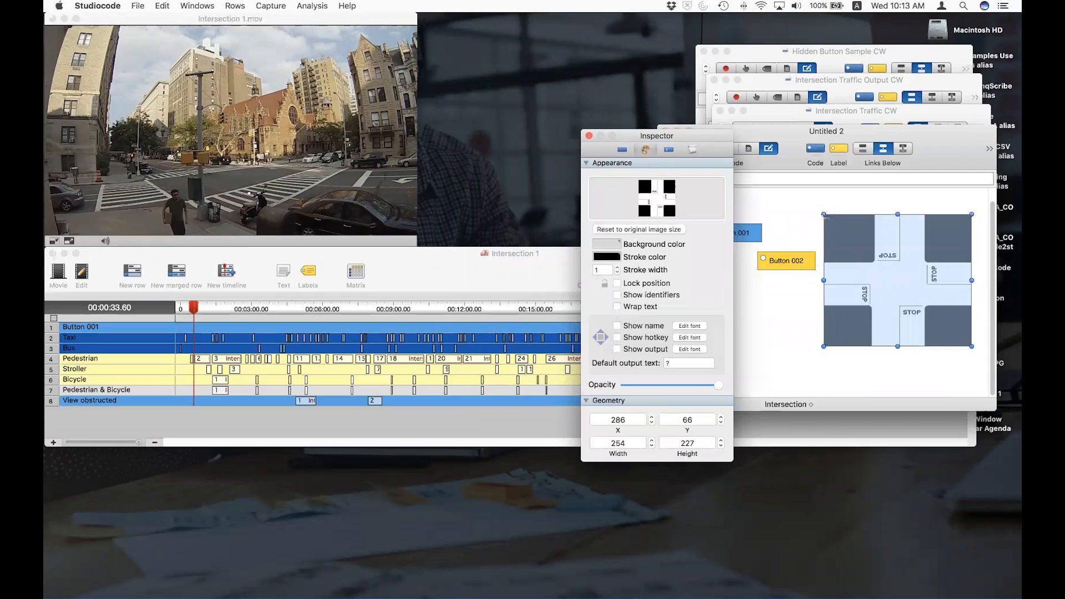
Shrink the Intersection button further to about 187 by 189 and close the Inspector.
{"action": "left_click_drag", "start_coordinate": [824, 214], "coordinate": [862, 236]}
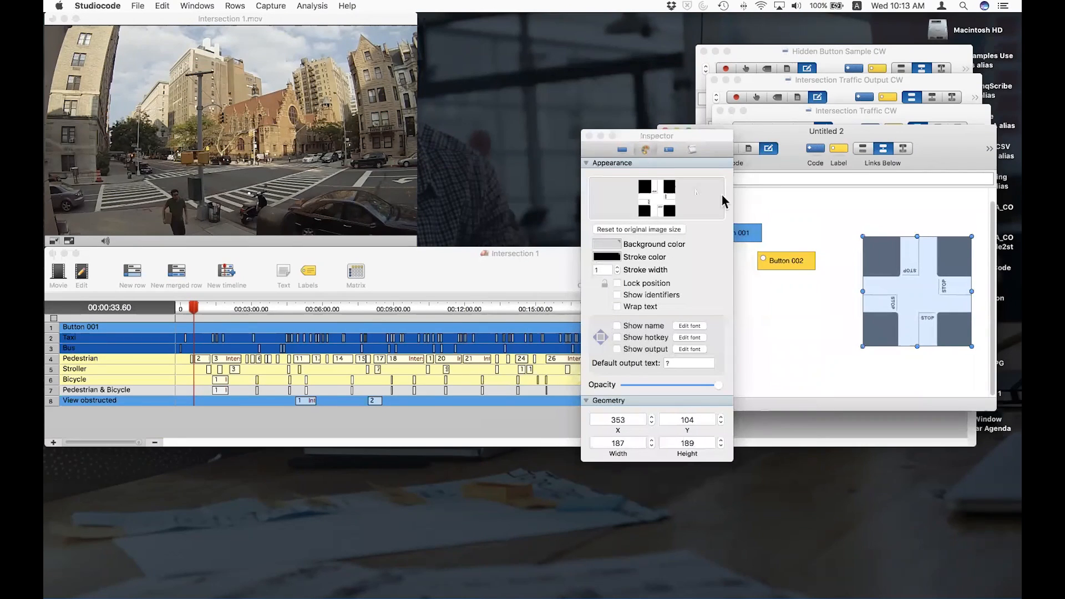
{"action": "left_click", "coordinate": [589, 136]}
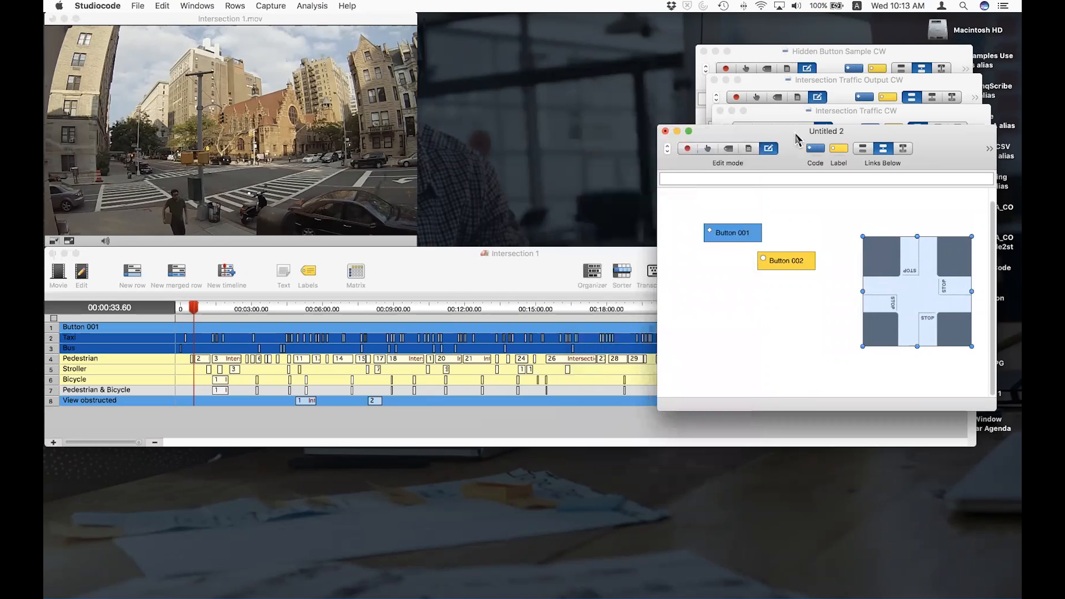
Put away the untitled code window and view the Pedestrian picture button's settings in Intersection Traffic CW, closing the Inspector again.
{"action": "left_click", "coordinate": [665, 131]}
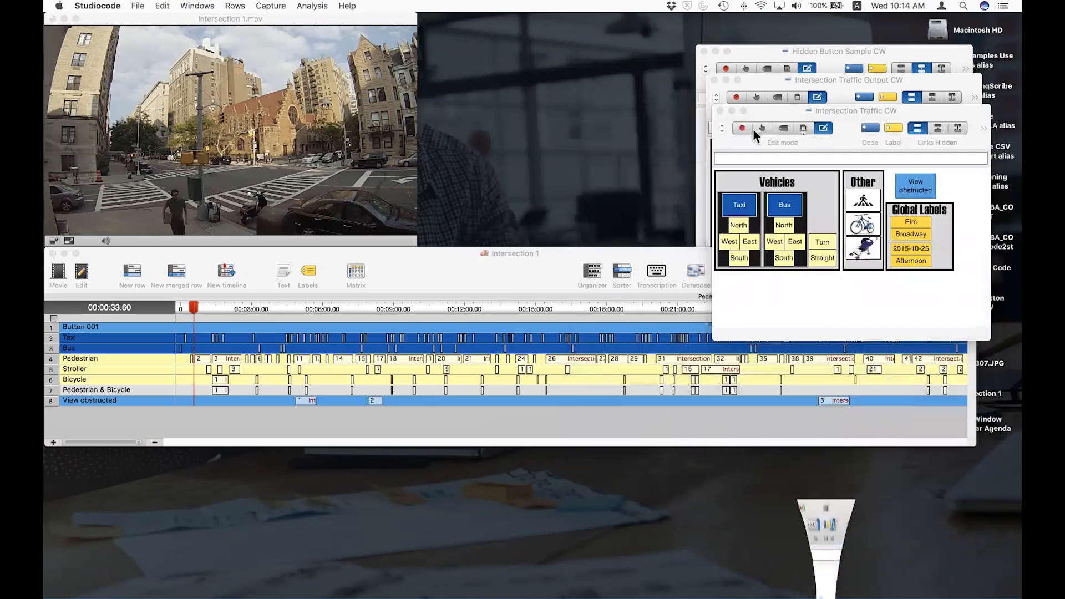
{"action": "double_click", "coordinate": [862, 202]}
{"action": "double_click", "coordinate": [636, 202]}
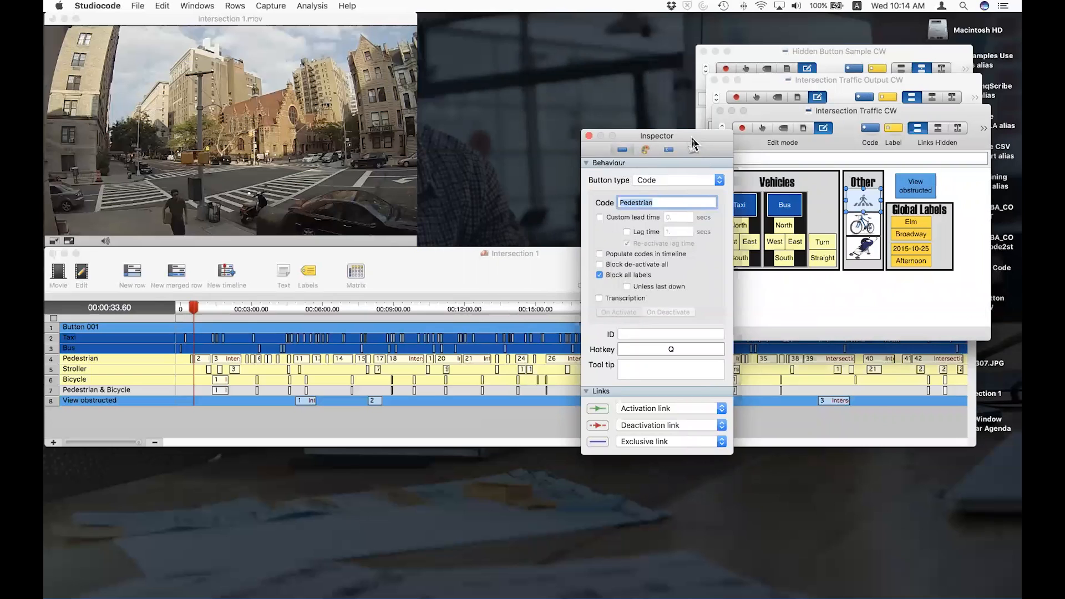
{"action": "left_click_drag", "start_coordinate": [693, 139], "coordinate": [587, 123]}
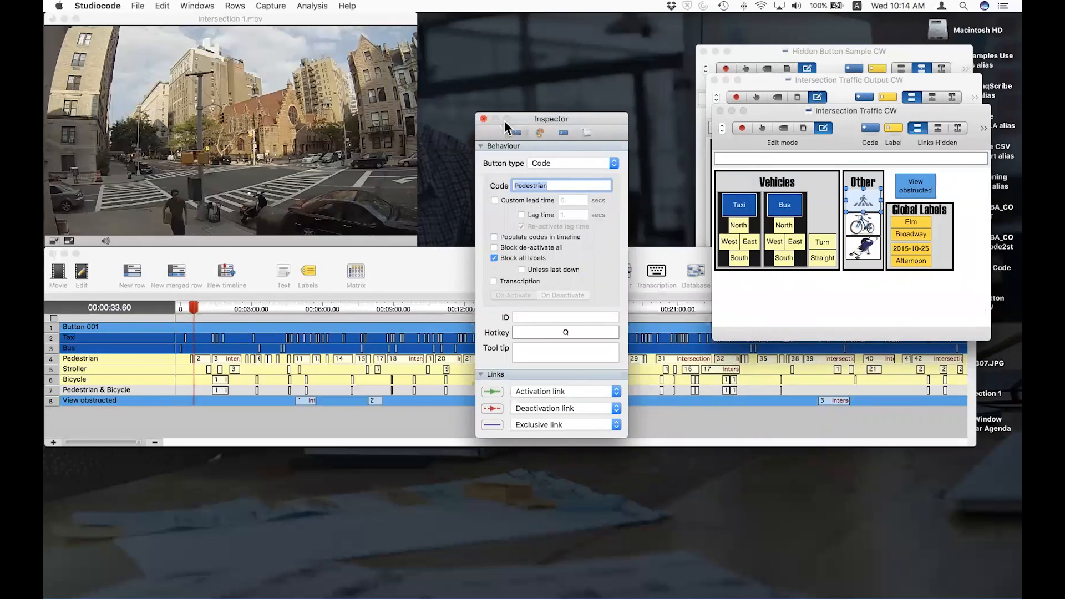
{"action": "left_click", "coordinate": [483, 119]}
{"action": "left_click", "coordinate": [825, 277]}
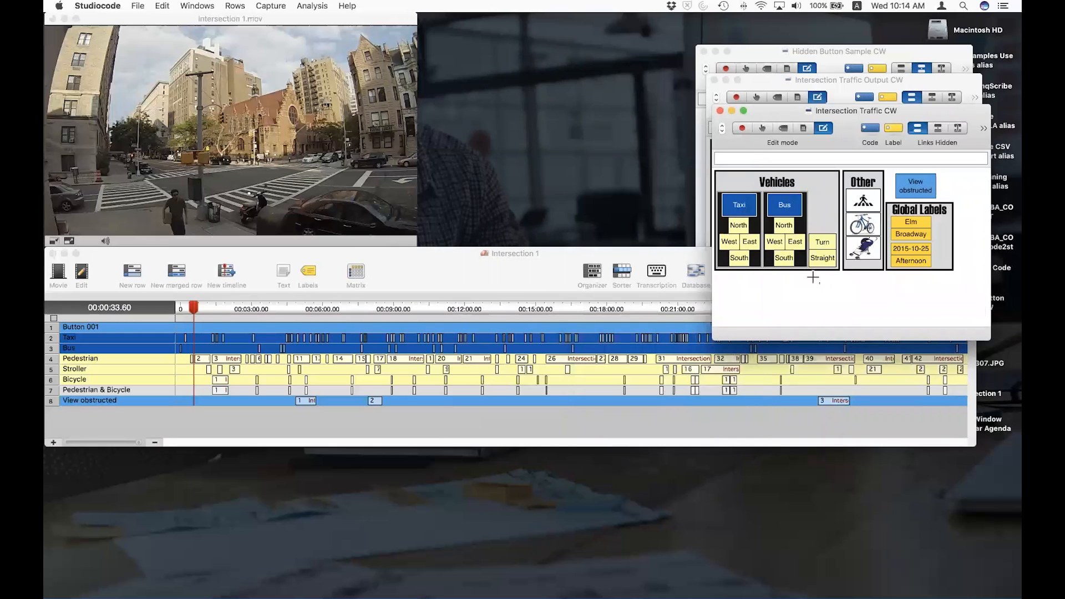
Select the Bus button and display the links above the buttons in Intersection Traffic CW, then hide them again.
{"action": "left_click", "coordinate": [754, 198]}
{"action": "left_click", "coordinate": [787, 201]}
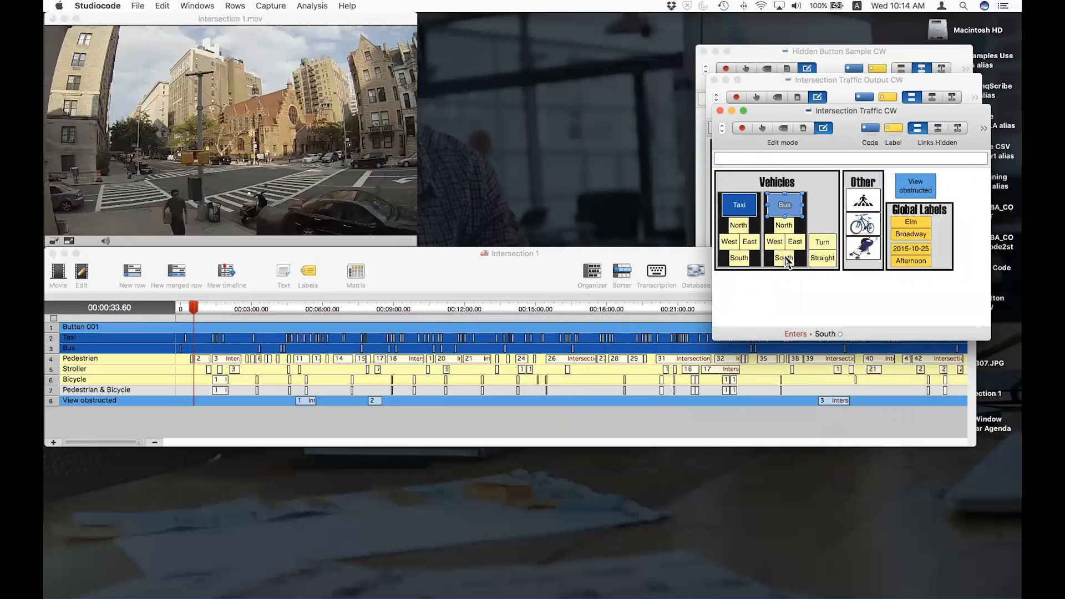
{"action": "left_click", "coordinate": [960, 130]}
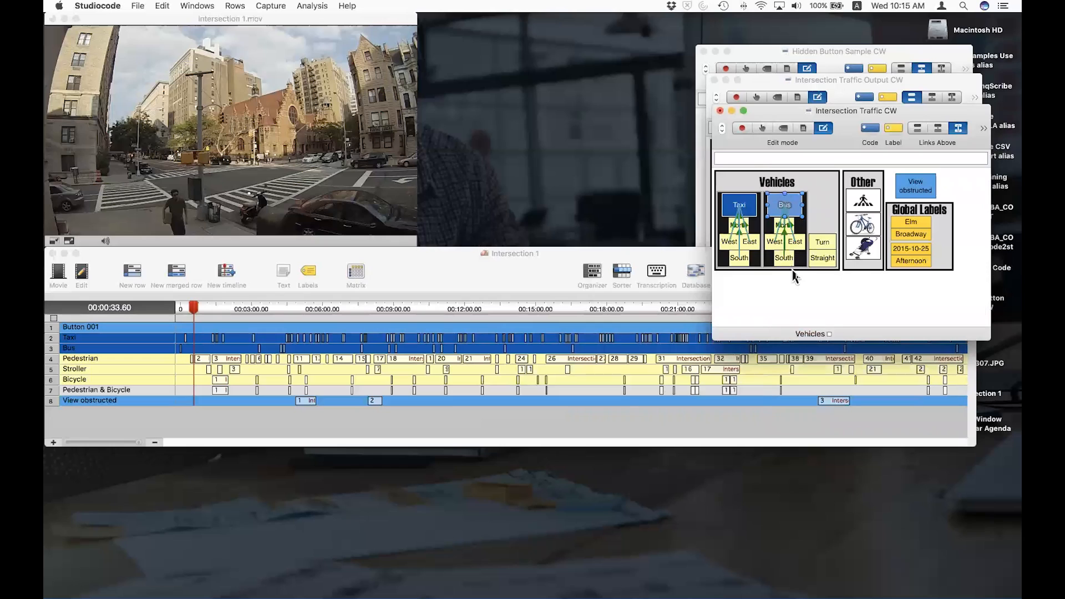
{"action": "left_click", "coordinate": [916, 131]}
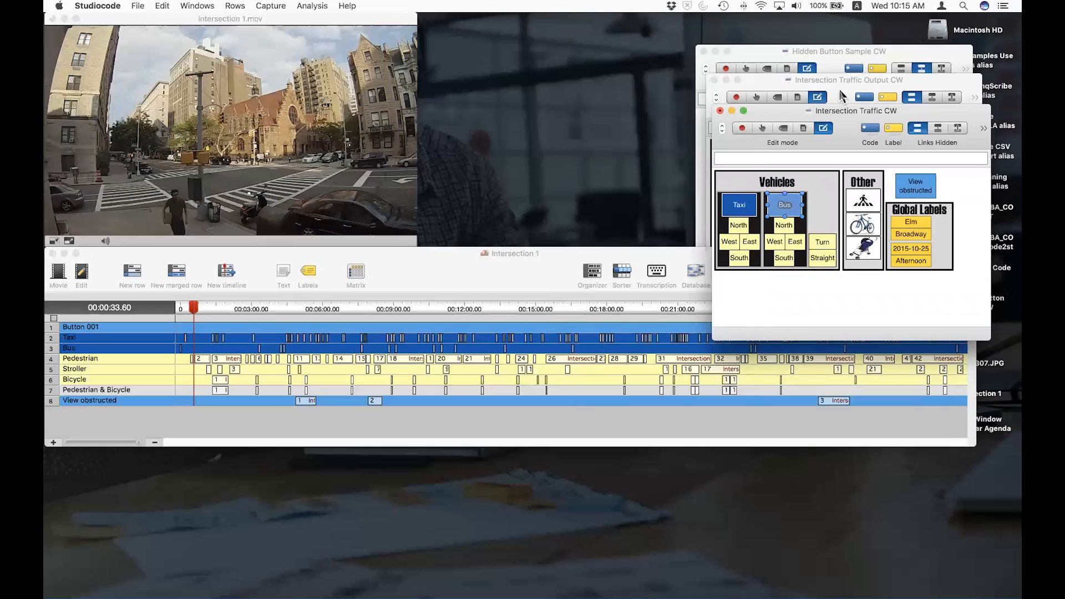
Move the Intersection Traffic CW window down so that the Intersection Traffic Output CW buttons can be compared with it.
{"action": "left_click", "coordinate": [842, 95]}
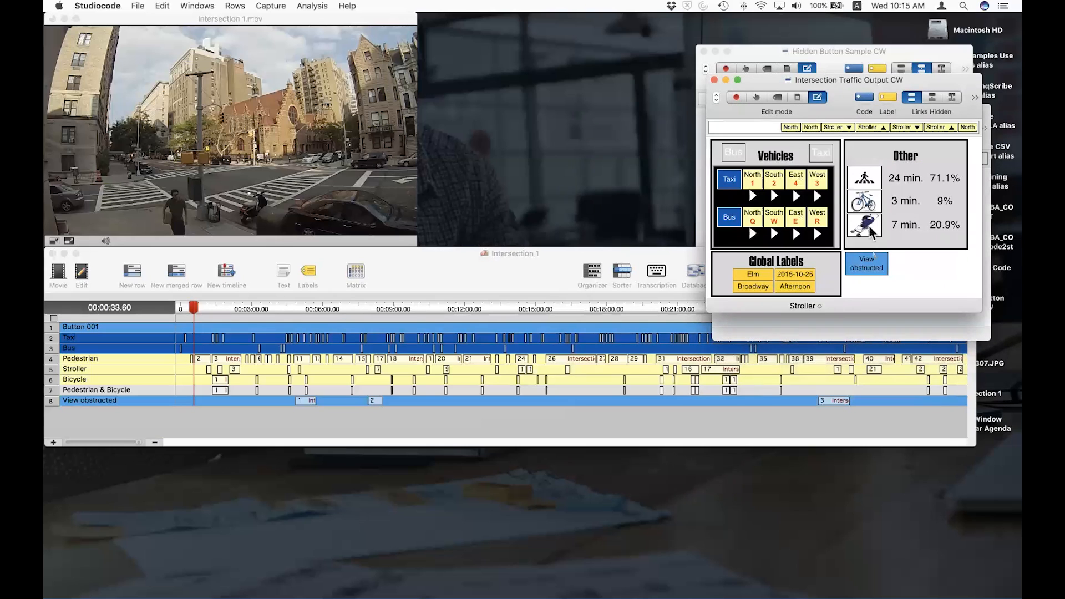
{"action": "left_click", "coordinate": [874, 319]}
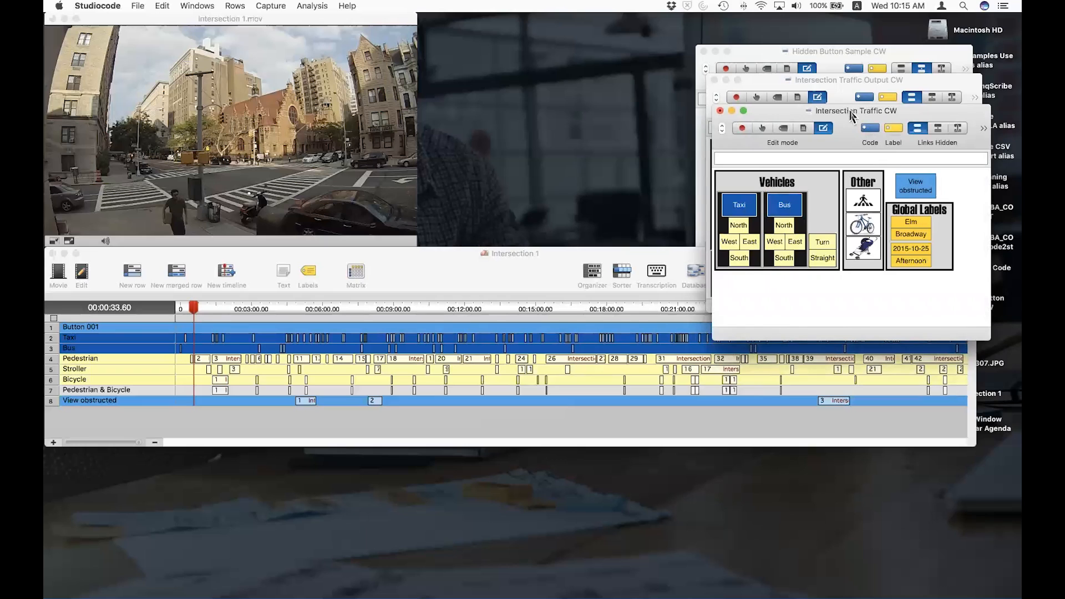
{"action": "left_click_drag", "start_coordinate": [849, 110], "coordinate": [842, 241]}
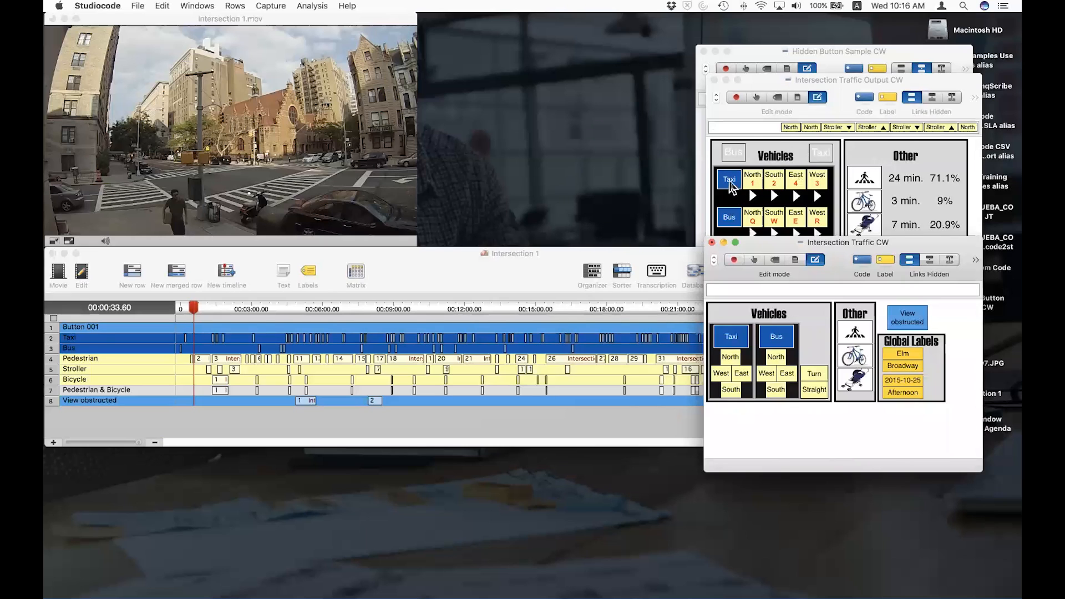
Bring Intersection Traffic Output CW to the front, show its links above the buttons, and hide them again.
{"action": "left_click", "coordinate": [830, 116]}
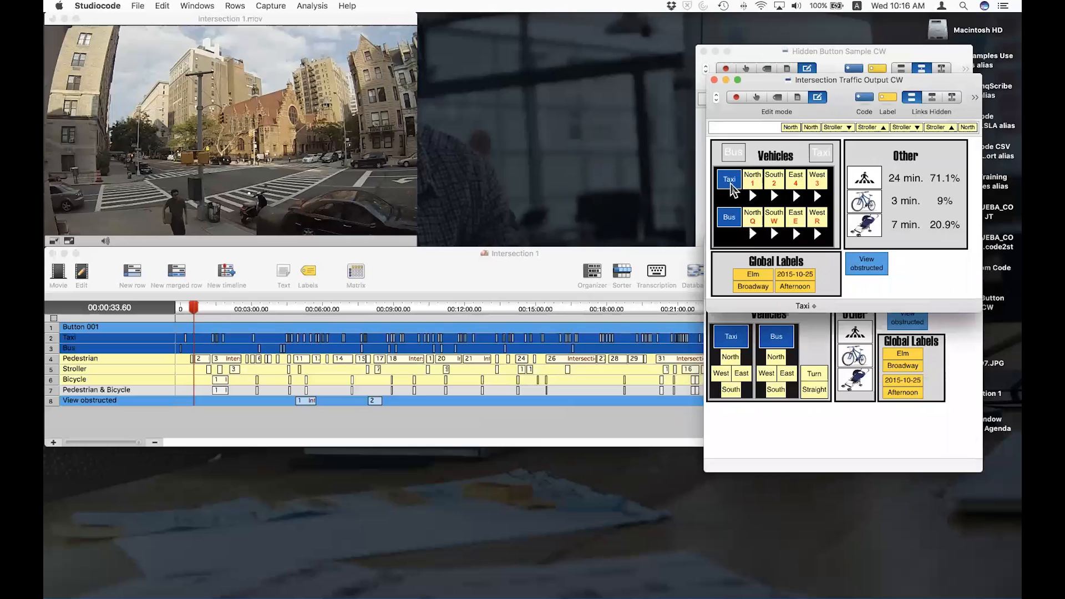
{"action": "left_click", "coordinate": [952, 98]}
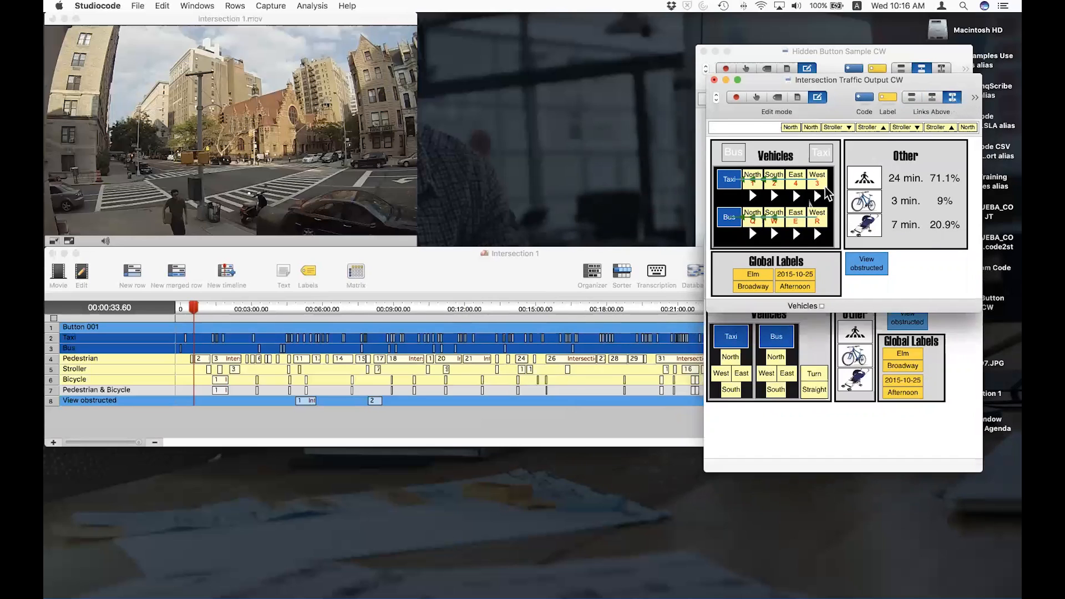
{"action": "left_click", "coordinate": [913, 99]}
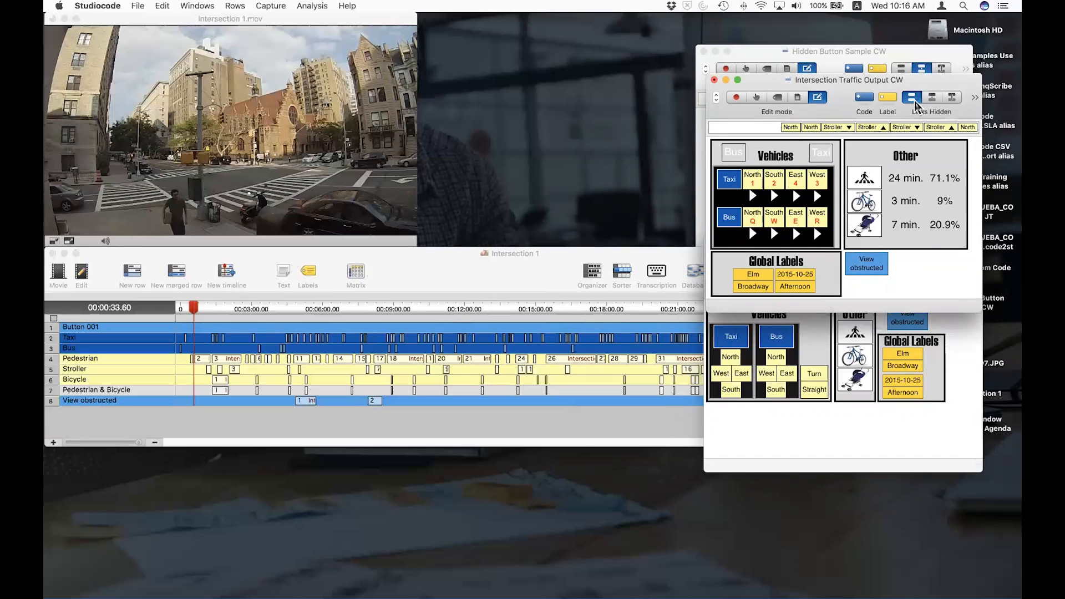
Send the blue Taxi code button to the back and place the inactive Taxi text button over its spot.
{"action": "right_click", "coordinate": [733, 185]}
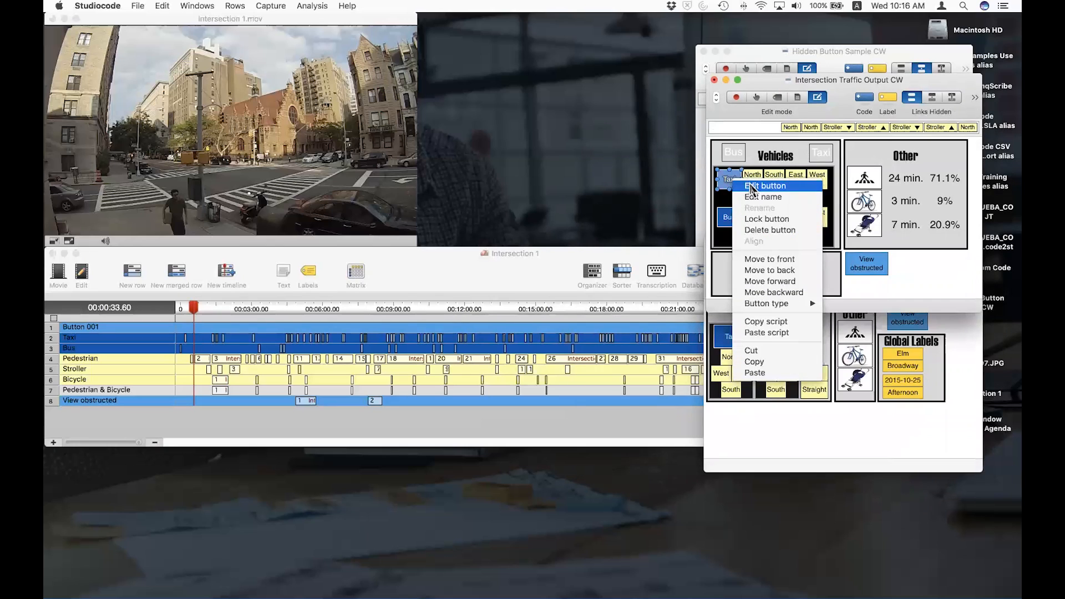
{"action": "left_click", "coordinate": [784, 272]}
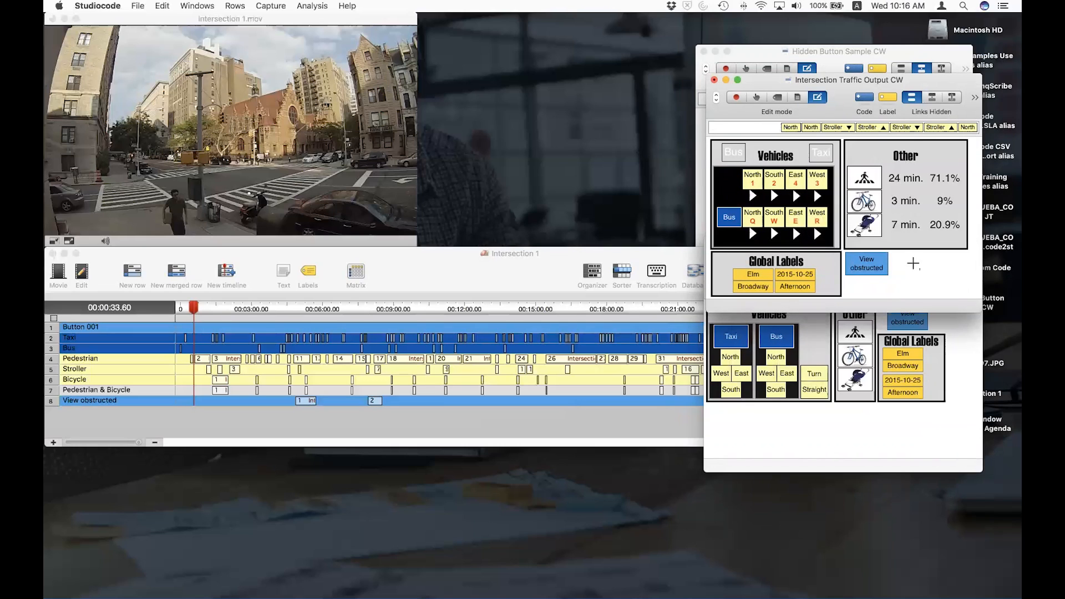
{"action": "left_click", "coordinate": [822, 153]}
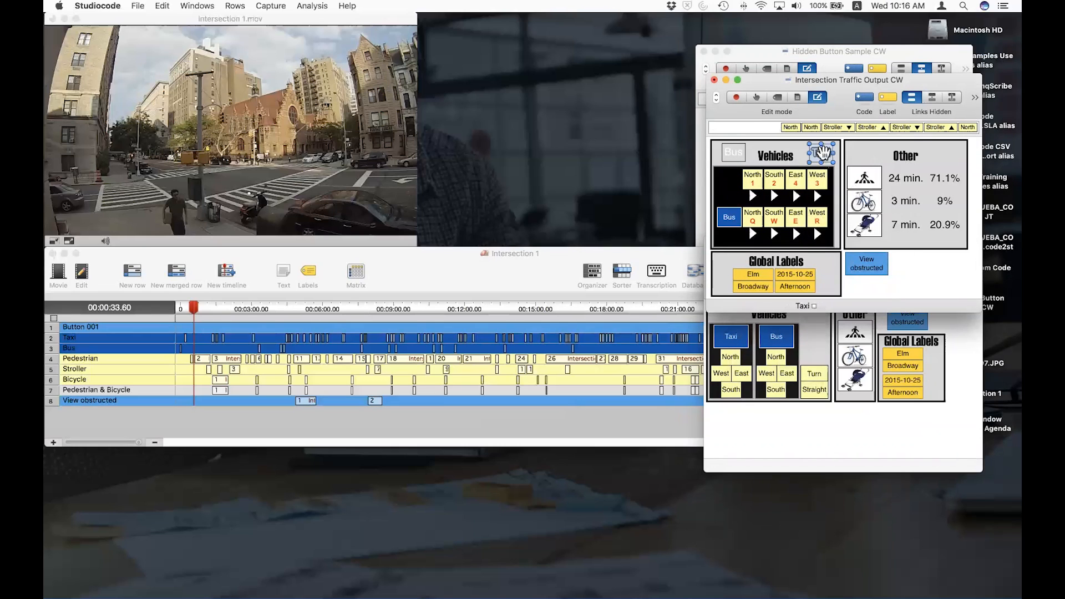
{"action": "left_click_drag", "start_coordinate": [823, 153], "coordinate": [791, 167]}
{"action": "left_click_drag", "start_coordinate": [746, 178], "coordinate": [731, 179]}
{"action": "left_click", "coordinate": [901, 271]}
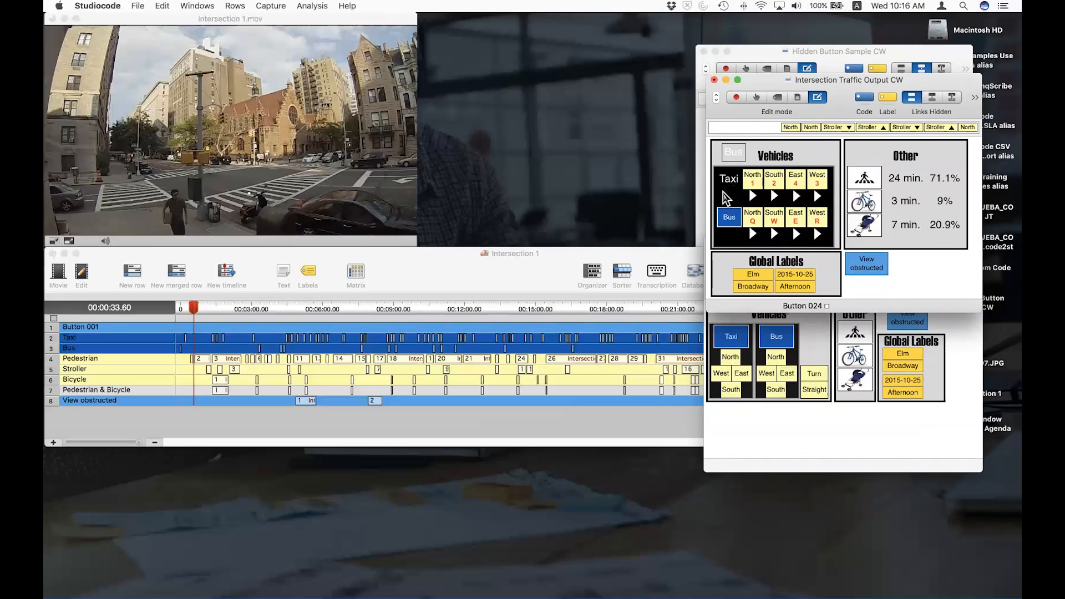
Shift the Vehicles background panels aside to expose the Taxi code button behind them, and move the panels back.
{"action": "left_click_drag", "start_coordinate": [723, 191], "coordinate": [745, 207]}
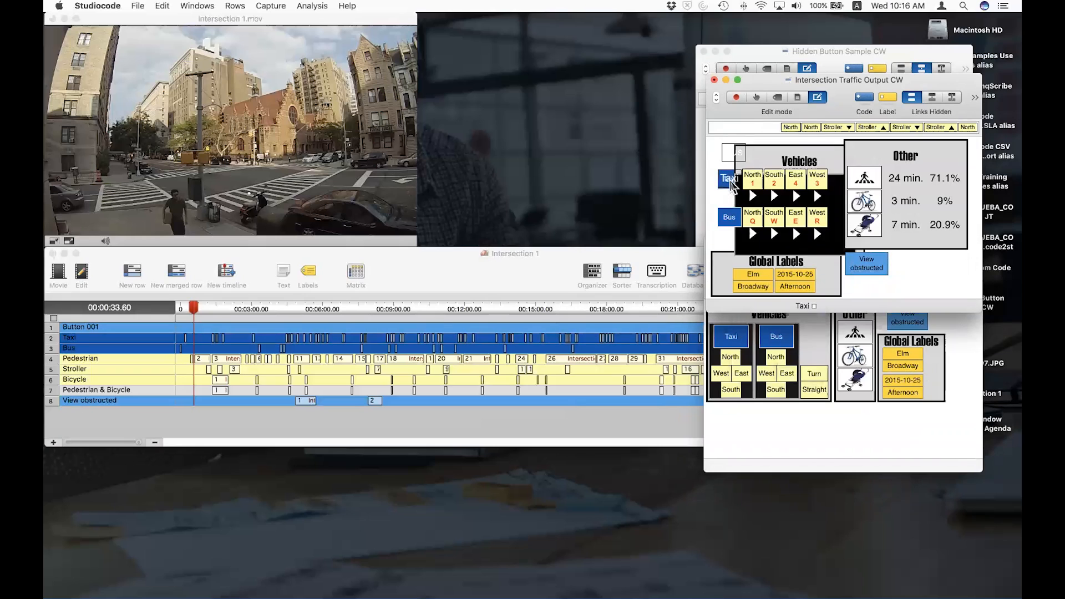
{"action": "left_click_drag", "start_coordinate": [731, 184], "coordinate": [718, 191]}
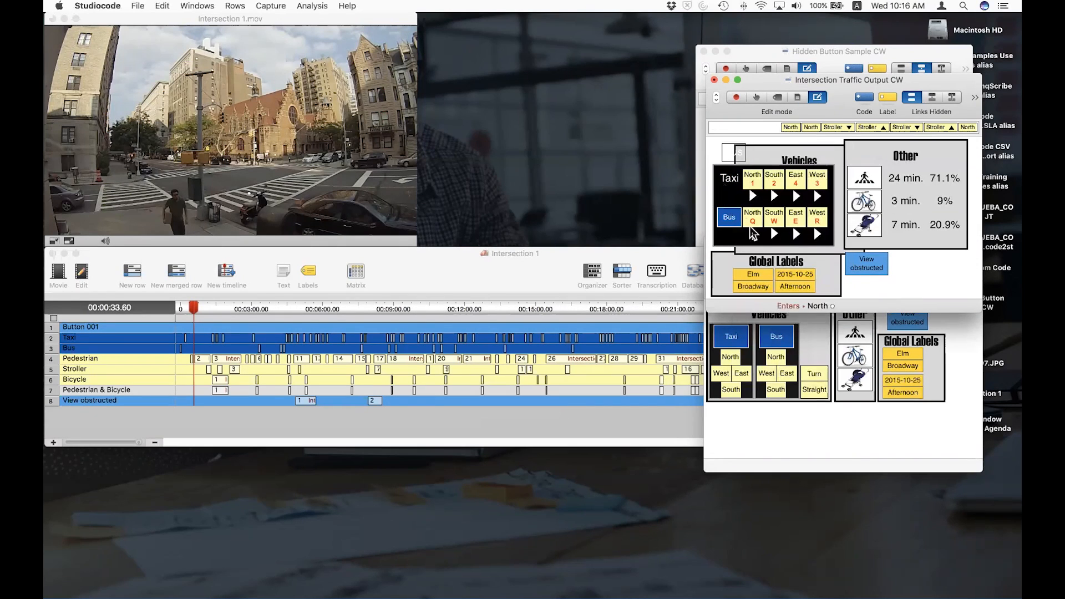
{"action": "left_click_drag", "start_coordinate": [754, 253], "coordinate": [733, 248]}
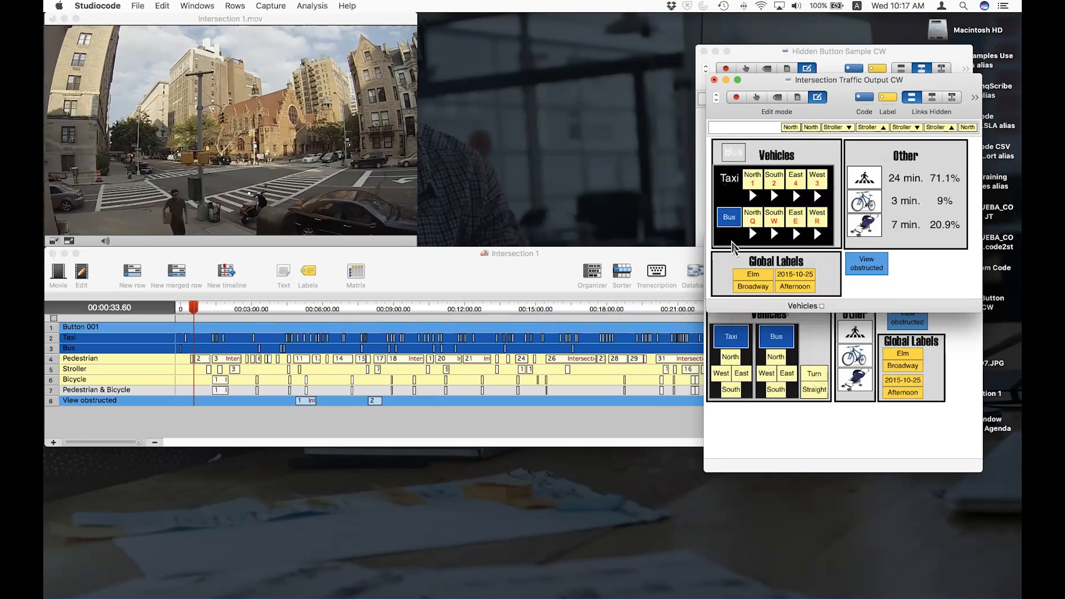
Send the blue Bus code button to the back and place the inactive Bus text button over its spot.
{"action": "right_click", "coordinate": [733, 225]}
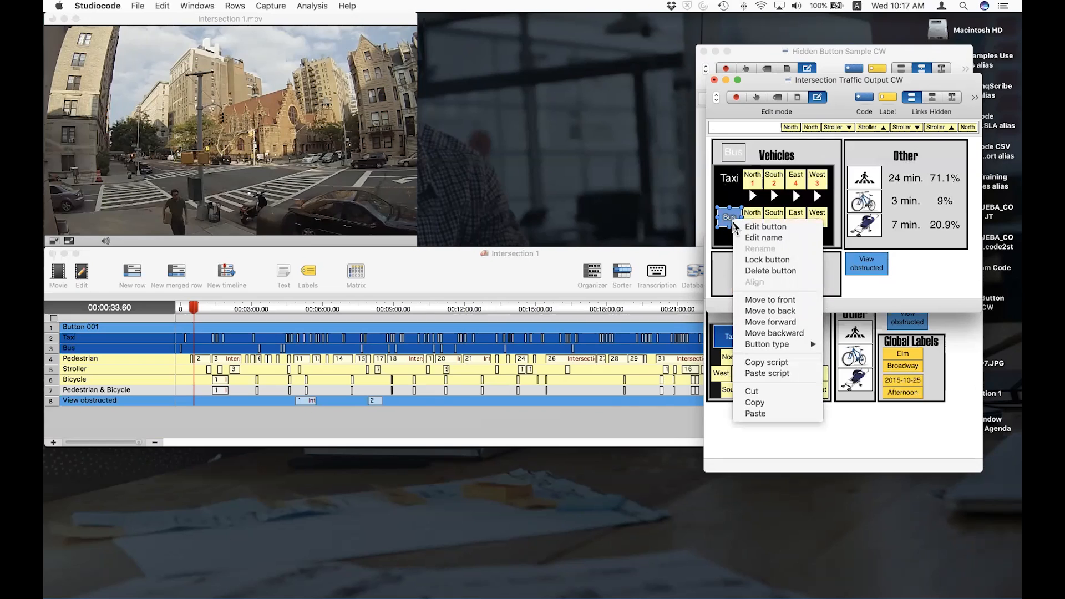
{"action": "left_click", "coordinate": [790, 312]}
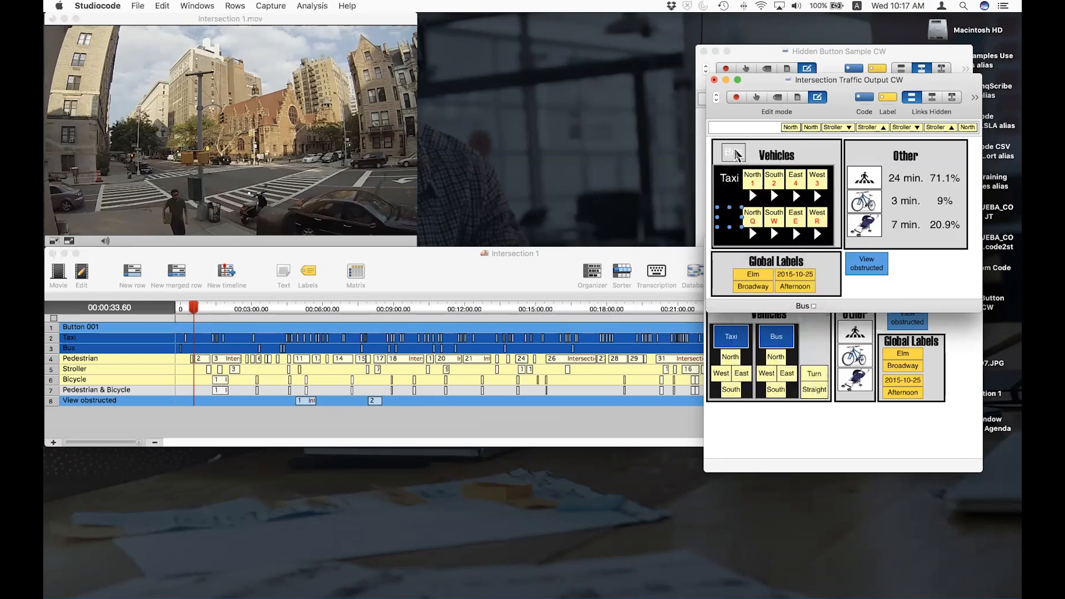
{"action": "left_click_drag", "start_coordinate": [735, 151], "coordinate": [731, 215]}
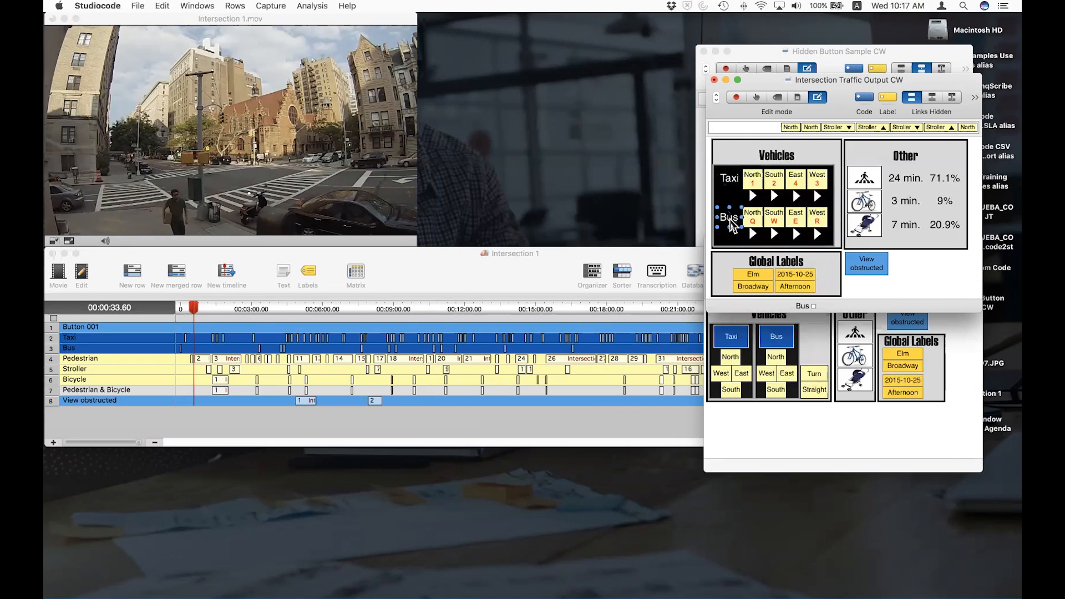
Review the Bus text button's type options in the Inspector, keep Inactive, and compare with Intersection Traffic CW before closing the Inspector.
{"action": "double_click", "coordinate": [730, 220]}
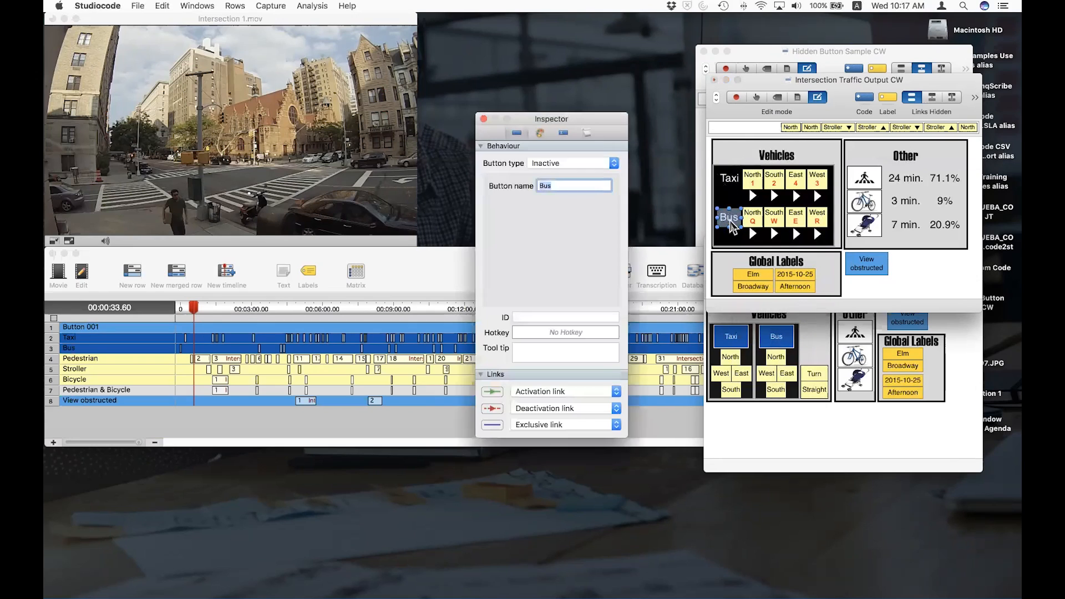
{"action": "left_click", "coordinate": [566, 163]}
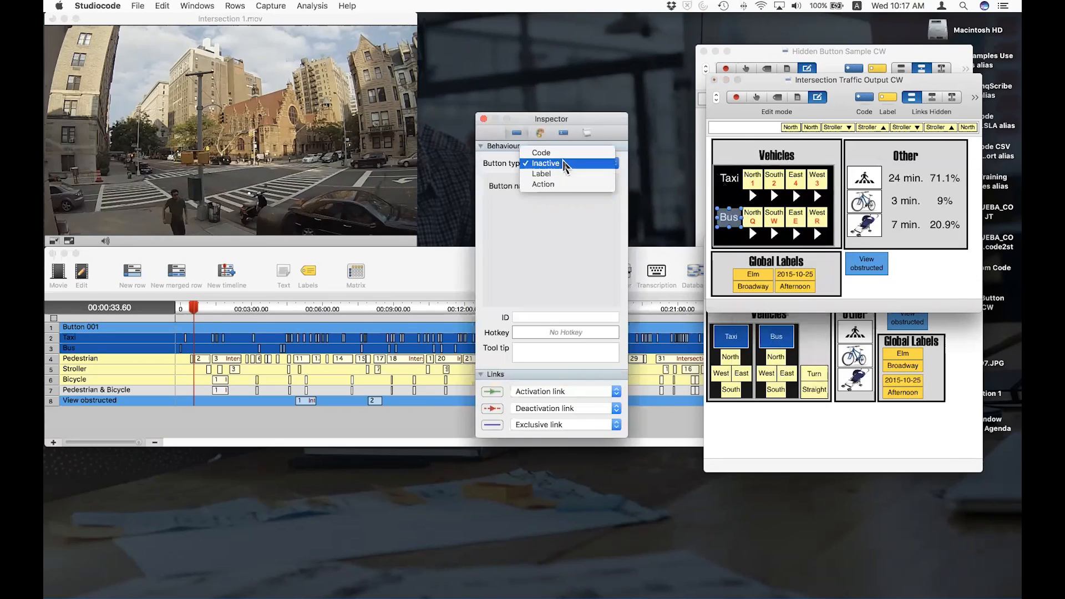
{"action": "left_click", "coordinate": [591, 167]}
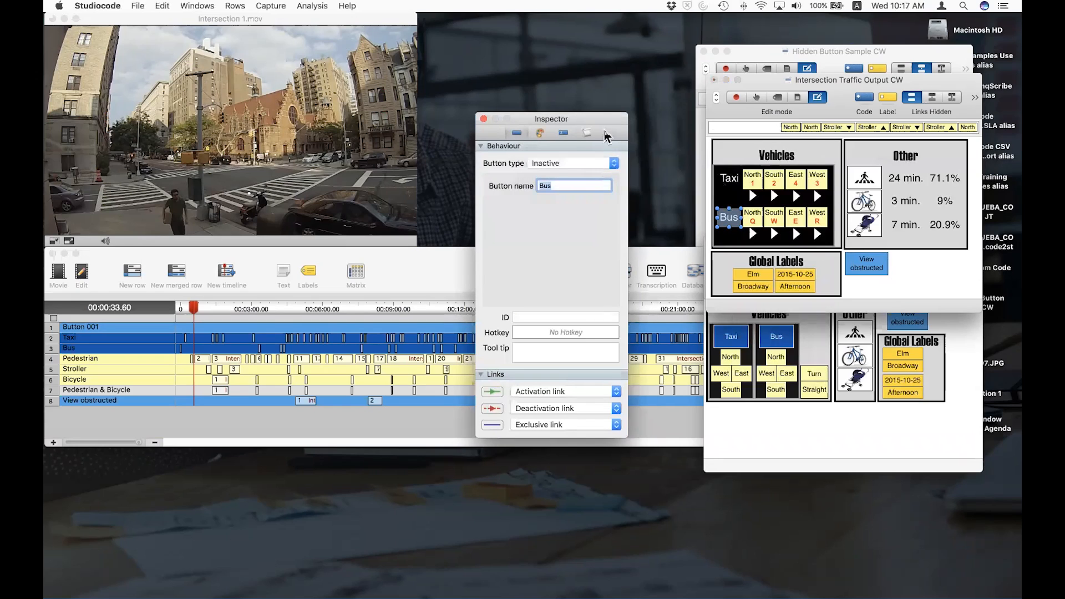
{"action": "left_click_drag", "start_coordinate": [604, 119], "coordinate": [674, 123]}
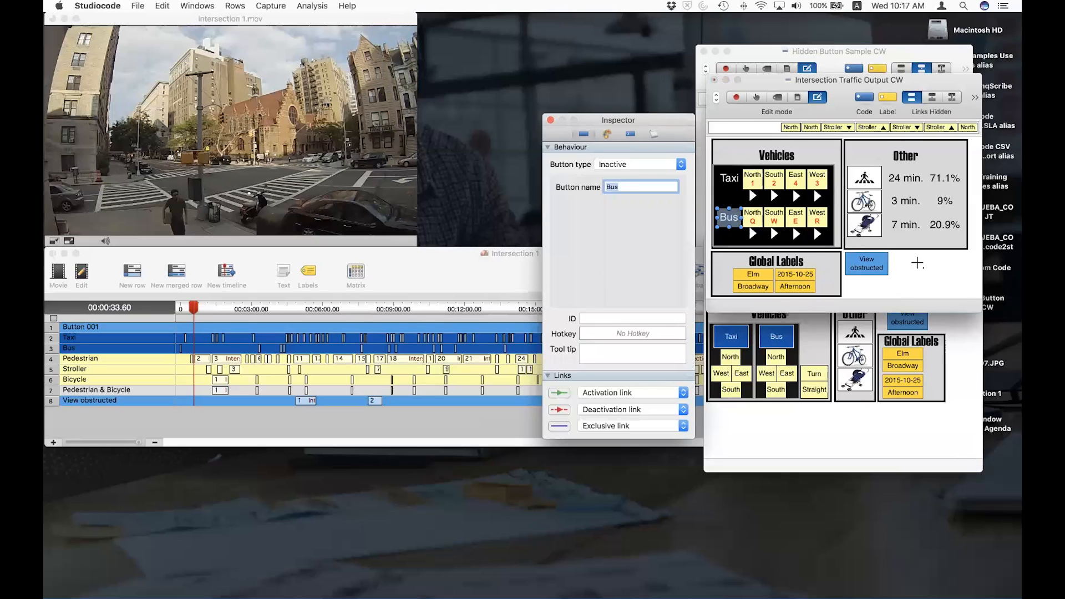
{"action": "left_click", "coordinate": [877, 433]}
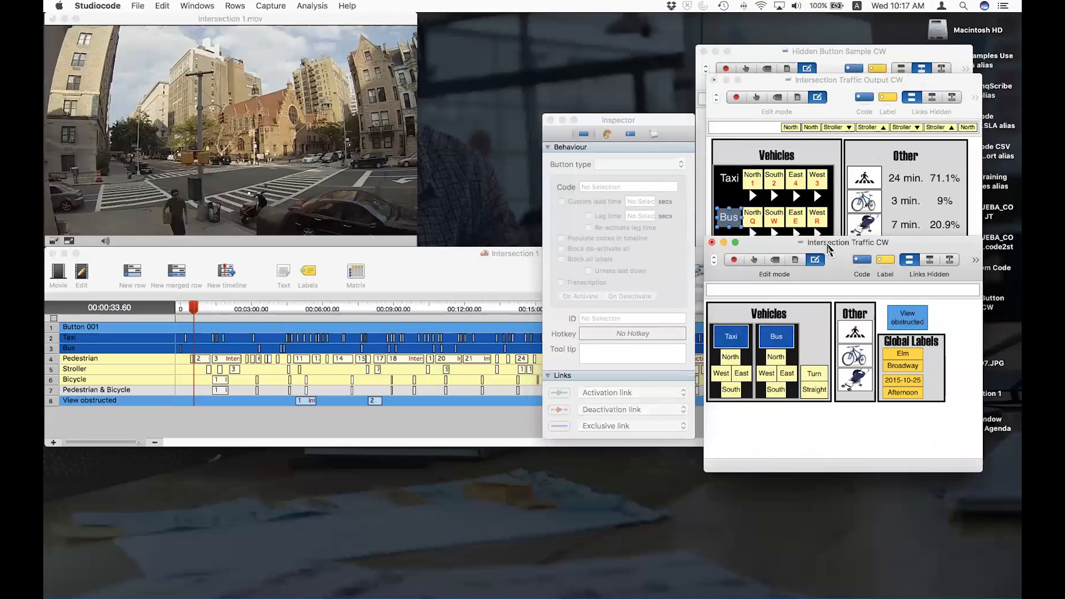
{"action": "left_click_drag", "start_coordinate": [825, 243], "coordinate": [825, 250]}
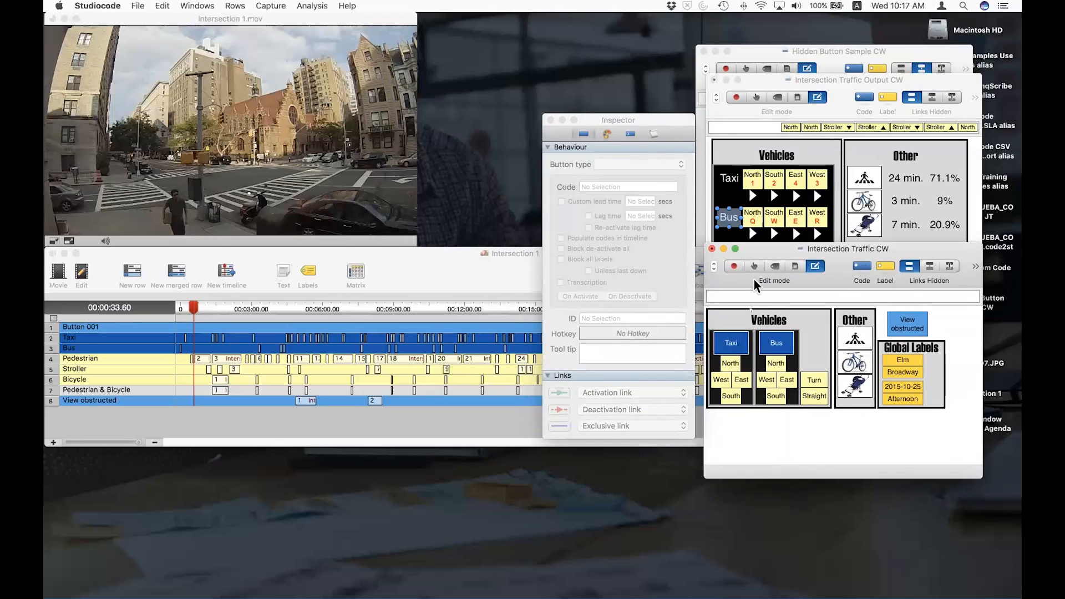
{"action": "left_click", "coordinate": [551, 121]}
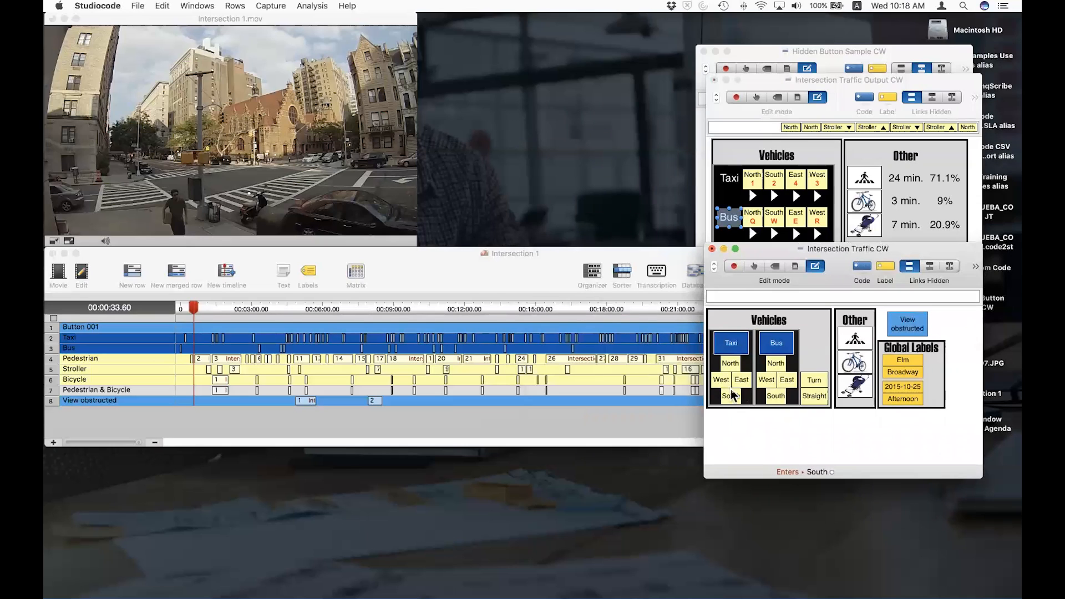
Set the hotkey of the Taxi row's East label in Intersection Traffic Output CW to 3.
{"action": "left_click", "coordinate": [804, 159]}
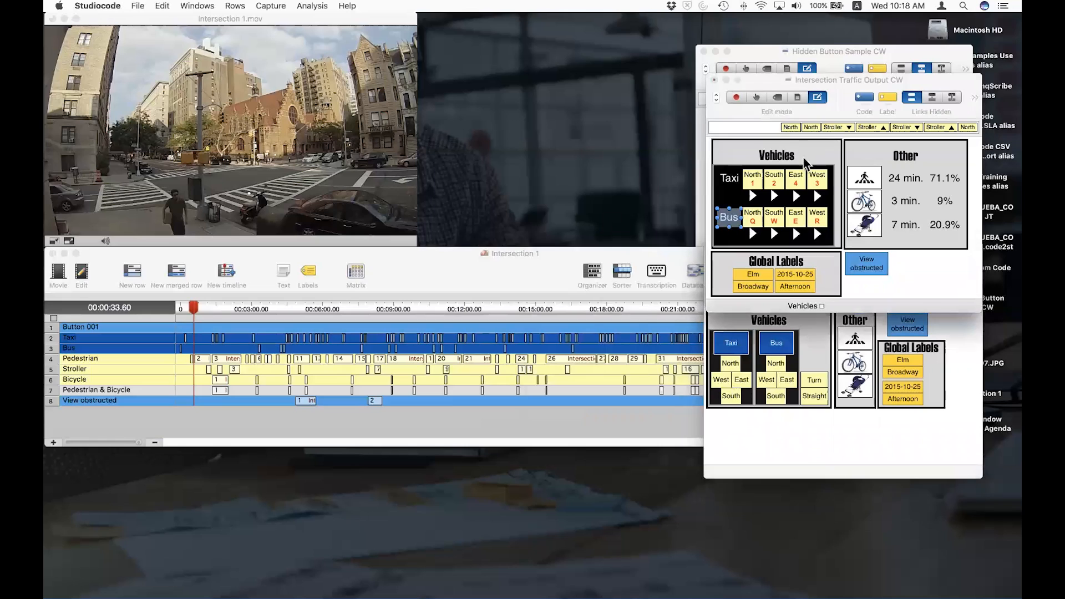
{"action": "double_click", "coordinate": [805, 188]}
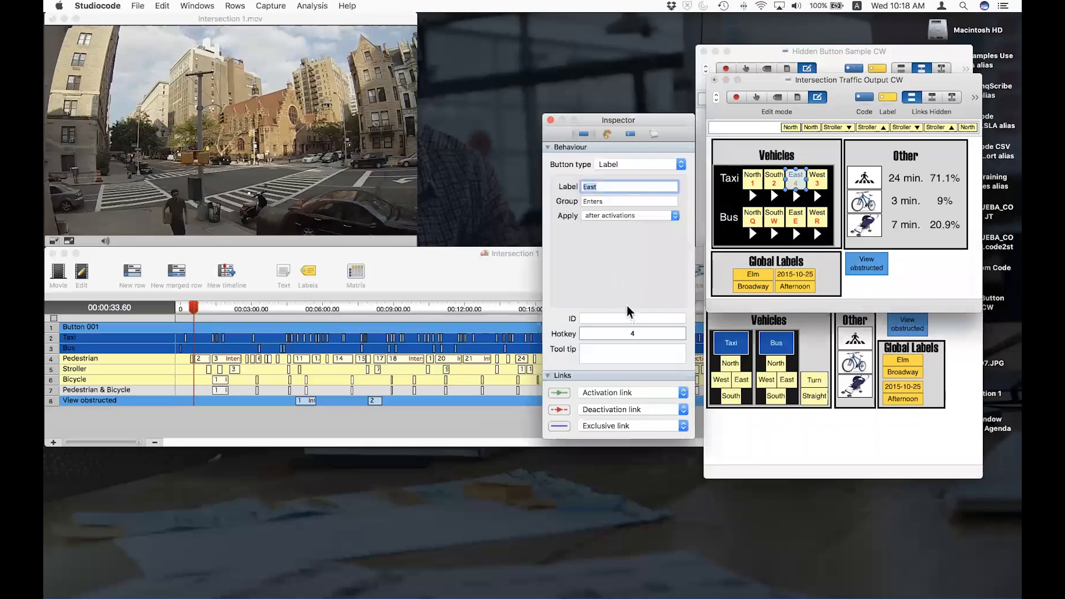
{"action": "left_click", "coordinate": [636, 334]}
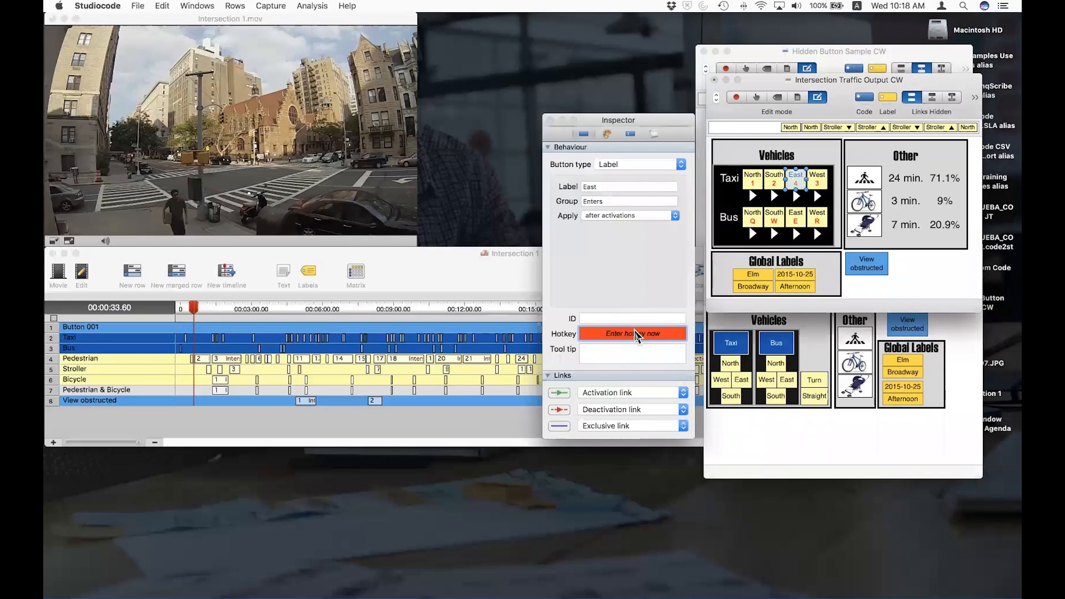
{"action": "key", "text": "4"}
{"action": "key", "text": "Return"}
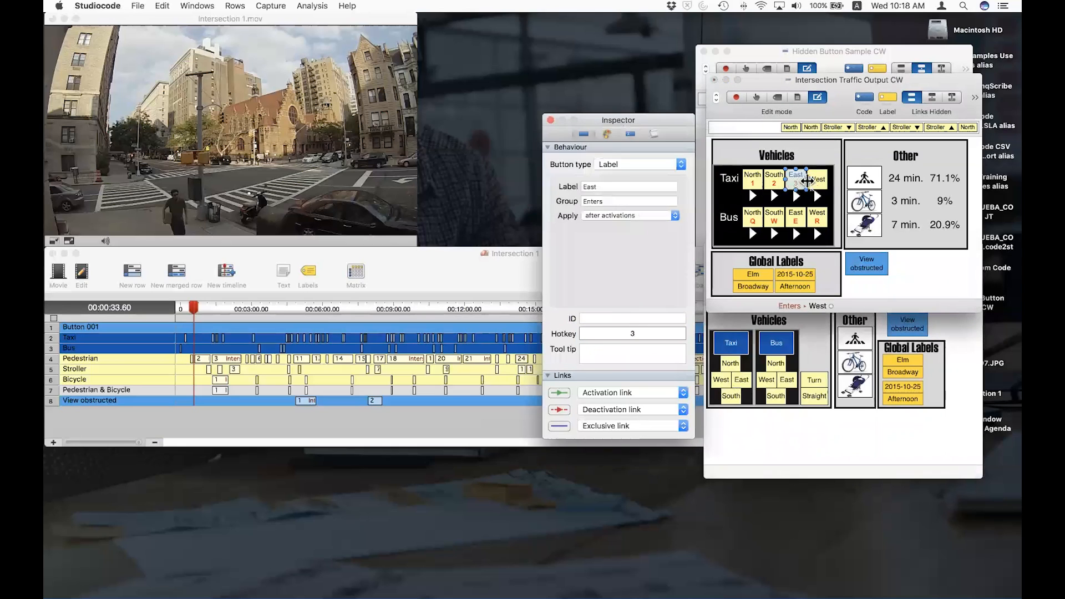
Set the hotkey of the Taxi row's West label to 4, close the Inspector and deselect the label.
{"action": "left_click", "coordinate": [812, 181]}
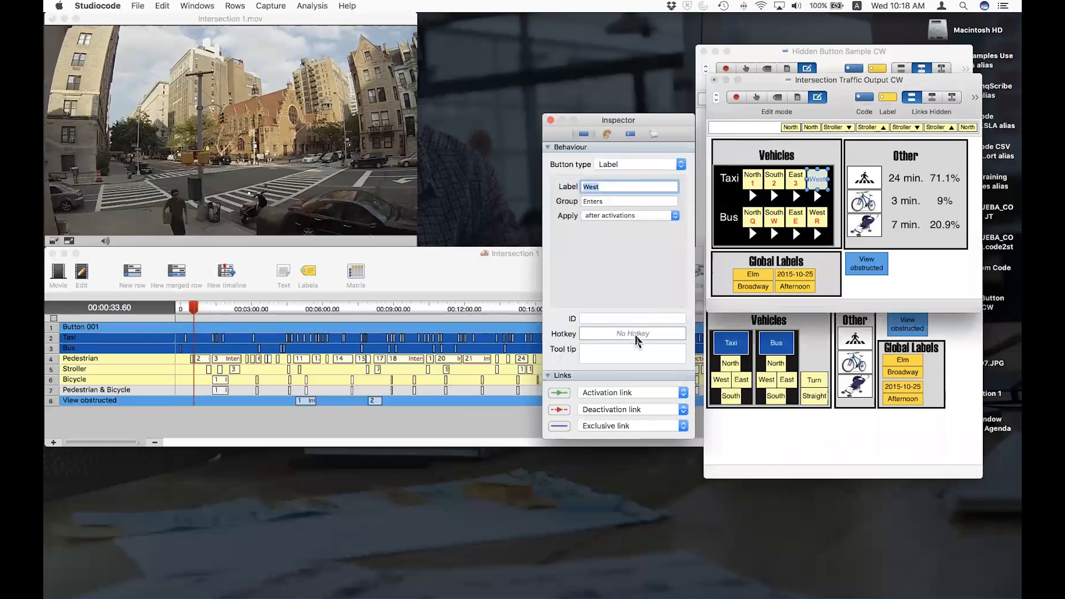
{"action": "left_click", "coordinate": [637, 339]}
{"action": "key", "text": "4"}
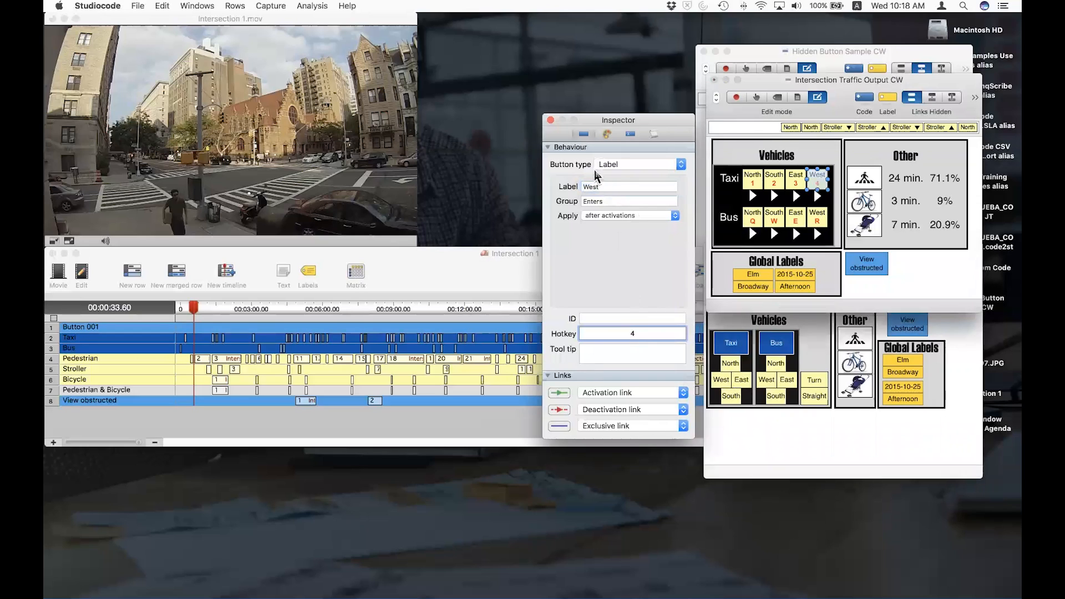
{"action": "left_click", "coordinate": [550, 120]}
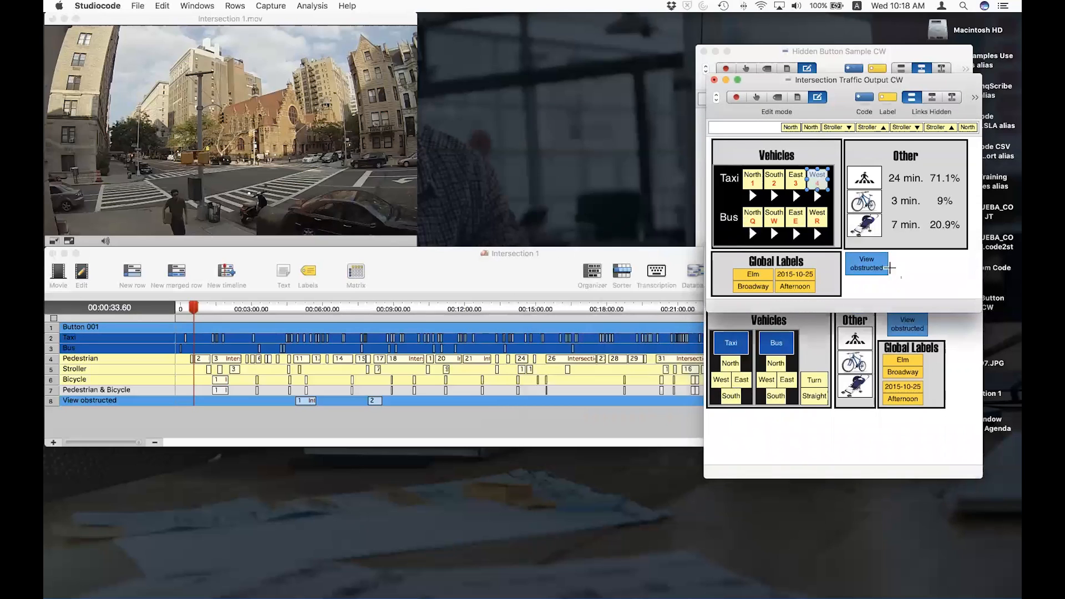
{"action": "left_click", "coordinate": [916, 281]}
In code mode, trigger the Taxi labels with hotkeys 1, 2, 3 and 4 and the Bus labels with Q, E, R and W.
{"action": "left_click", "coordinate": [755, 98]}
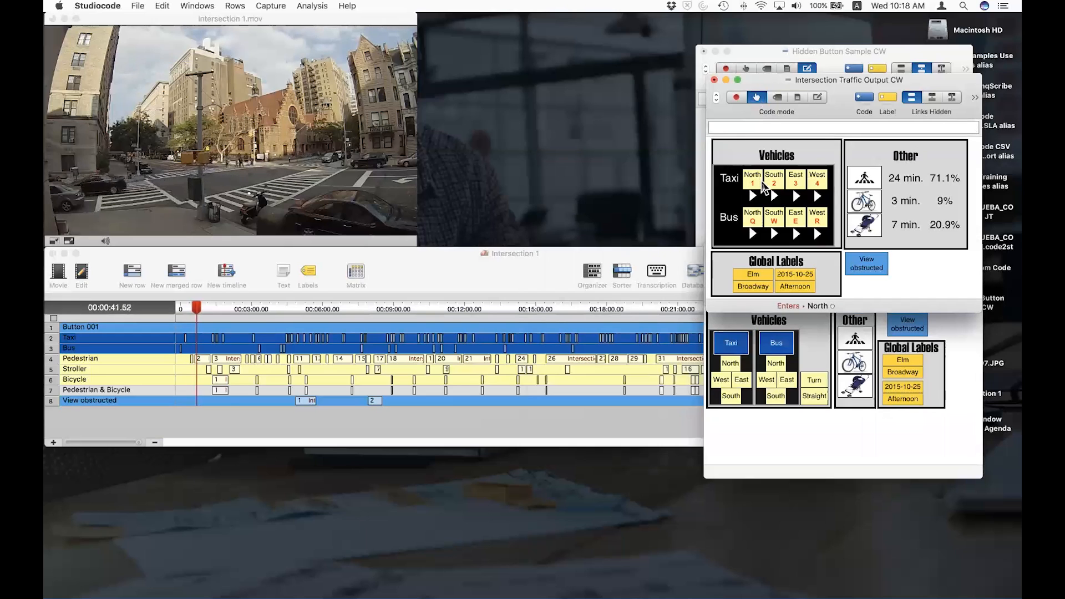
{"action": "key", "text": "1"}
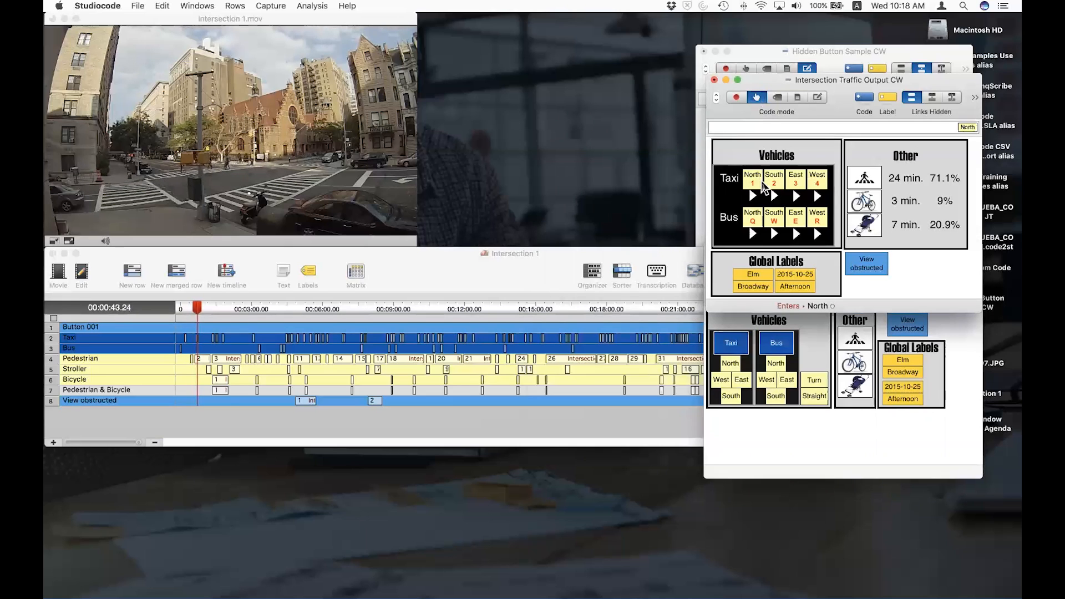
{"action": "key", "text": "2"}
{"action": "key", "text": "3"}
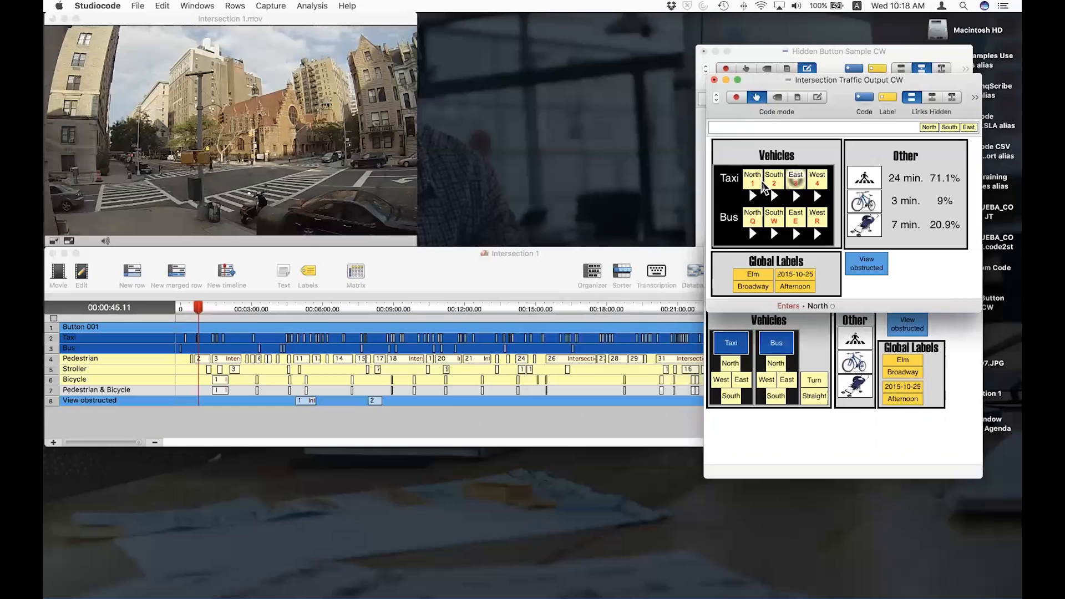
{"action": "key", "text": "4"}
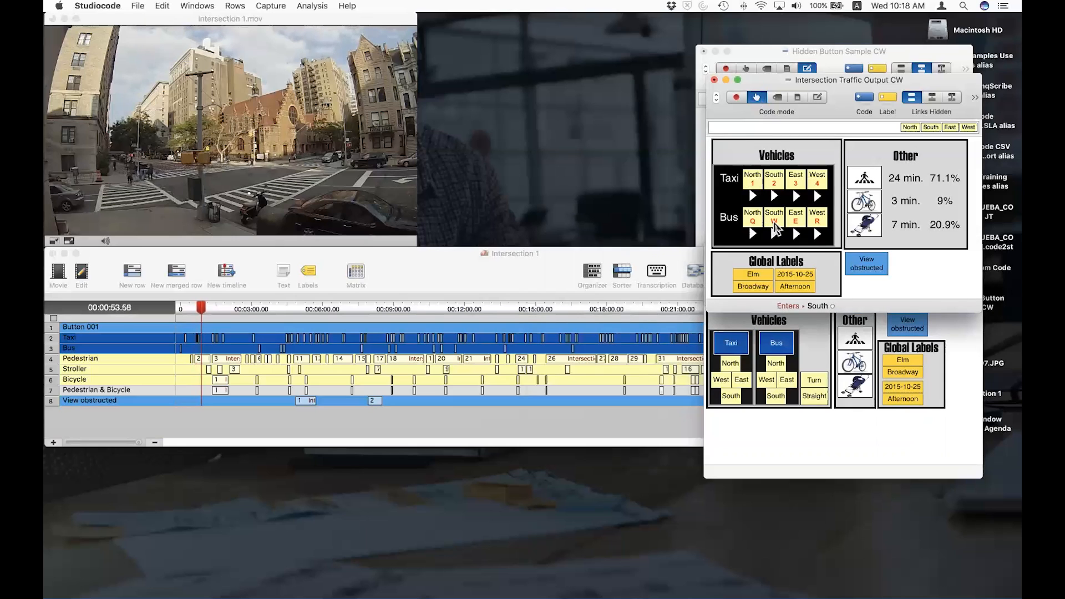
{"action": "key", "text": "q"}
{"action": "key", "text": "e"}
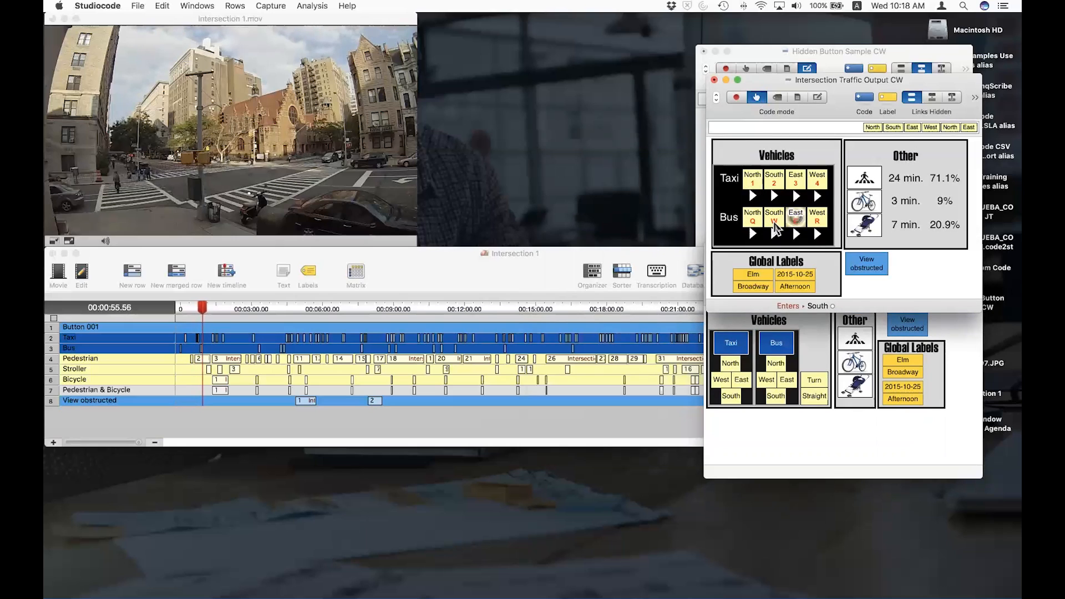
{"action": "key", "text": "r"}
{"action": "key", "text": "w"}
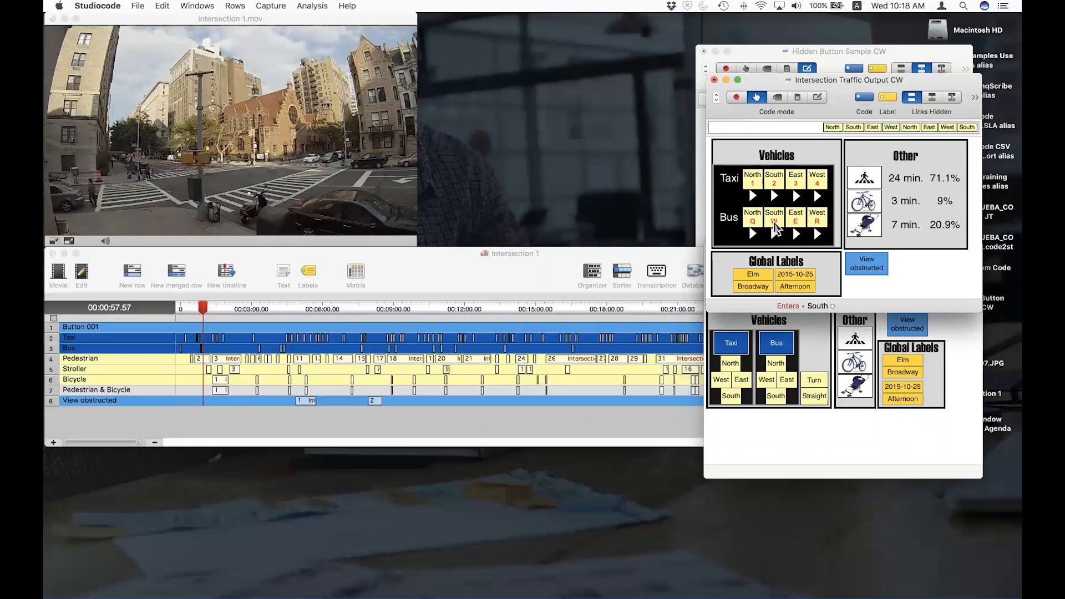
Return to edit mode and compare the pedestrian percentage output with the Pedestrian row's instances, moving the playhead to the timeline's end.
{"action": "left_click", "coordinate": [816, 99]}
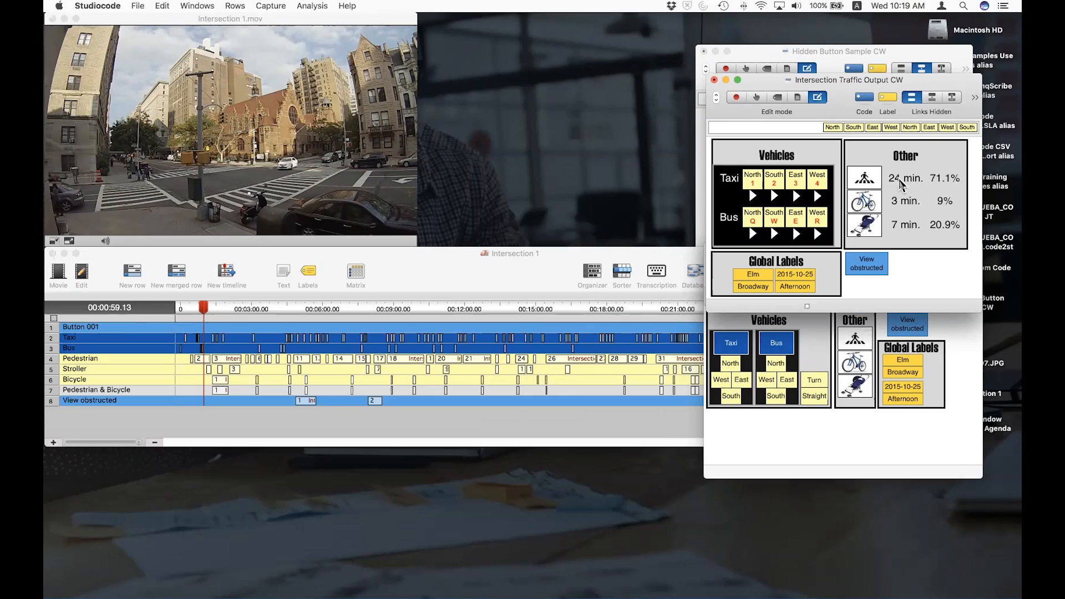
{"action": "left_click", "coordinate": [949, 175]}
{"action": "left_click", "coordinate": [146, 363]}
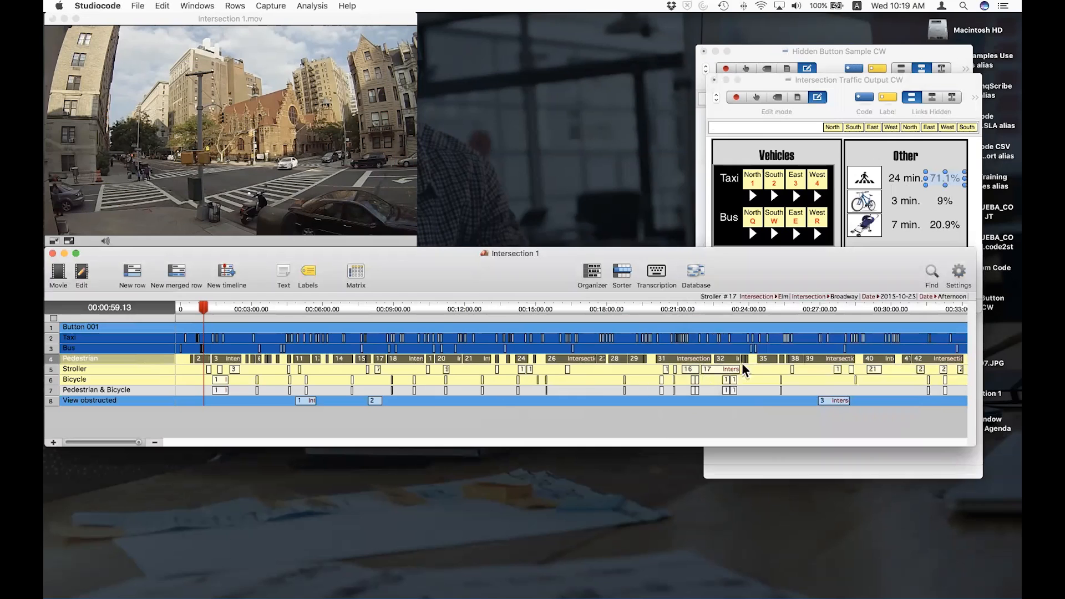
{"action": "left_click", "coordinate": [948, 310]}
{"action": "left_click_drag", "start_coordinate": [949, 313], "coordinate": [973, 317]}
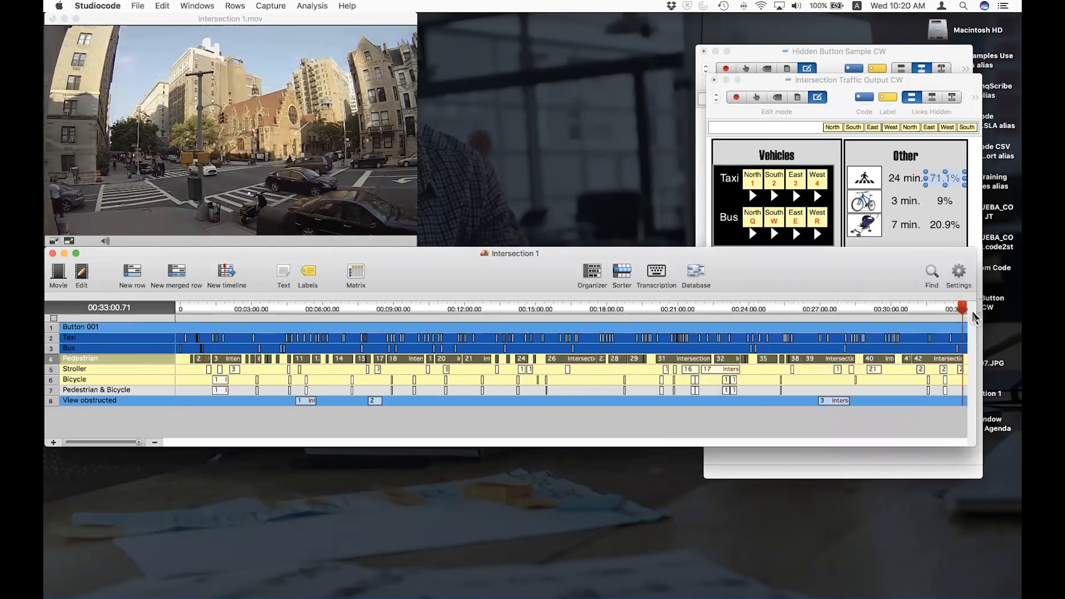
Delete all instances from the Pedestrian row and check the pedestrian minutes and percentage outputs.
{"action": "left_click", "coordinate": [899, 181]}
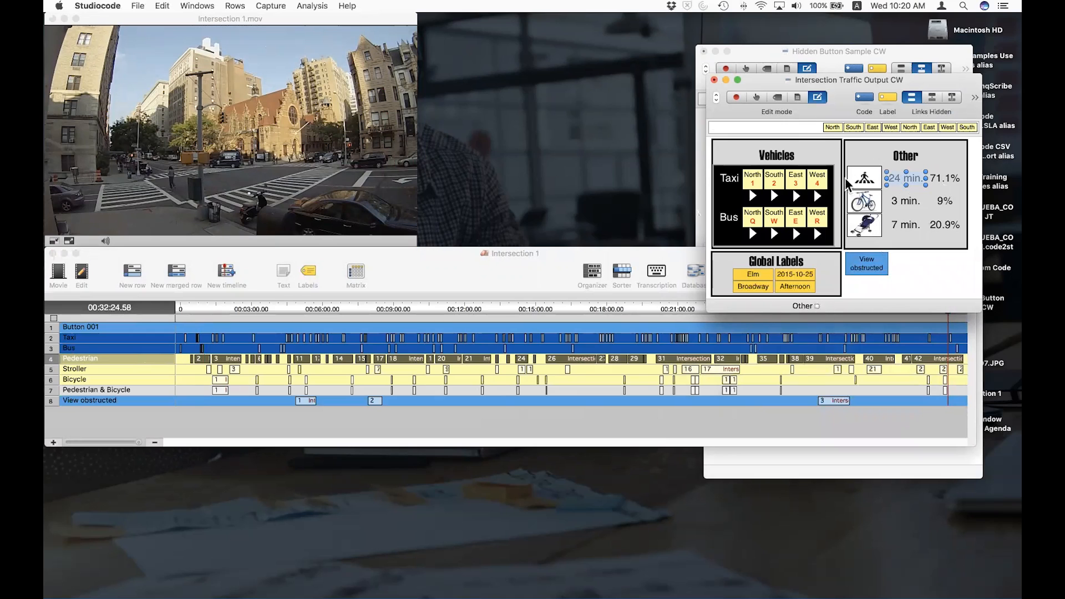
{"action": "left_click", "coordinate": [151, 364]}
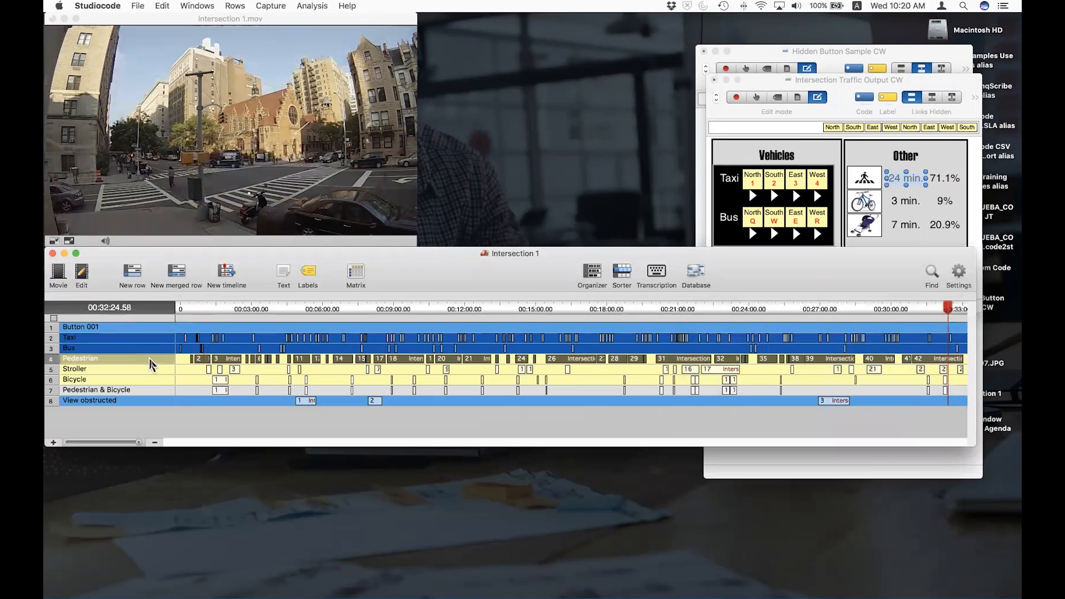
{"action": "key", "text": "Delete"}
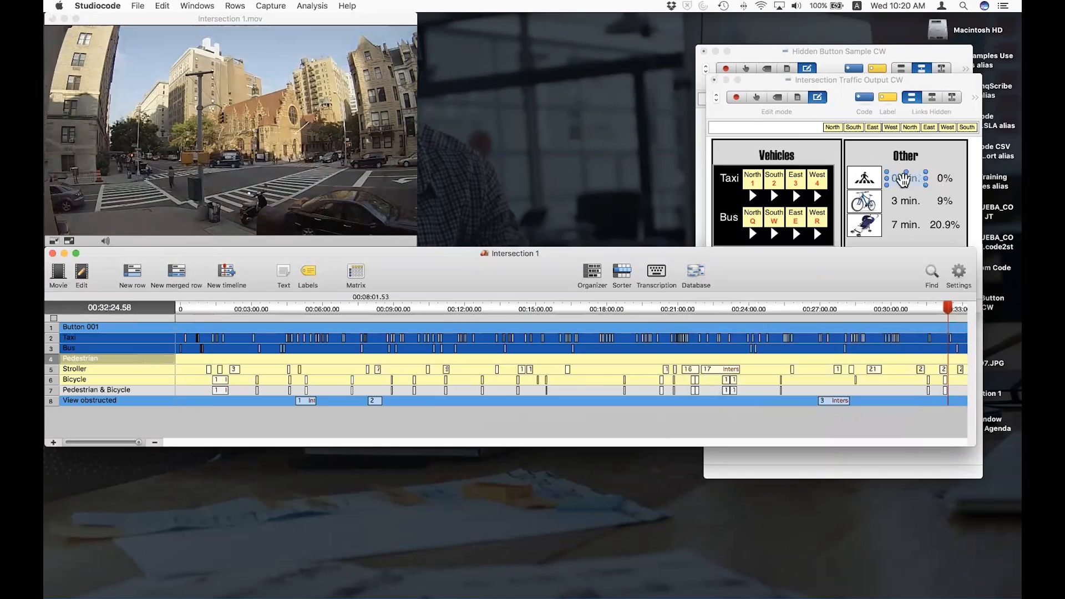
{"action": "left_click", "coordinate": [942, 183]}
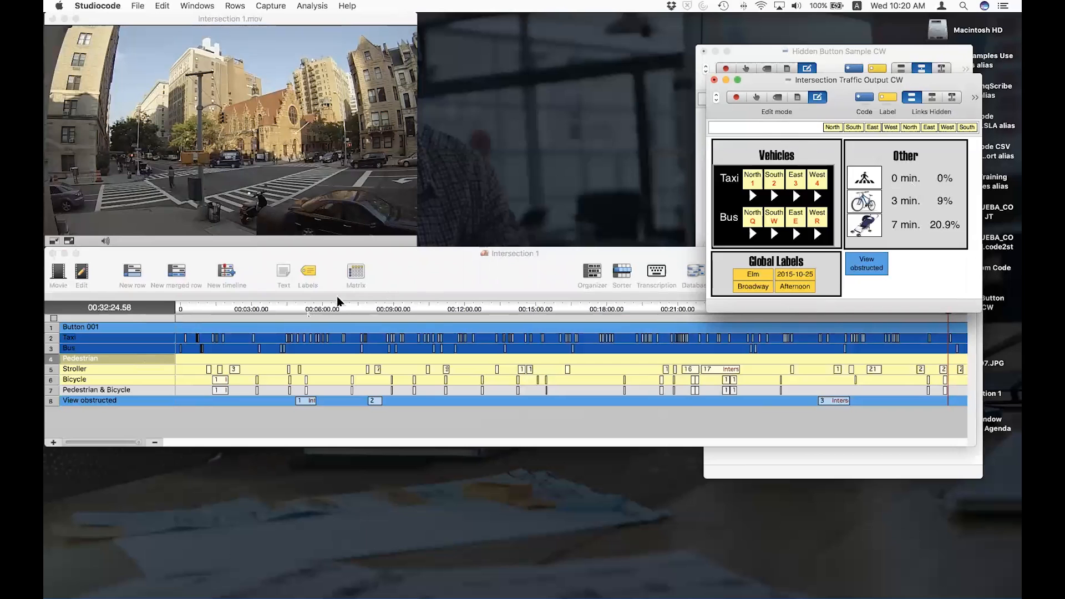
Move the playhead to the start of the timeline and play the video with Intersection Traffic Output CW in code mode.
{"action": "left_click", "coordinate": [260, 308]}
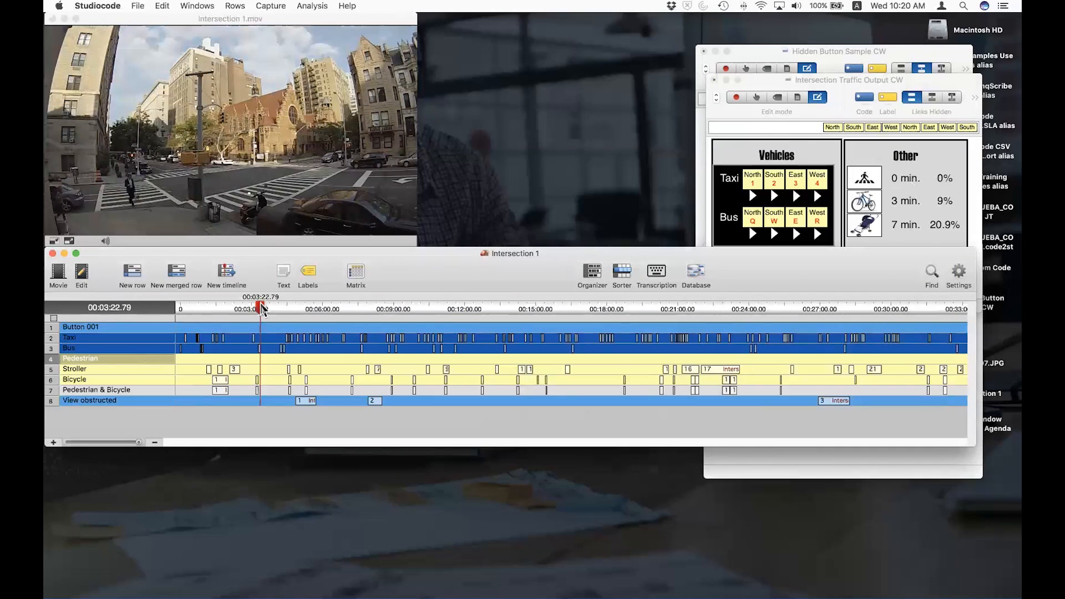
{"action": "left_click_drag", "start_coordinate": [260, 306], "coordinate": [179, 306]}
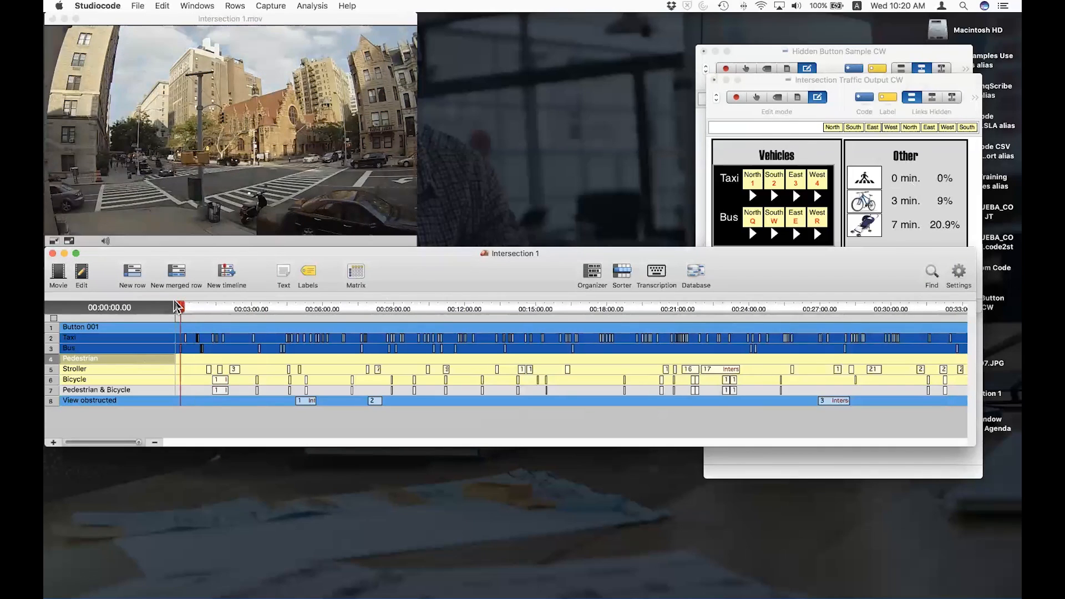
{"action": "left_click", "coordinate": [761, 103]}
{"action": "left_click", "coordinate": [760, 101]}
{"action": "key", "text": "space"}
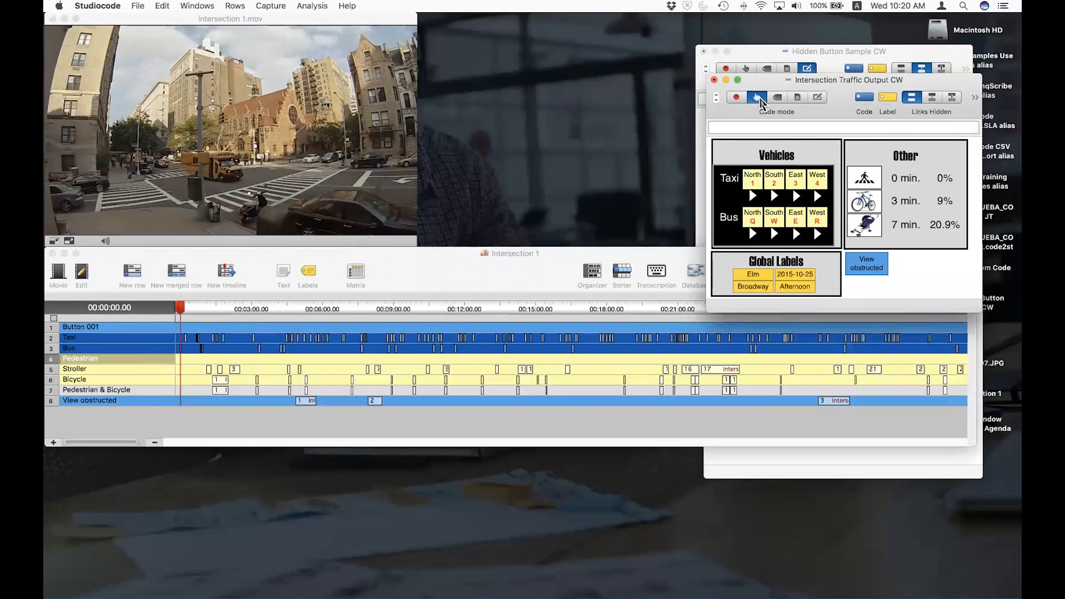
Code two separate Pedestrian instances by starting and ending each with the pedestrian image button.
{"action": "left_click", "coordinate": [863, 187]}
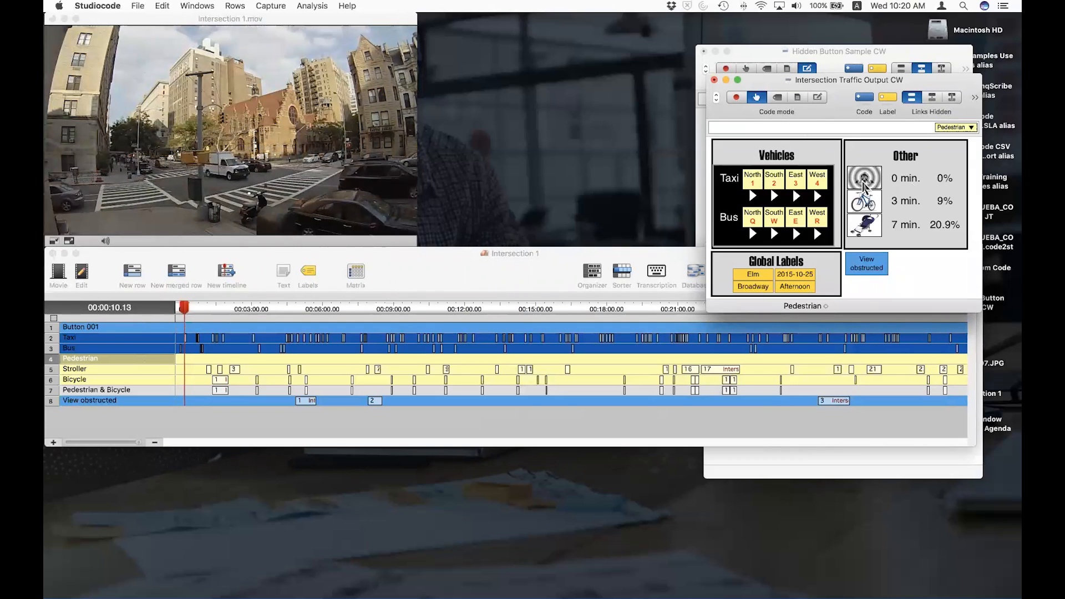
{"action": "left_click", "coordinate": [864, 179]}
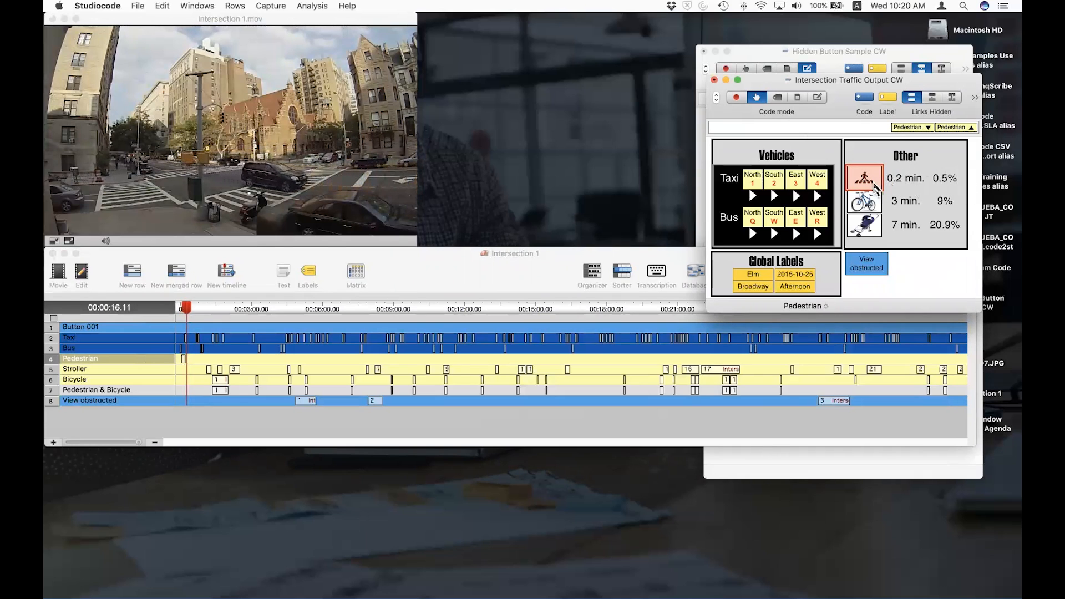
{"action": "left_click", "coordinate": [876, 184]}
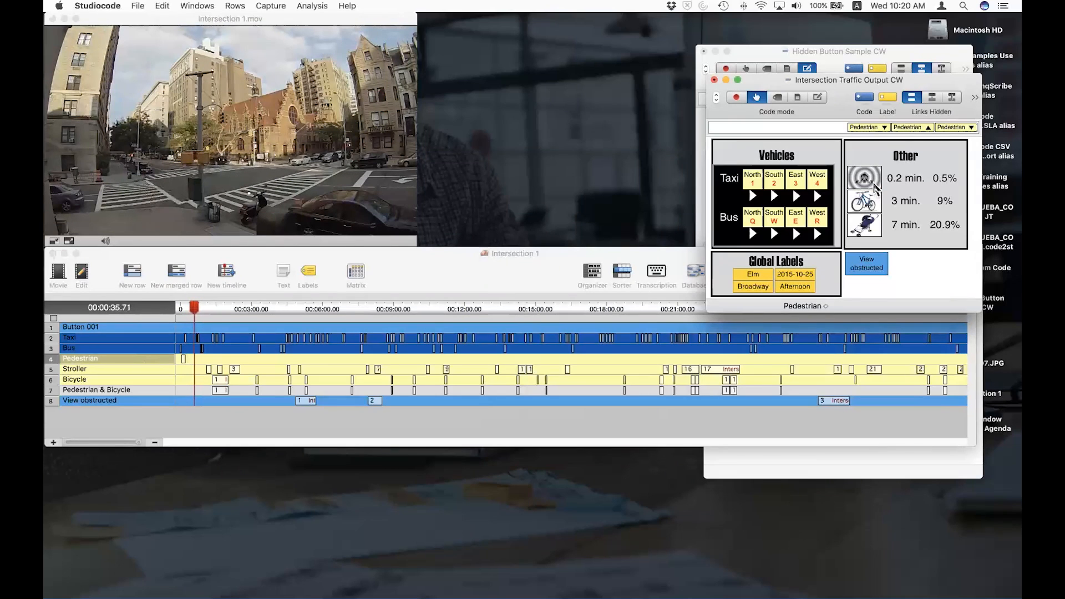
{"action": "left_click", "coordinate": [874, 187]}
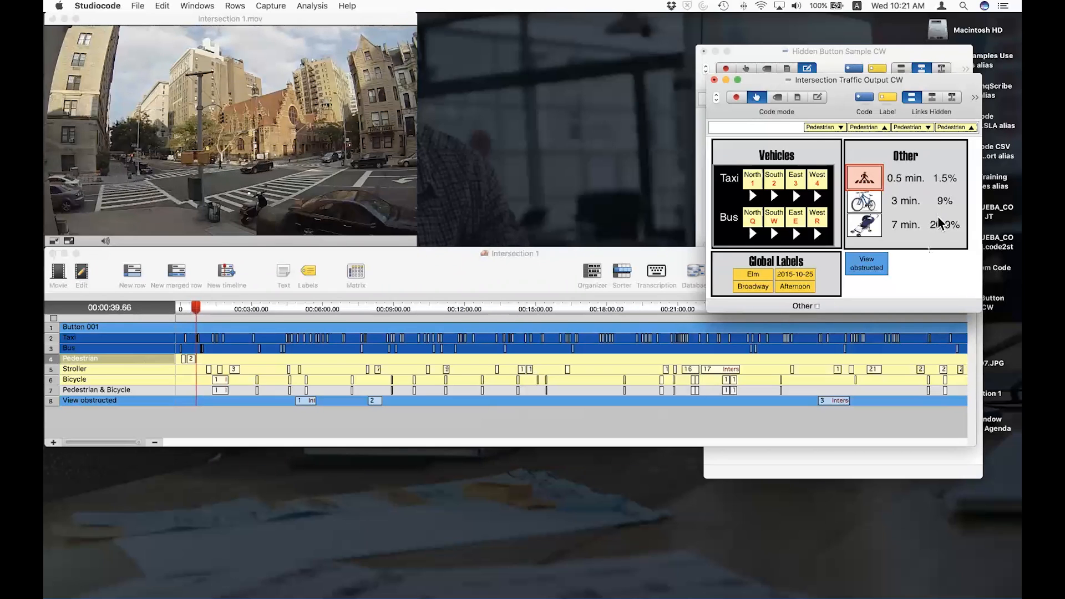
In edit mode, open the Inspector for the pedestrian minutes output, move it out of the Other panel, and view its appearance settings.
{"action": "left_click", "coordinate": [820, 100]}
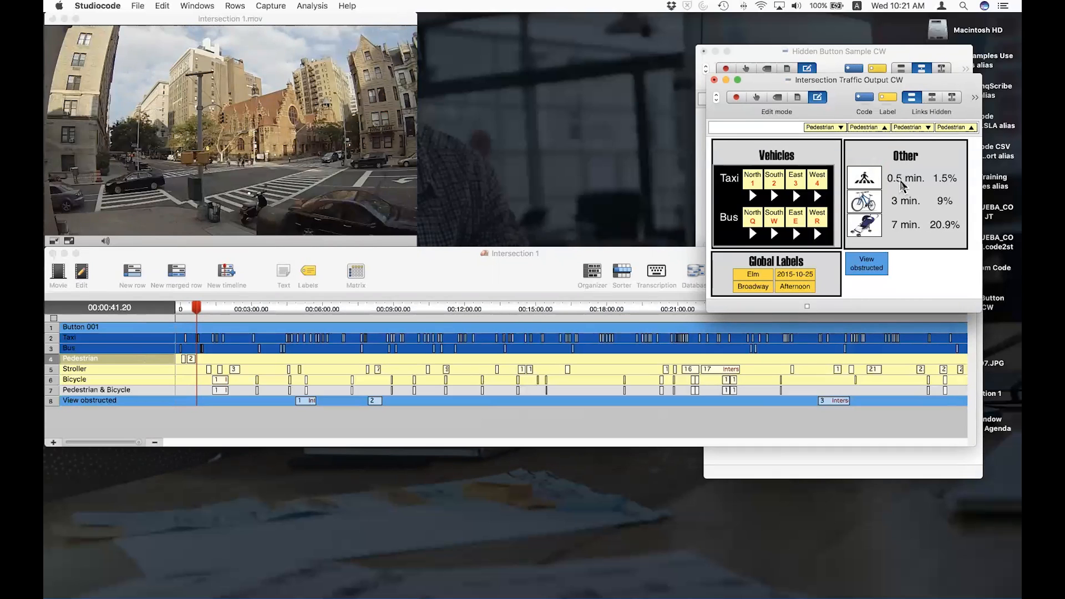
{"action": "double_click", "coordinate": [899, 179]}
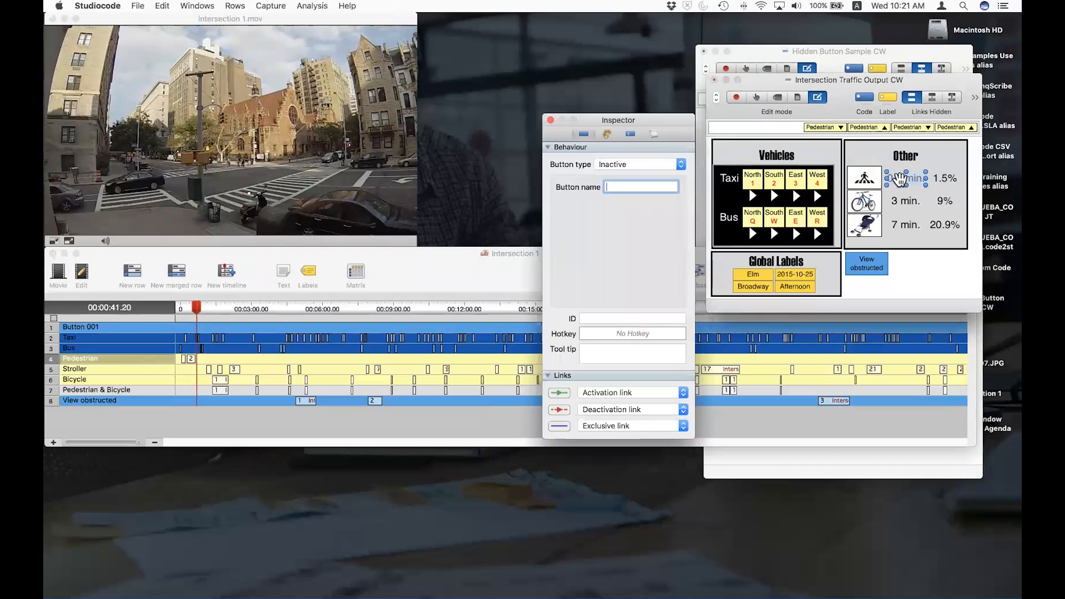
{"action": "left_click_drag", "start_coordinate": [900, 179], "coordinate": [910, 265]}
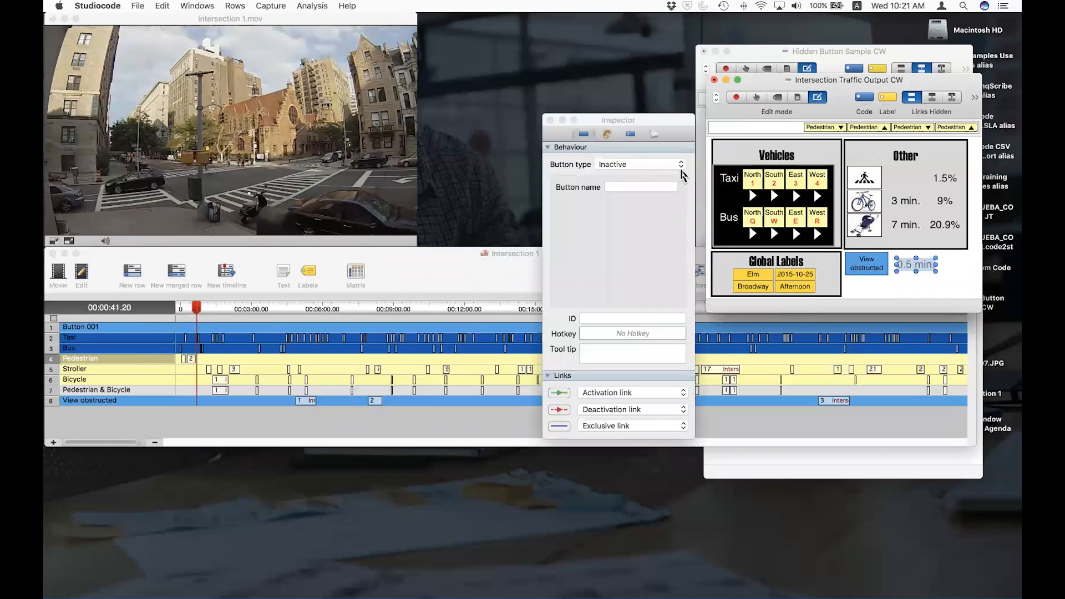
{"action": "left_click", "coordinate": [607, 134]}
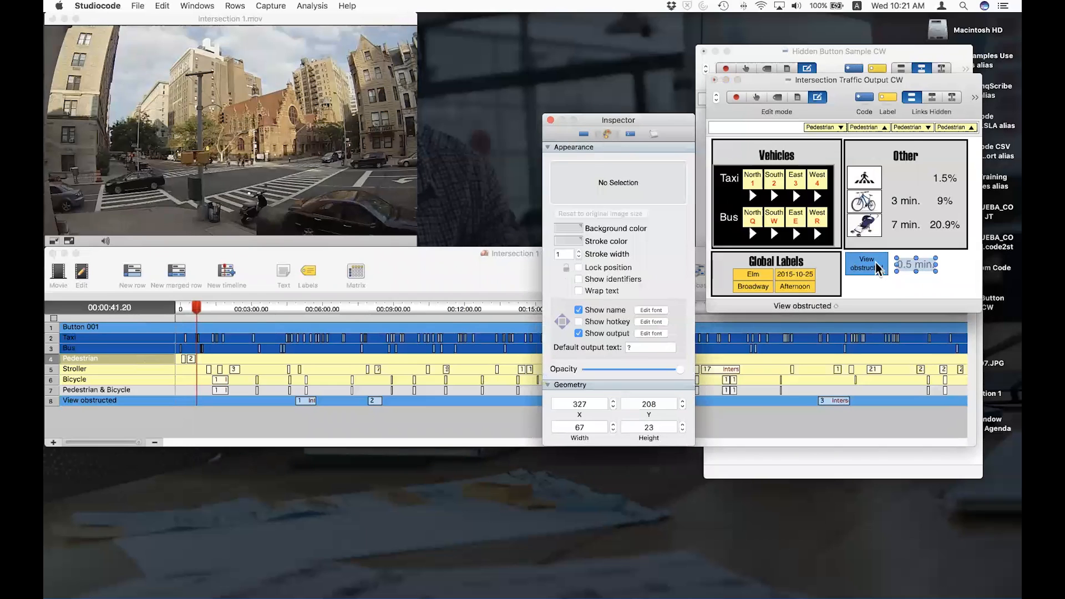
{"action": "left_click_drag", "start_coordinate": [903, 265], "coordinate": [902, 243]}
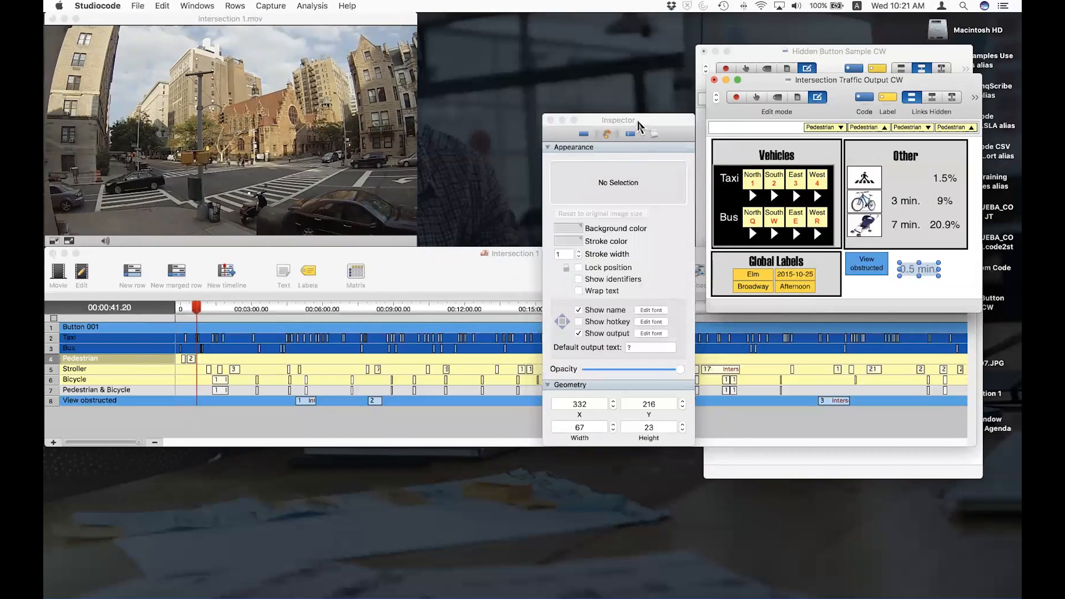
Examine the pedestrian minutes output's script, and move the output back beside the pedestrian image.
{"action": "left_click", "coordinate": [655, 134]}
{"action": "left_click", "coordinate": [655, 133]}
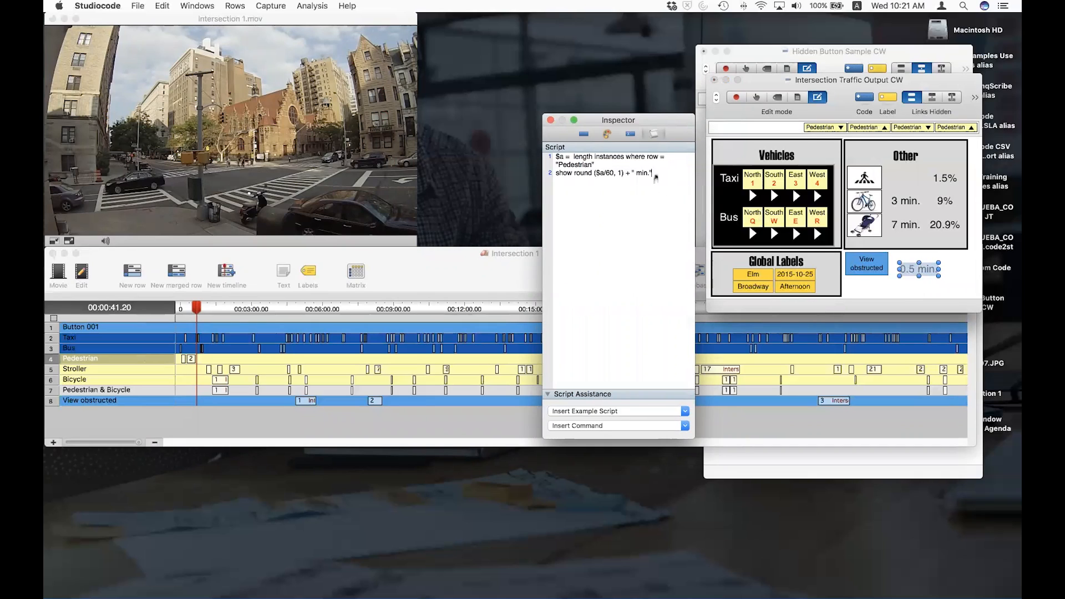
{"action": "left_click_drag", "start_coordinate": [639, 173], "coordinate": [552, 157]}
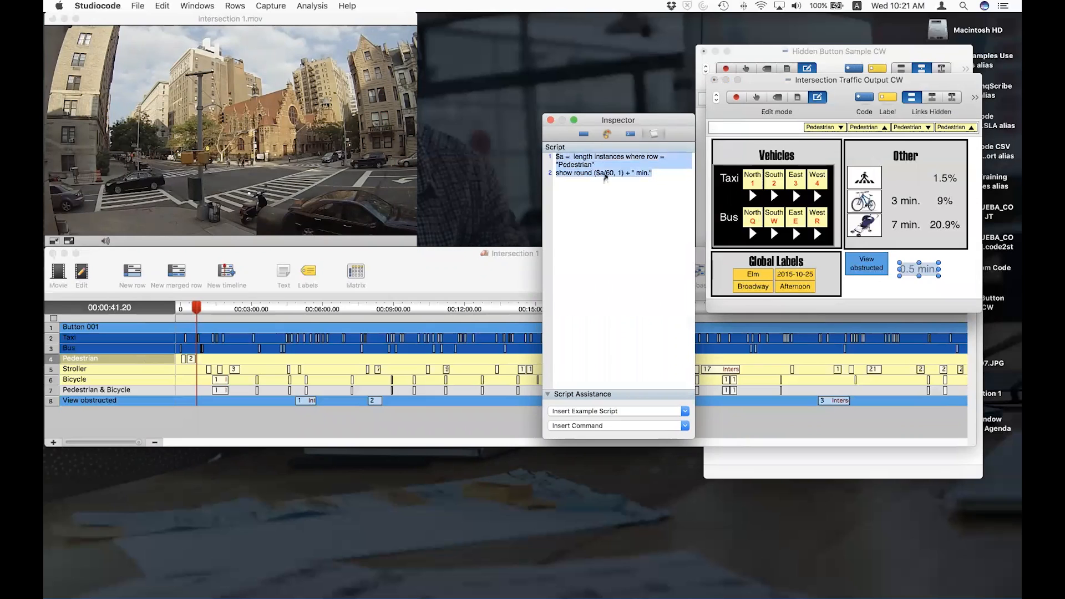
{"action": "left_click", "coordinate": [646, 193]}
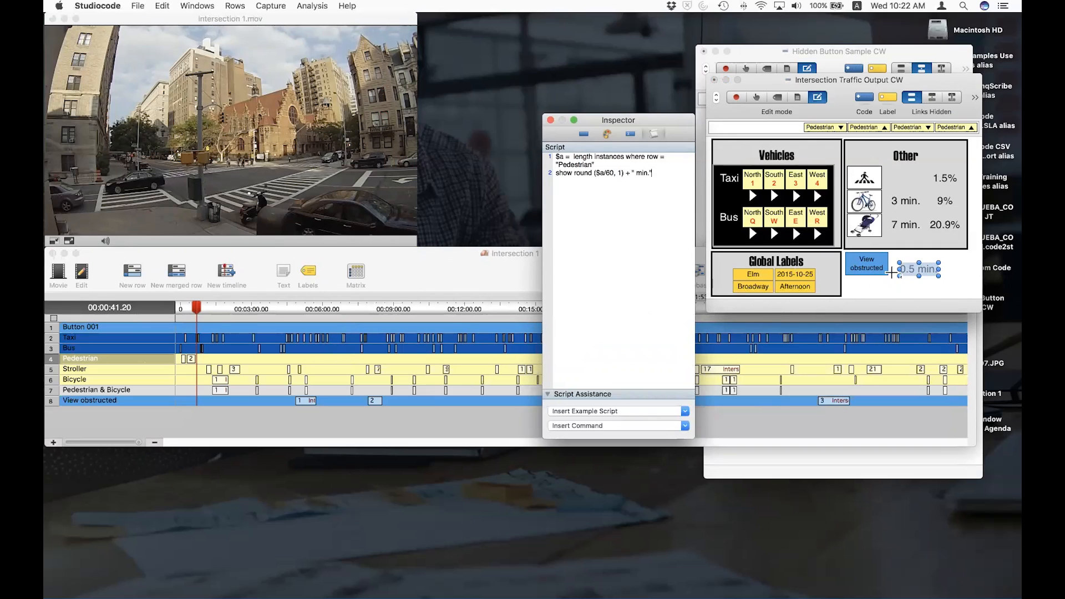
{"action": "left_click_drag", "start_coordinate": [902, 269], "coordinate": [890, 148]}
{"action": "left_click", "coordinate": [636, 225]}
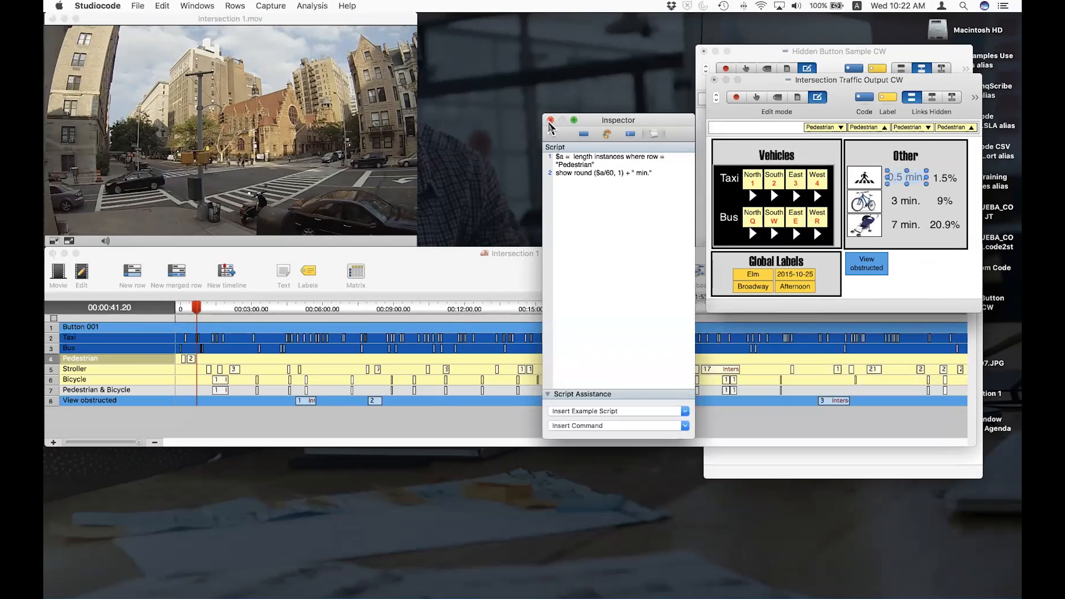
Examine the script and behaviour settings of the play button under the Taxi row's North label, and close the Inspector.
{"action": "left_click", "coordinate": [752, 196]}
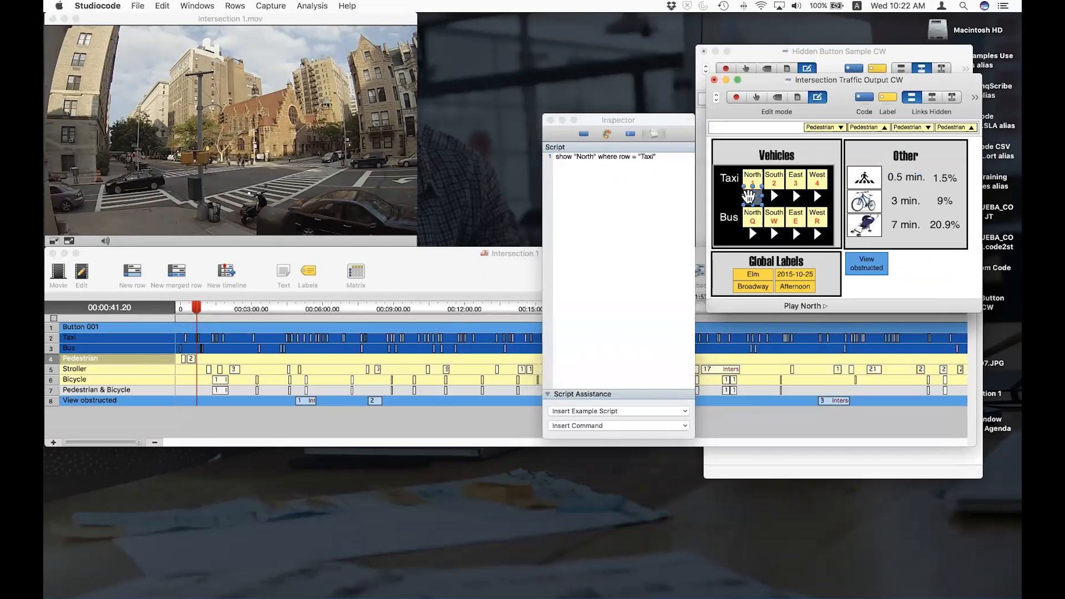
{"action": "left_click", "coordinate": [585, 135]}
{"action": "left_click", "coordinate": [585, 136]}
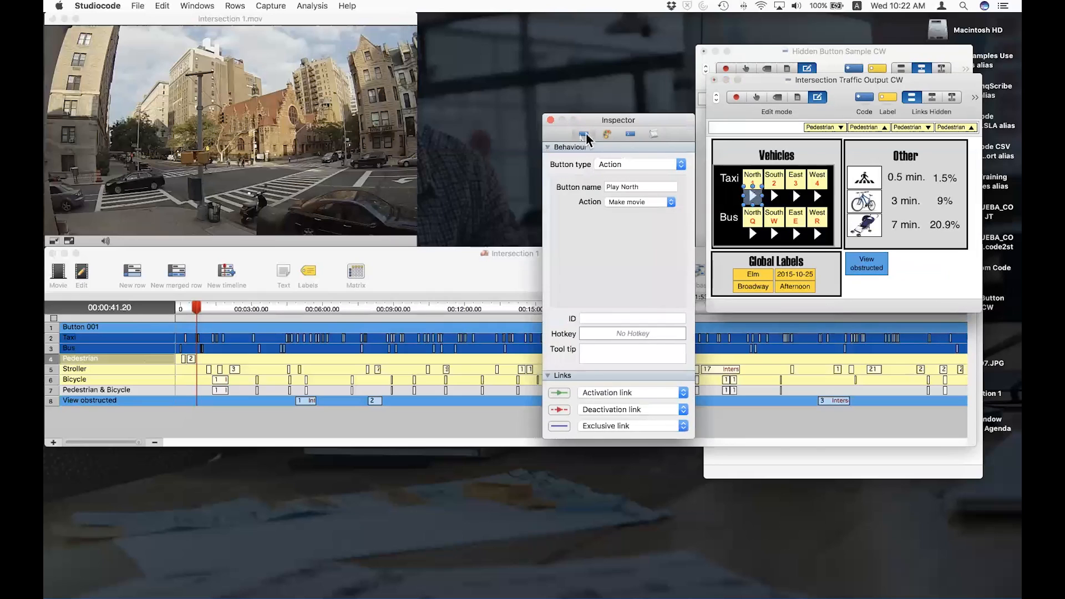
{"action": "left_click", "coordinate": [551, 120]}
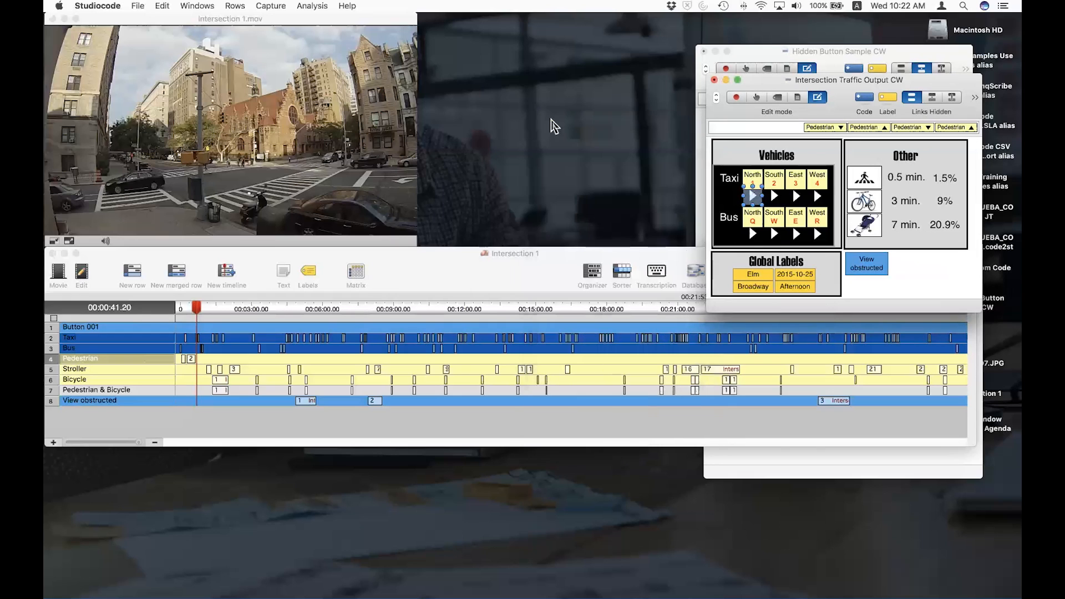
{"action": "left_click", "coordinate": [903, 285]}
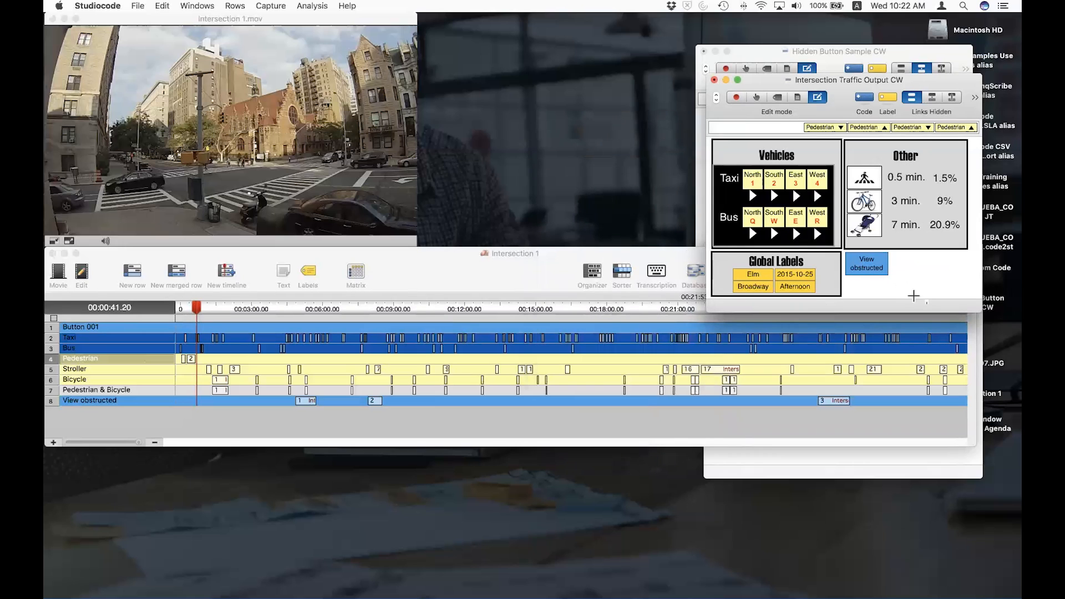
{"action": "left_click", "coordinate": [515, 279]}
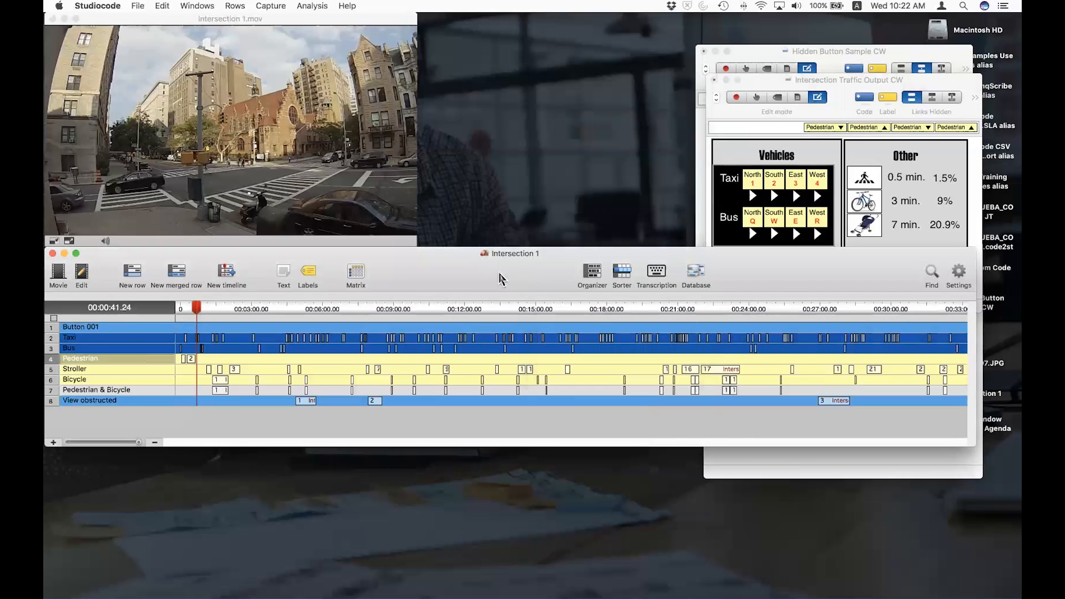
{"action": "left_click", "coordinate": [737, 186]}
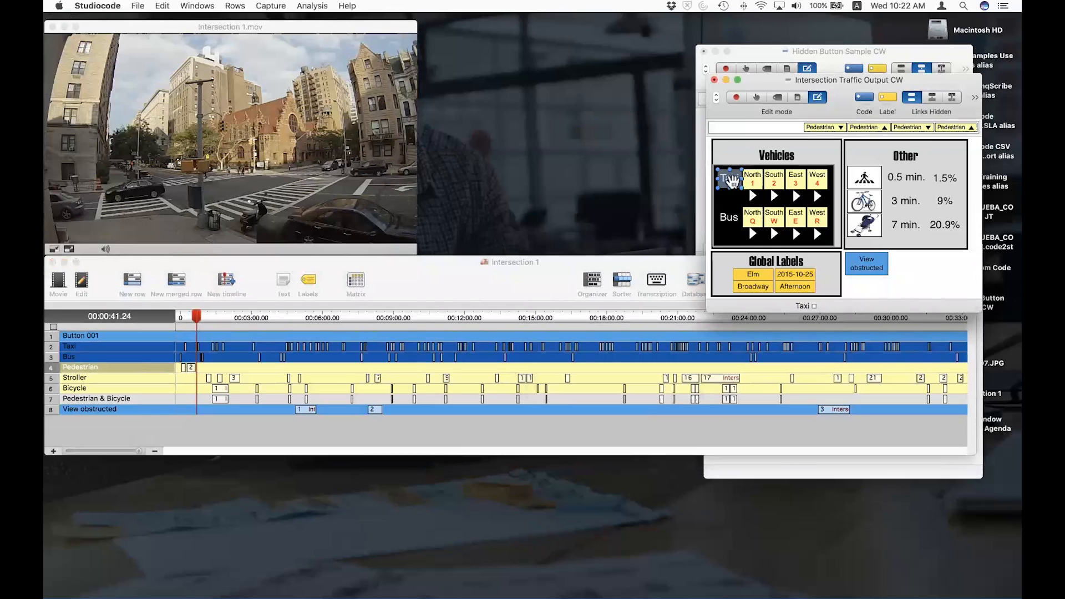
Open the Inspector for the Play North button in the Taxi row, highlight its one-line script, and close the Inspector.
{"action": "left_click", "coordinate": [752, 197]}
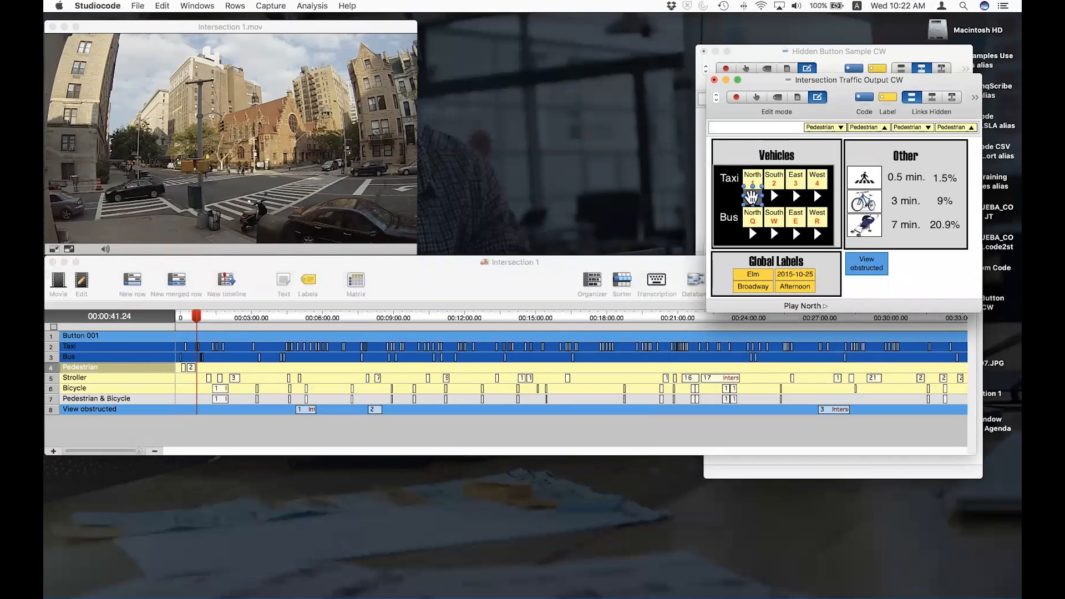
{"action": "double_click", "coordinate": [755, 196]}
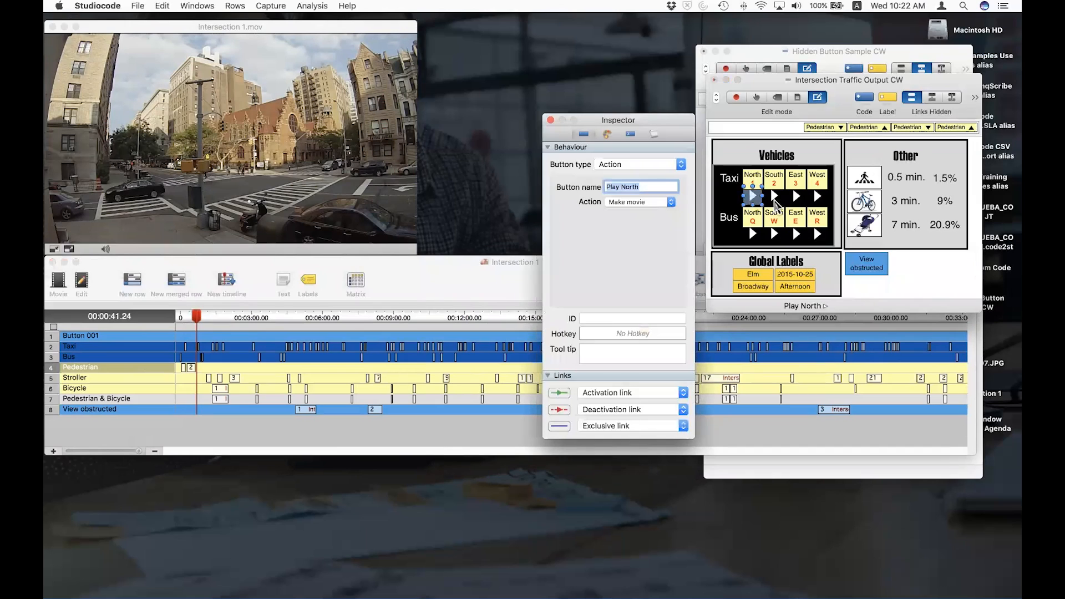
{"action": "left_click", "coordinate": [654, 135]}
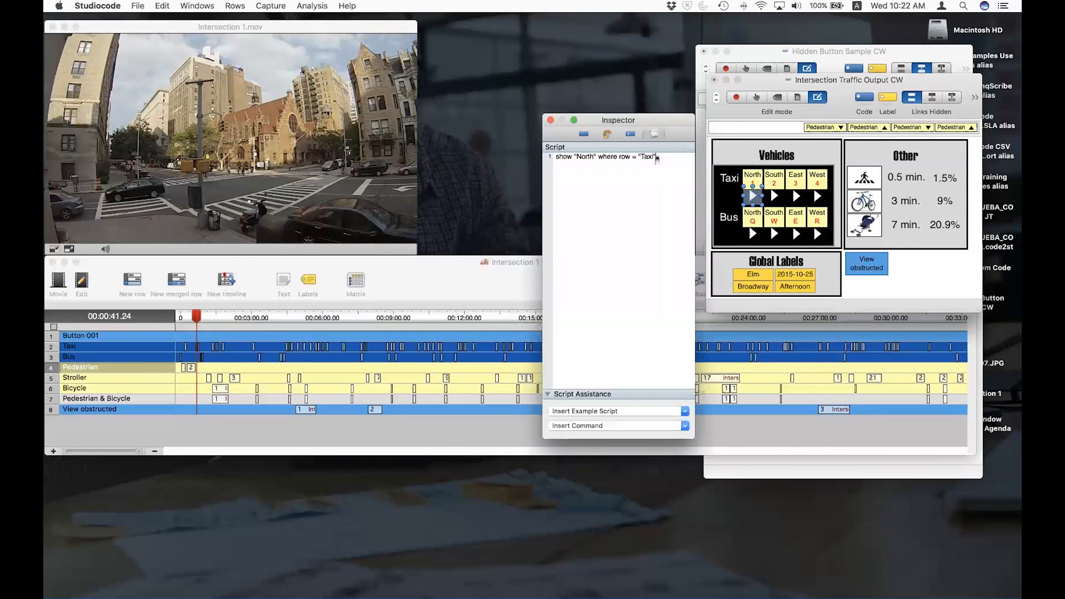
{"action": "left_click_drag", "start_coordinate": [656, 158], "coordinate": [553, 159]}
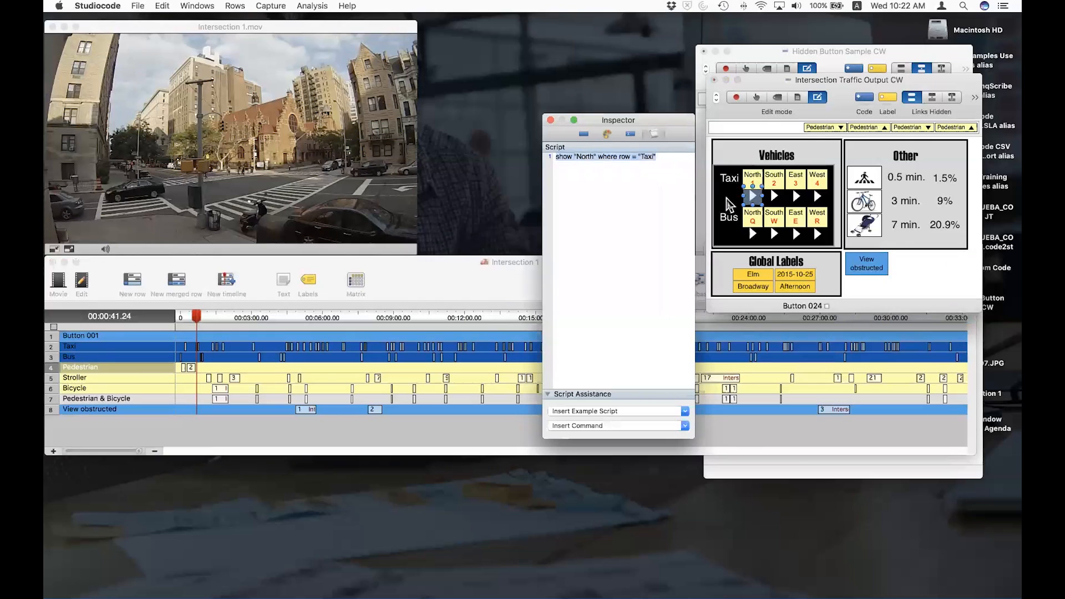
{"action": "left_click", "coordinate": [550, 120]}
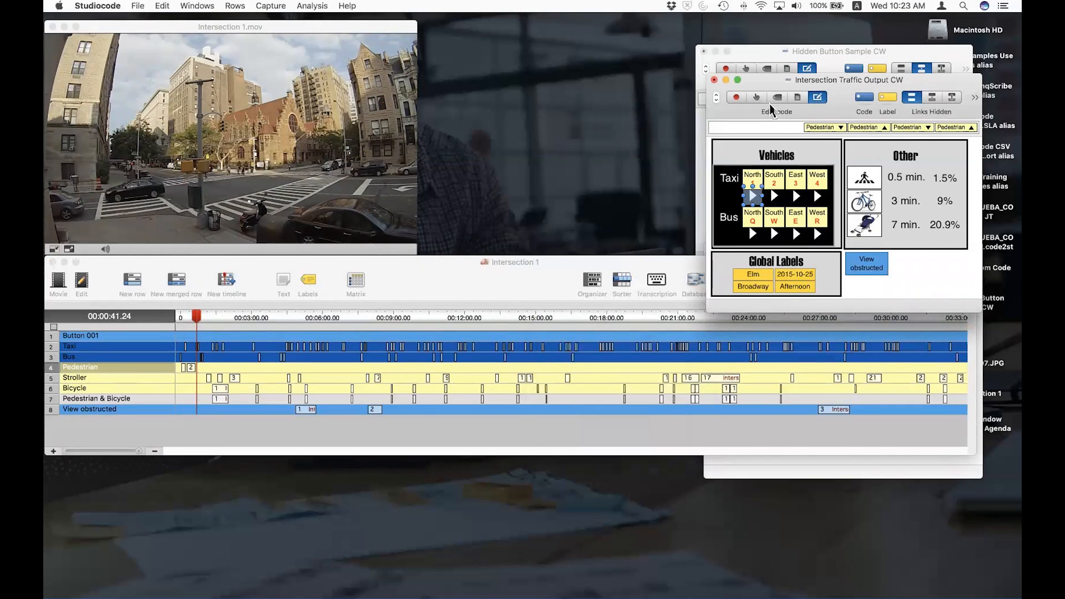
In report mode, generate the Taxi North movie with its play button, move the movie window clear, and close it after viewing.
{"action": "left_click", "coordinate": [798, 98]}
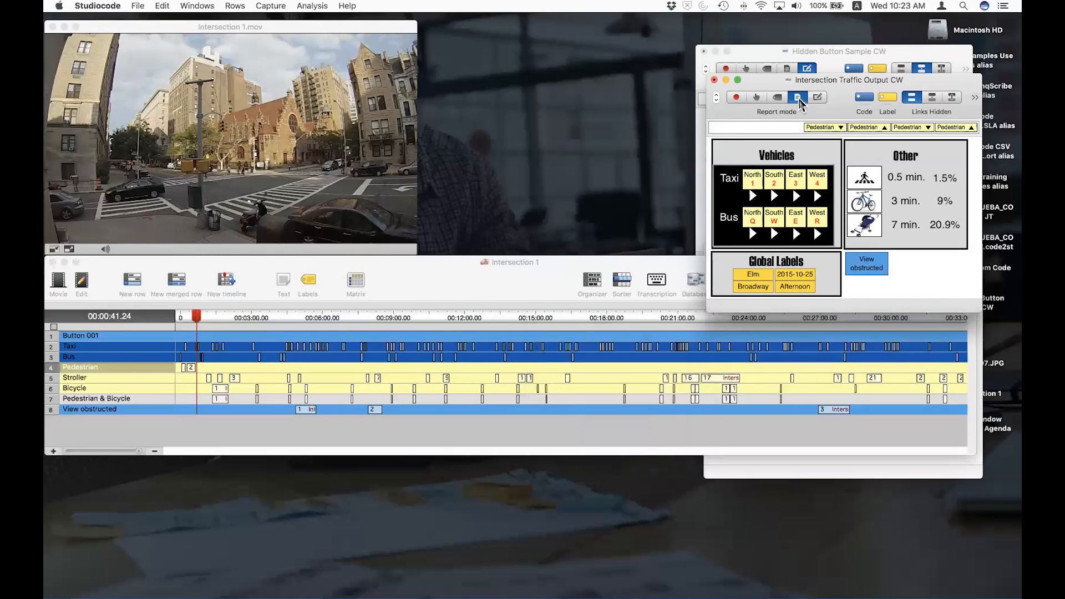
{"action": "left_click", "coordinate": [755, 197]}
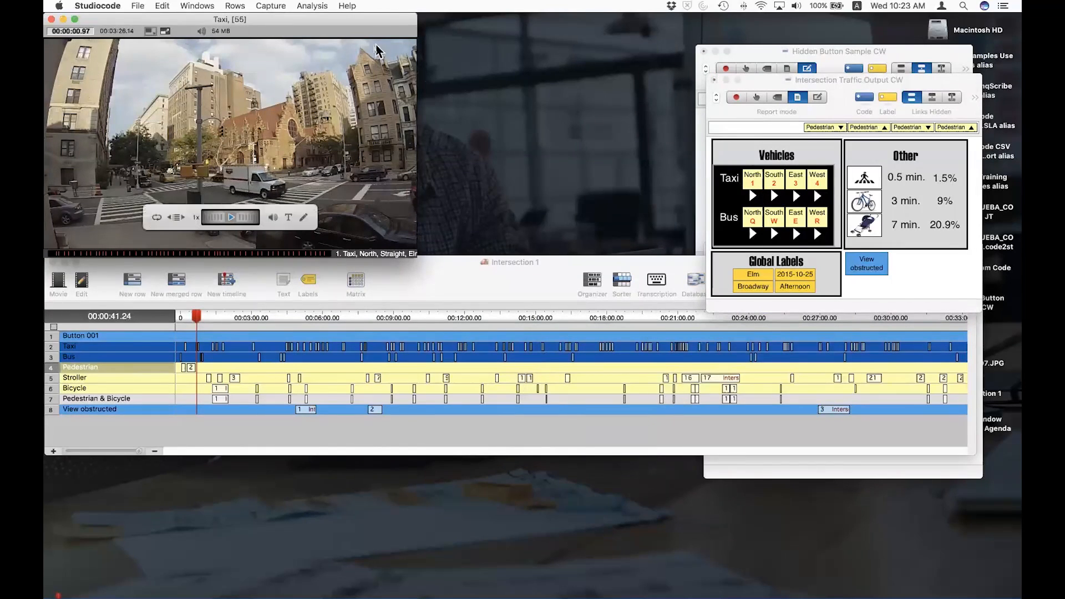
{"action": "left_click_drag", "start_coordinate": [349, 28], "coordinate": [579, 80]}
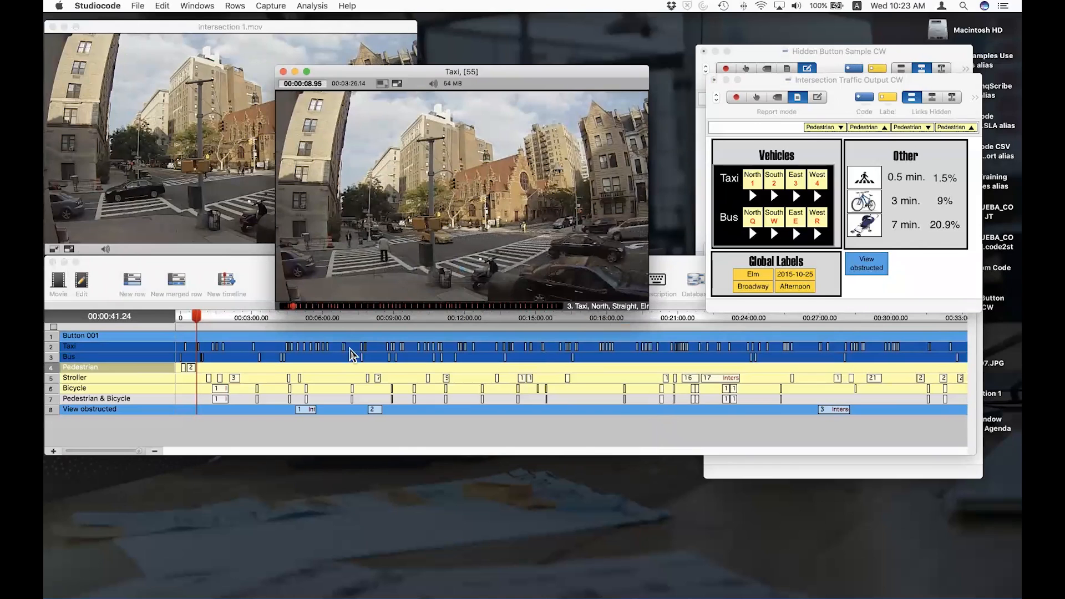
{"action": "left_click", "coordinate": [283, 72]}
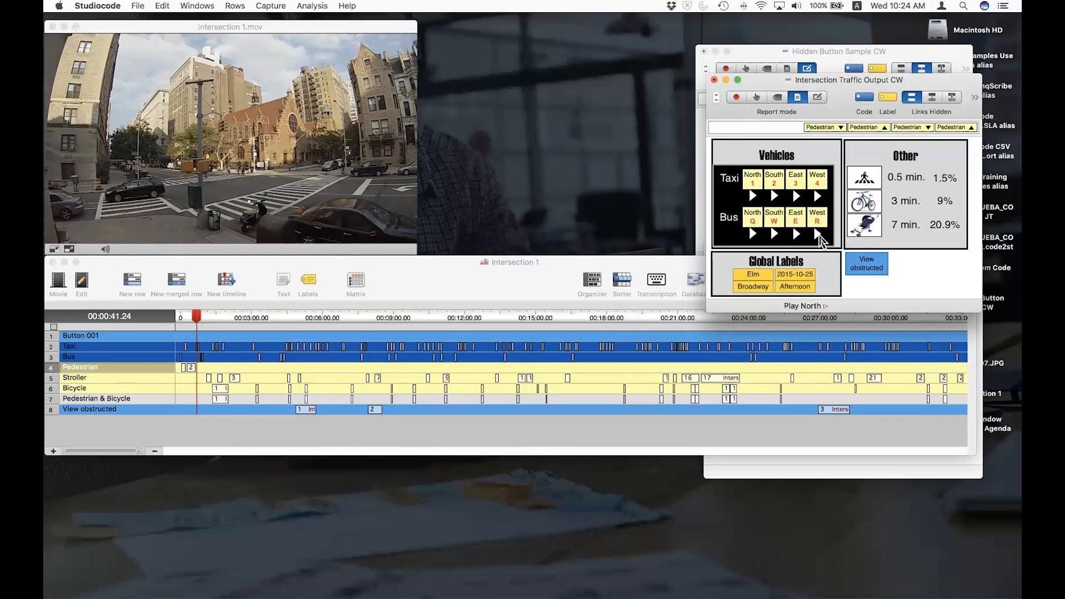
Bring the Hidden Button Sample CW window forward and examine the behaviour settings of its Label A and Code 001 buttons.
{"action": "left_click", "coordinate": [829, 65]}
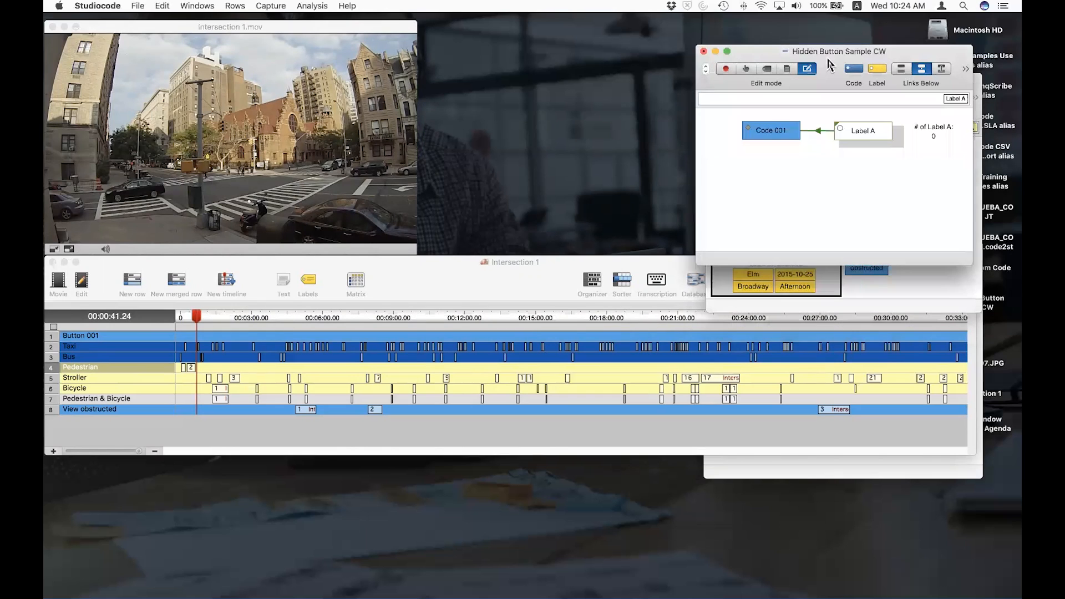
{"action": "left_click", "coordinate": [908, 315]}
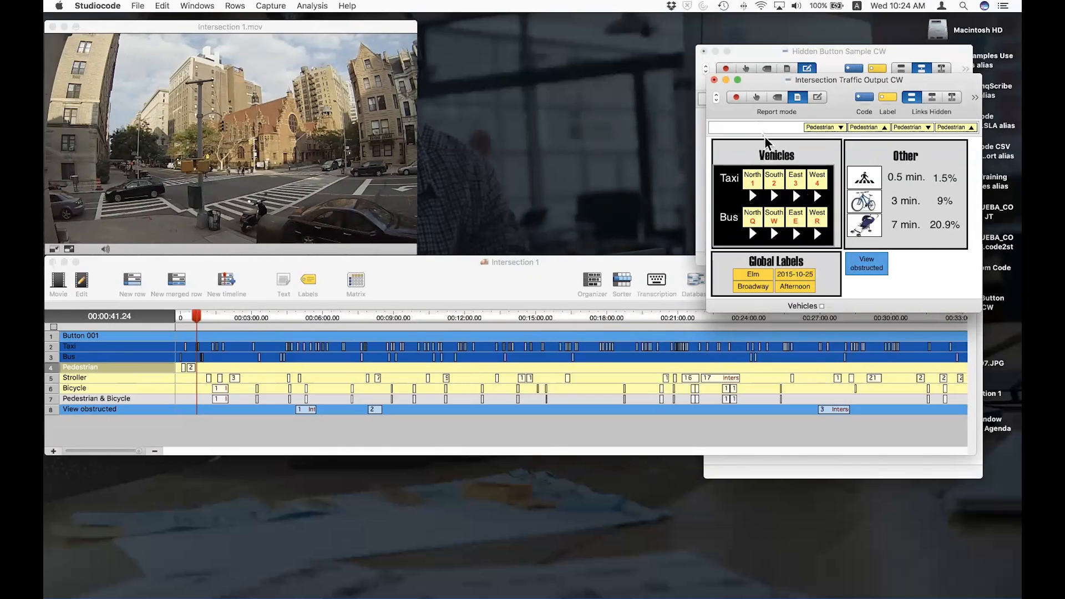
{"action": "left_click", "coordinate": [809, 54]}
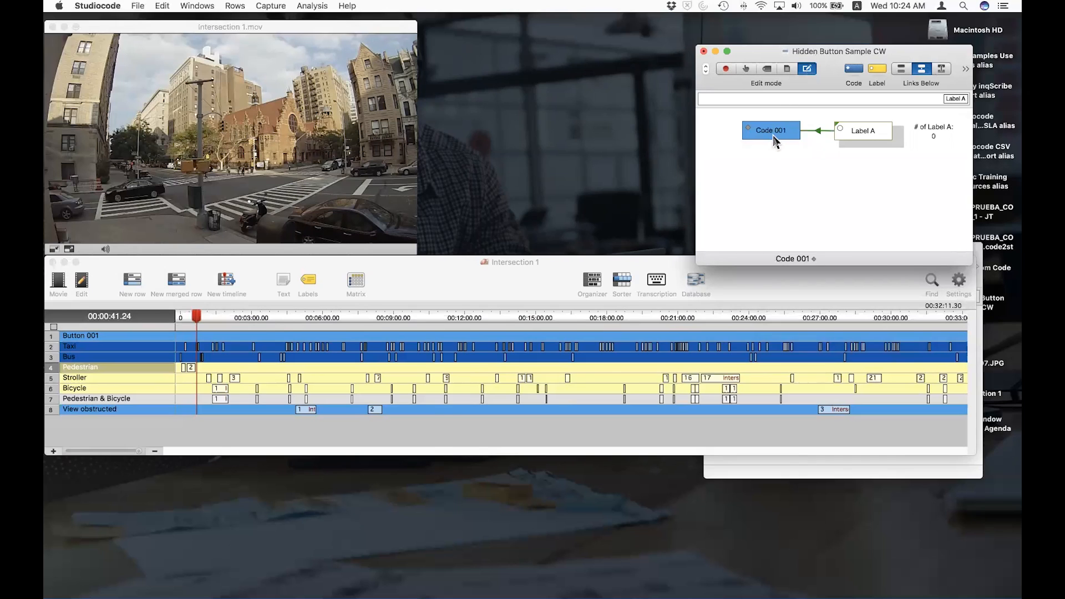
{"action": "double_click", "coordinate": [868, 134]}
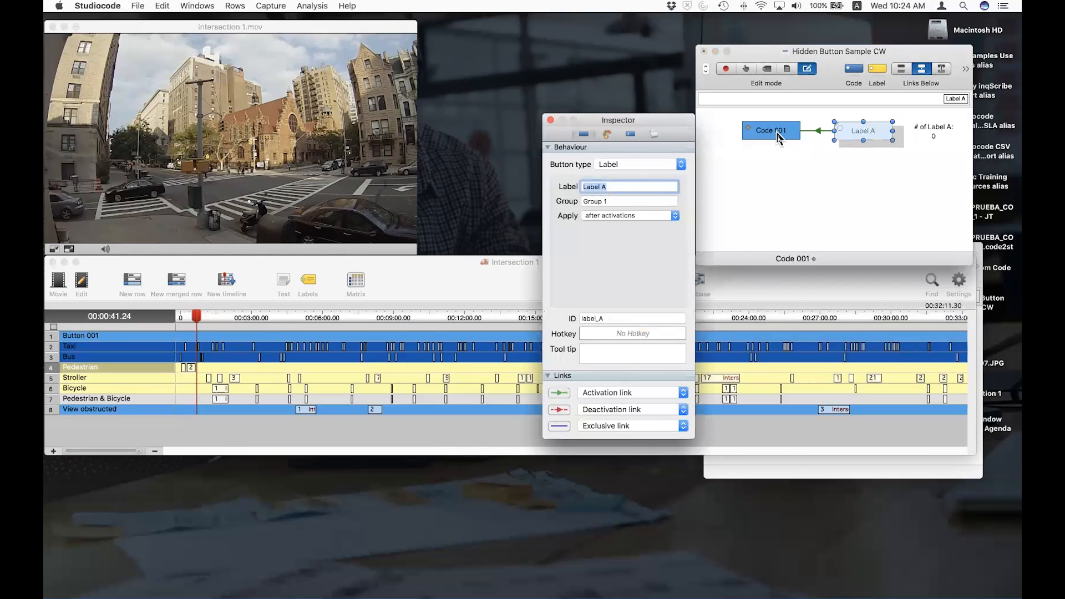
{"action": "left_click", "coordinate": [779, 137]}
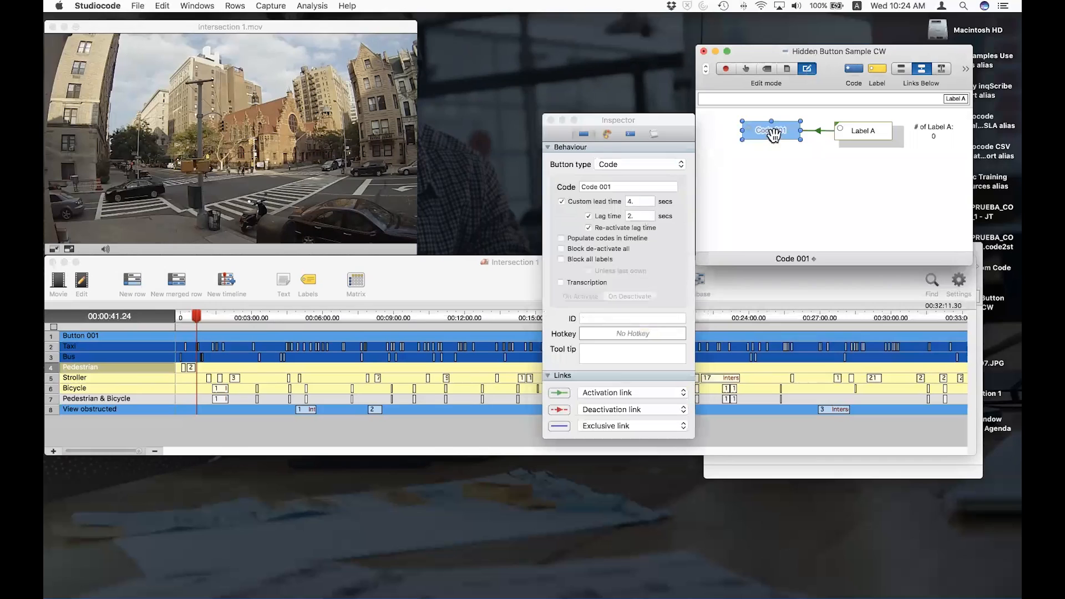
{"action": "left_click", "coordinate": [850, 139]}
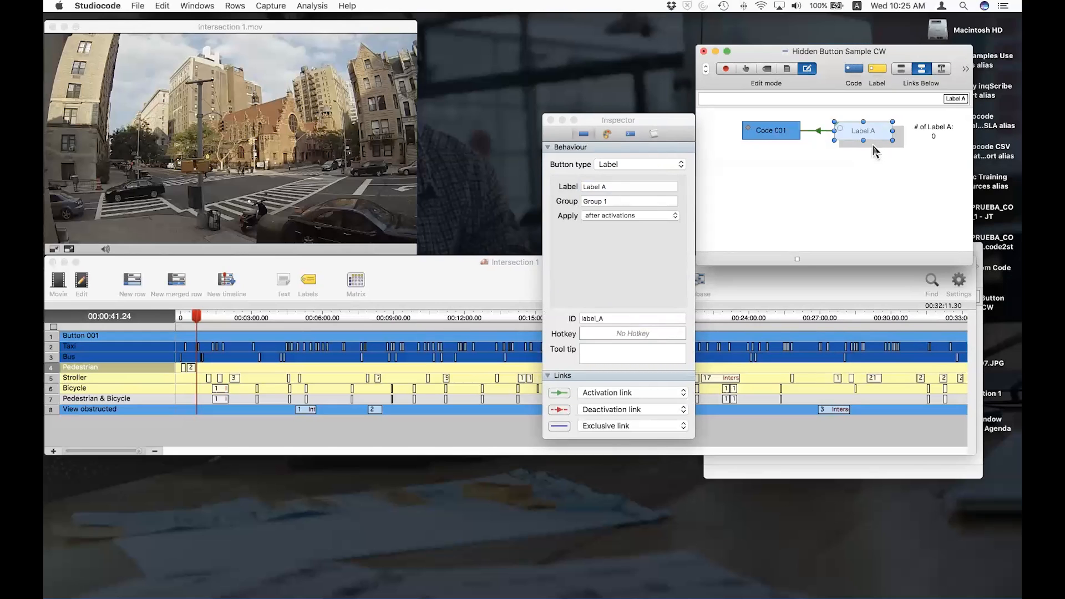
Shift the inactive shadow button behind Label A slightly downward and display its appearance settings.
{"action": "left_click", "coordinate": [873, 145]}
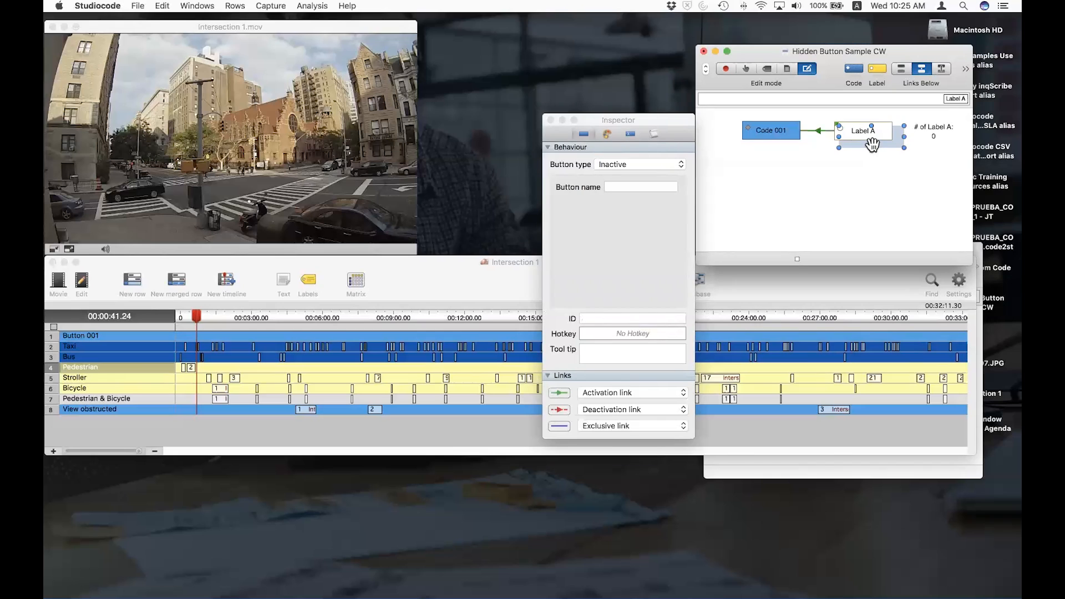
{"action": "mouse_move", "coordinate": [873, 145]}
{"action": "left_mouse_down"}
{"action": "mouse_move", "coordinate": [872, 159]}
{"action": "mouse_move", "coordinate": [872, 148]}
{"action": "left_mouse_up"}
{"action": "left_click", "coordinate": [606, 140]}
{"action": "left_click", "coordinate": [607, 140]}
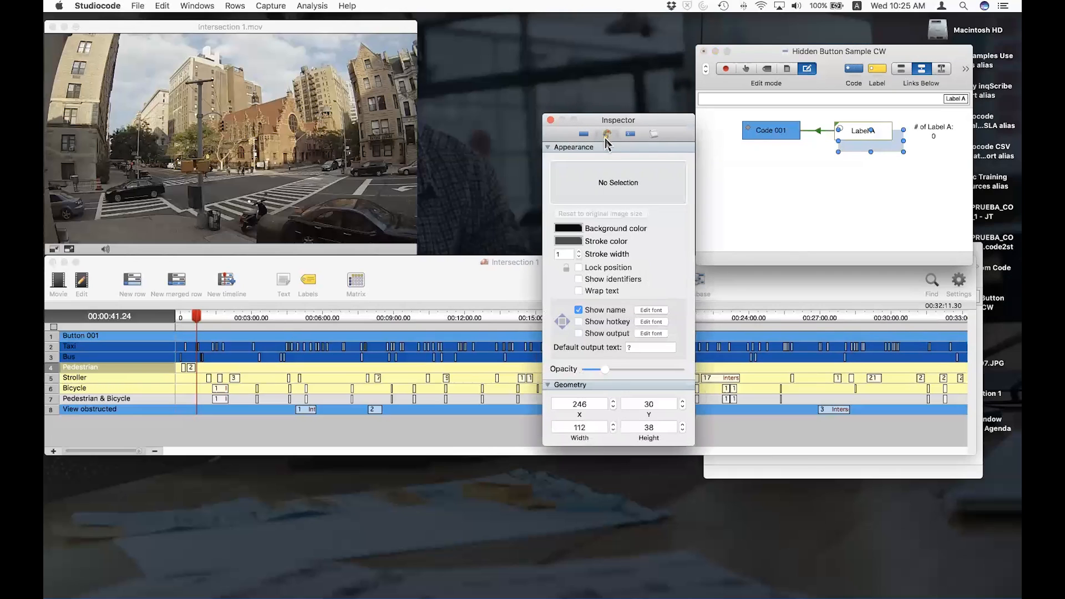
{"action": "left_click_drag", "start_coordinate": [634, 124], "coordinate": [634, 106]}
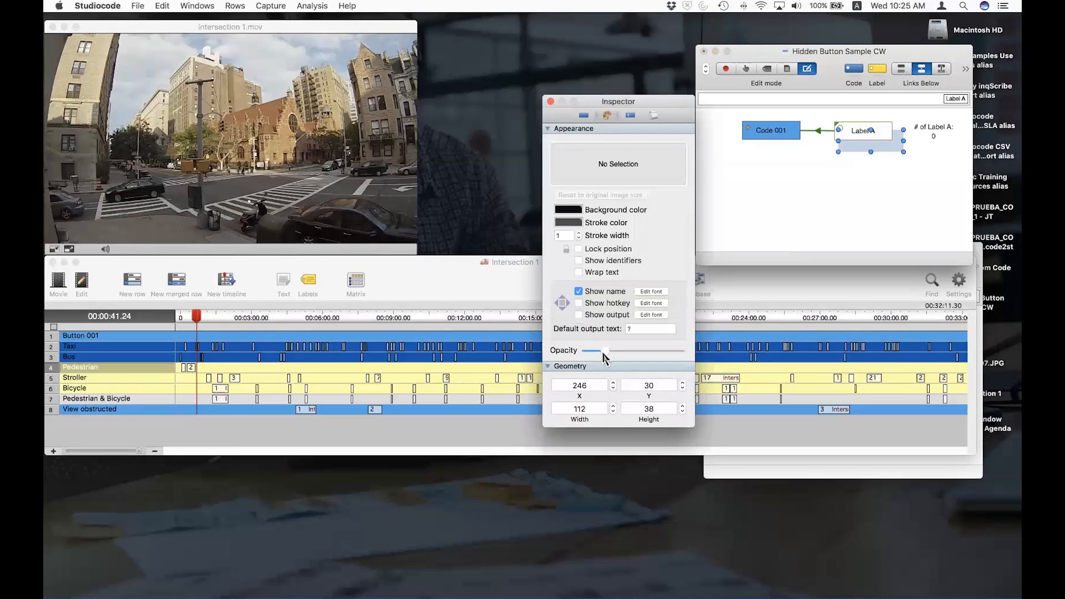
Try a nearly full opacity on the shadow button behind Label A, and lower it back to a faint level.
{"action": "left_click_drag", "start_coordinate": [605, 352], "coordinate": [678, 360]}
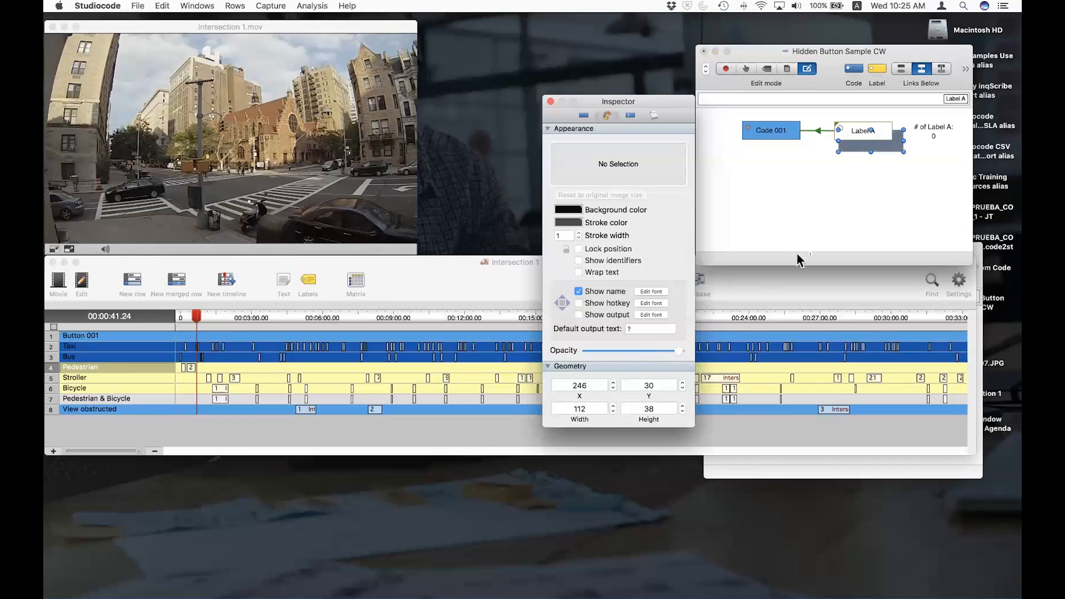
{"action": "left_click", "coordinate": [838, 215]}
{"action": "left_click", "coordinate": [876, 157]}
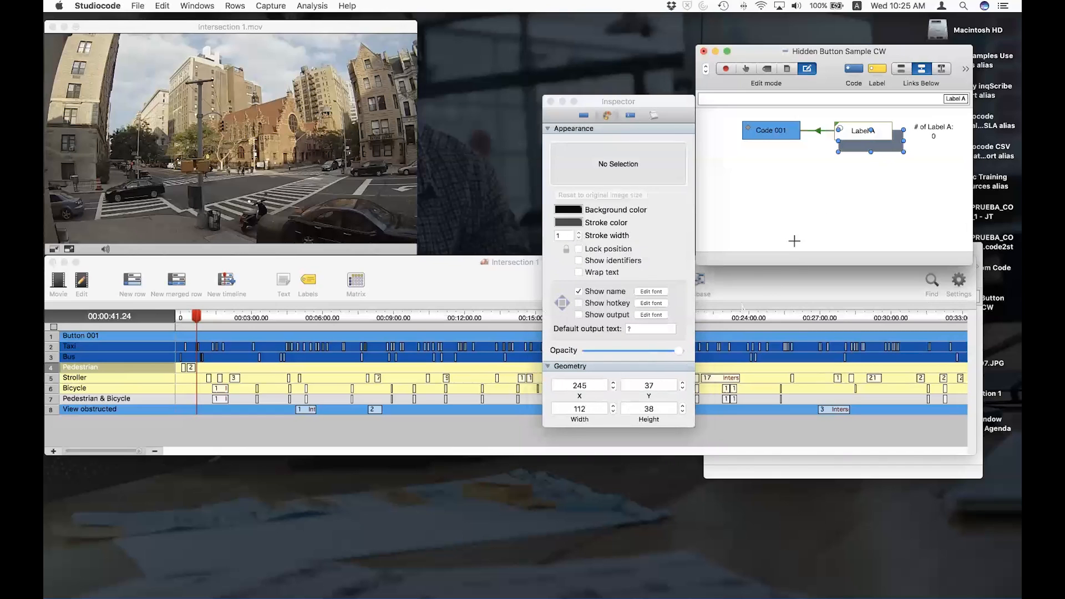
{"action": "left_click_drag", "start_coordinate": [682, 358], "coordinate": [606, 356]}
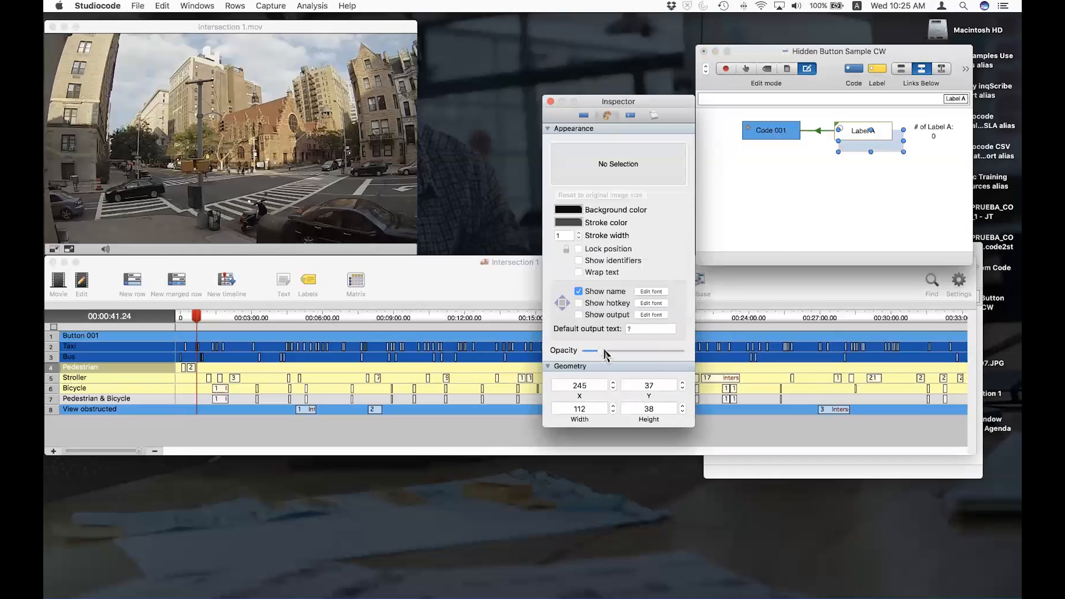
Move the shadow button up so only a thin edge shows beneath Label A, and close the Inspector.
{"action": "left_click", "coordinate": [891, 169]}
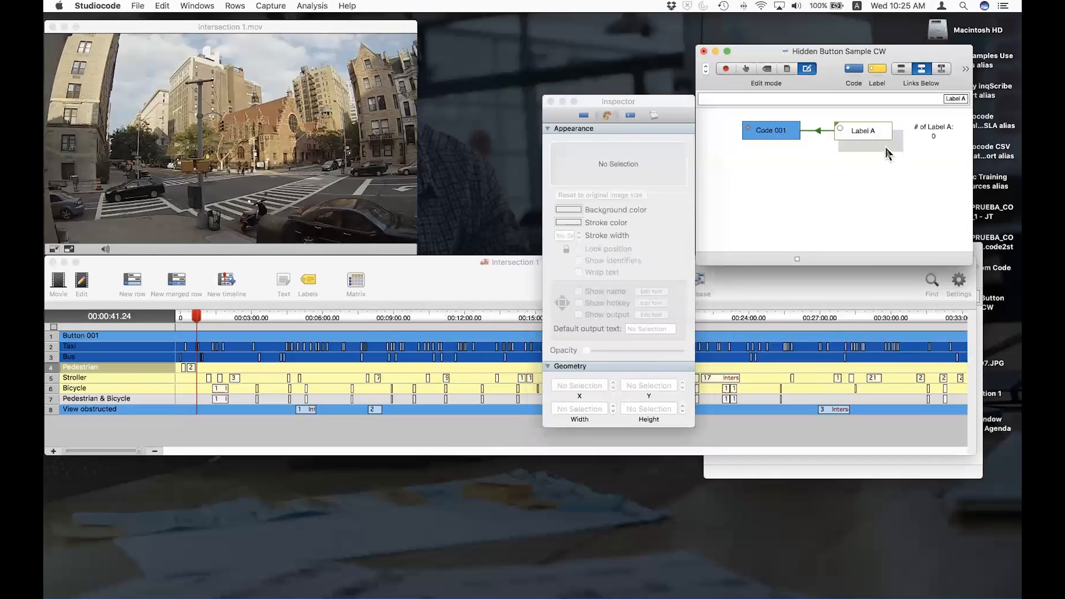
{"action": "left_click_drag", "start_coordinate": [886, 154], "coordinate": [884, 147]}
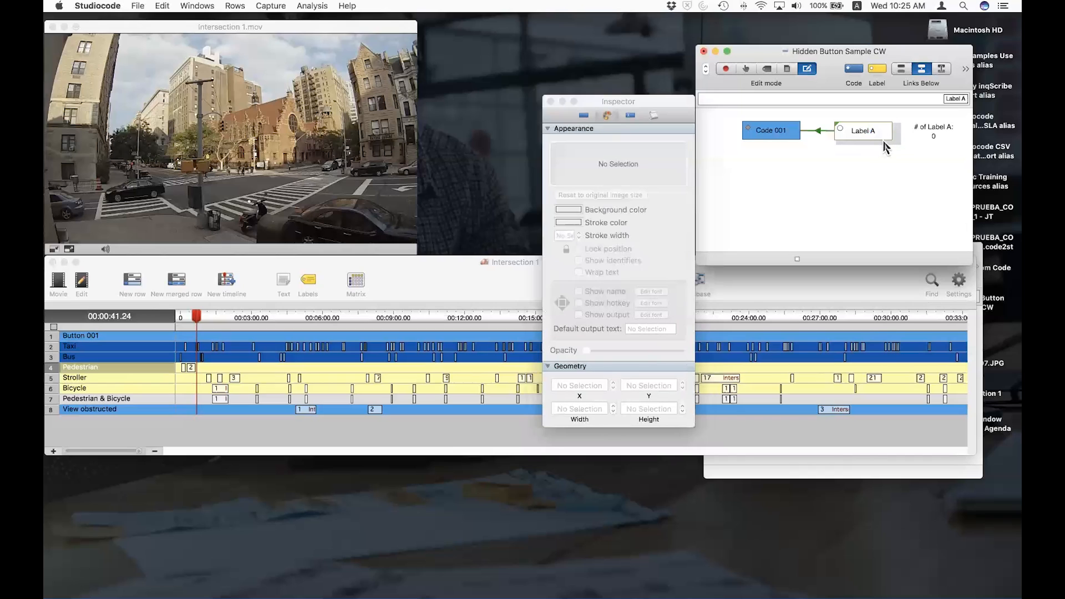
{"action": "left_click", "coordinate": [550, 101]}
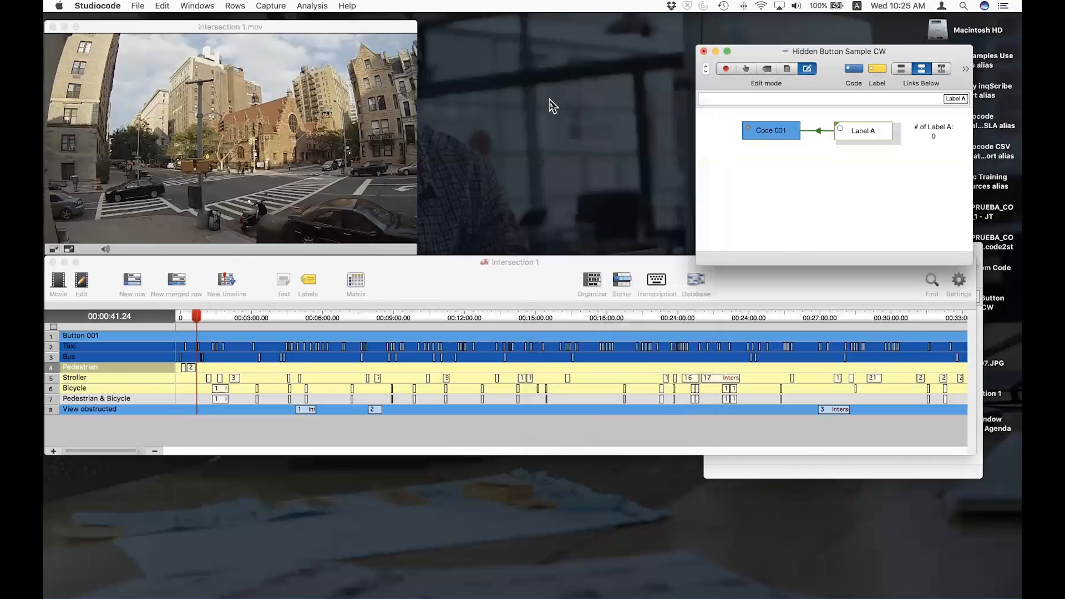
Record a Code 001 instance through Label A in code mode, and in edit mode centre the shadow button behind Label A as a border.
{"action": "left_click", "coordinate": [749, 70]}
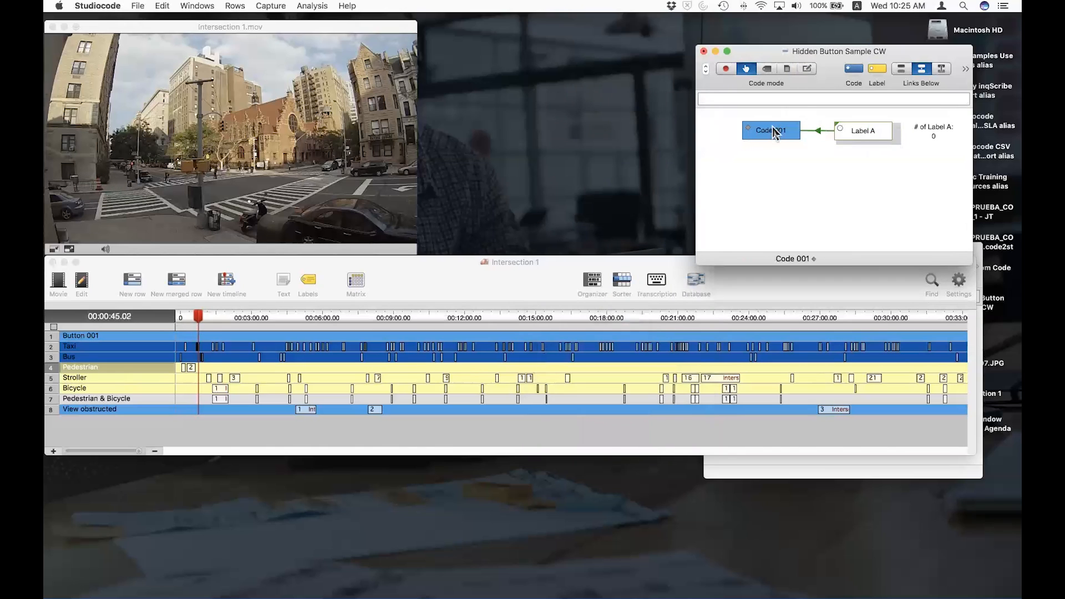
{"action": "left_click", "coordinate": [870, 137]}
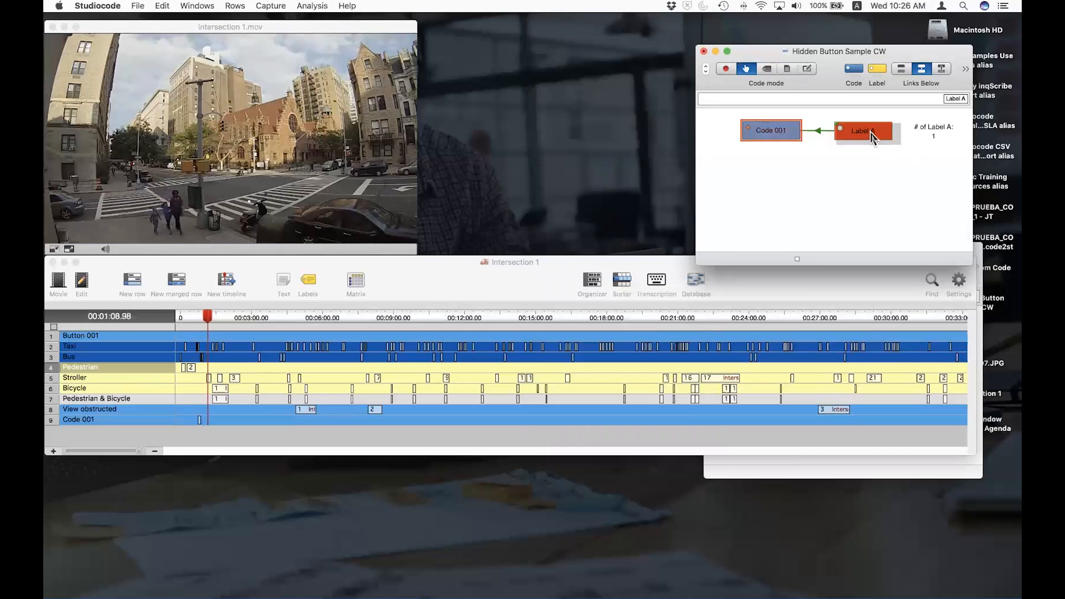
{"action": "left_click", "coordinate": [810, 70]}
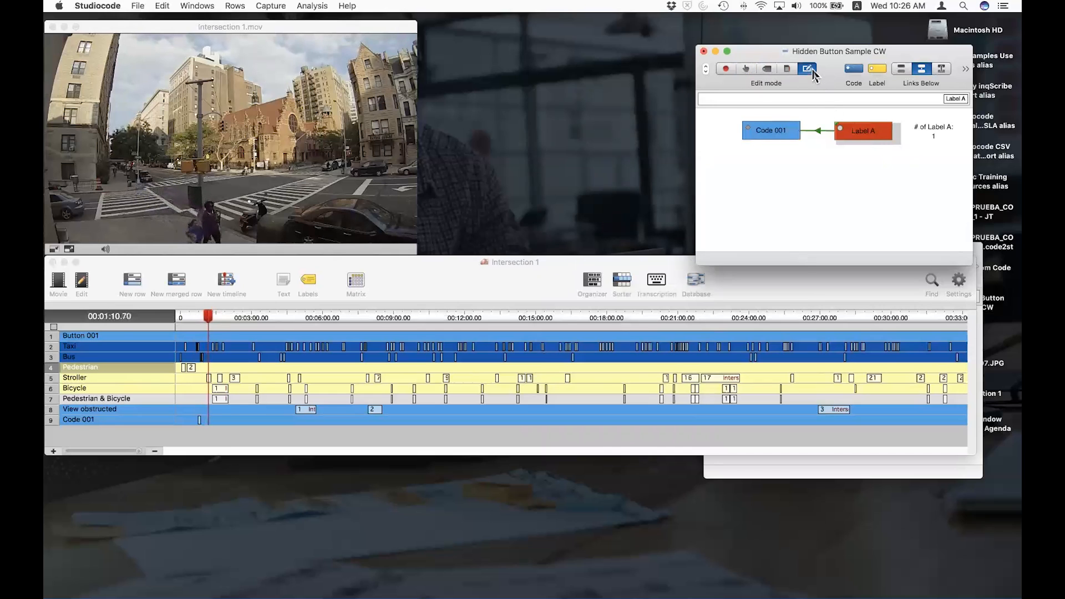
{"action": "left_click_drag", "start_coordinate": [860, 137], "coordinate": [855, 136]}
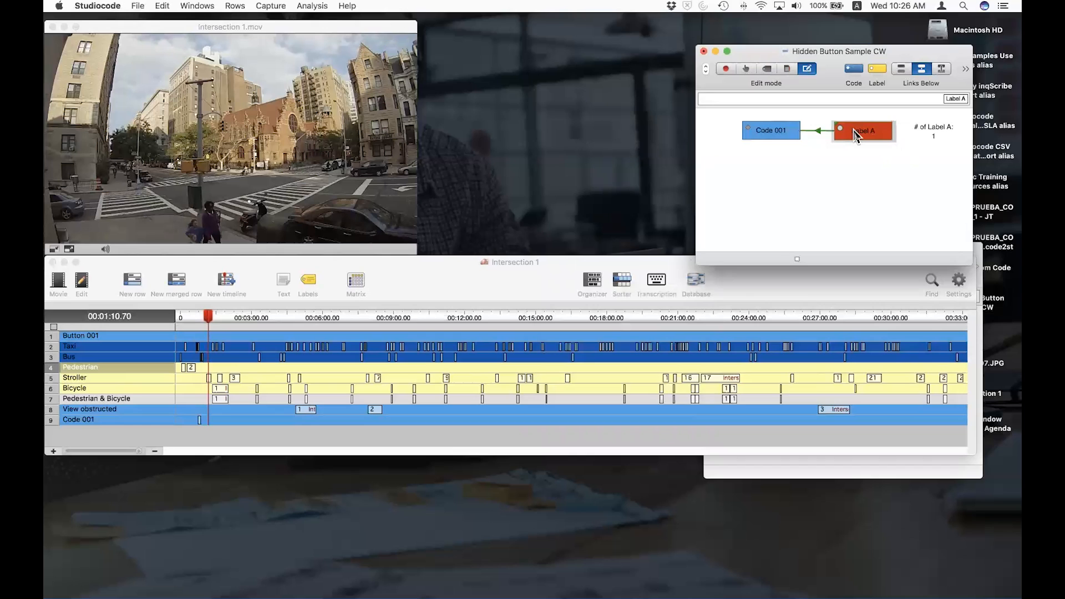
Delete the instance in the Code 001 timeline row, and record a new one in code mode by activating Label A.
{"action": "left_click", "coordinate": [157, 423]}
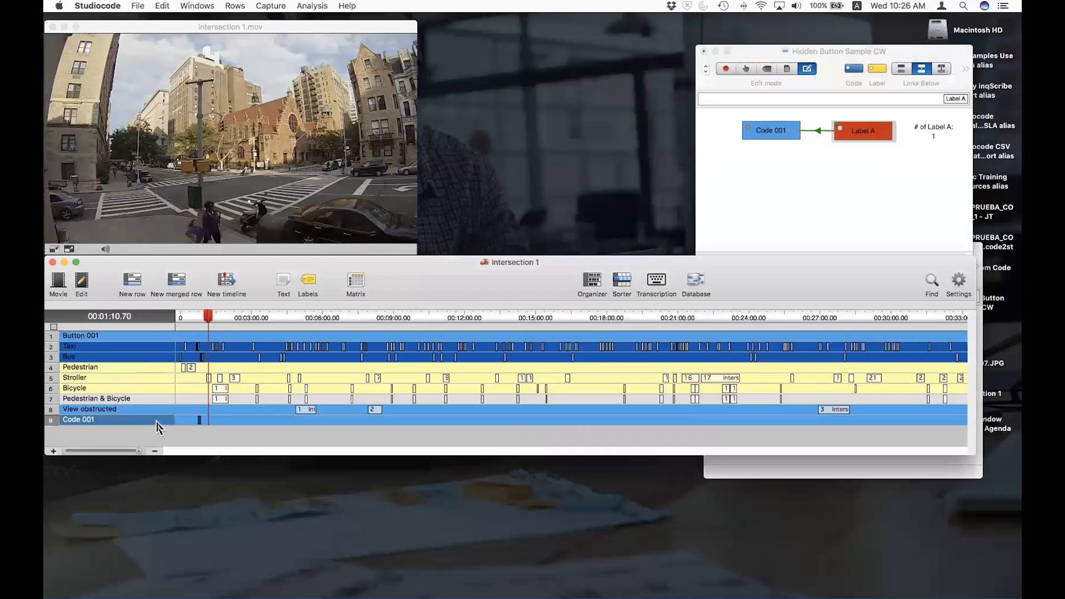
{"action": "key", "text": "Delete"}
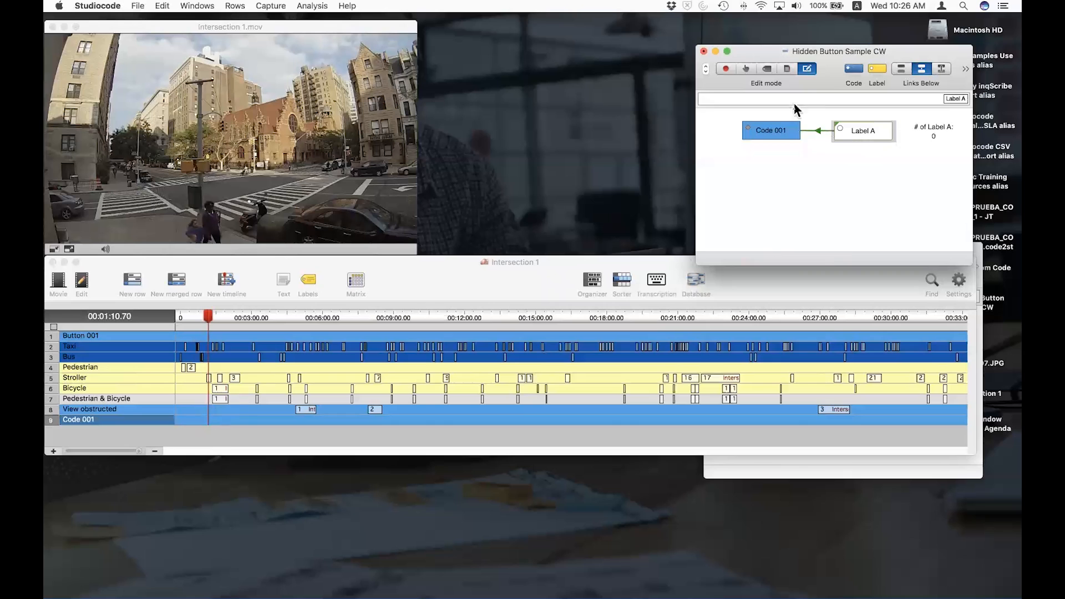
{"action": "left_click", "coordinate": [746, 69]}
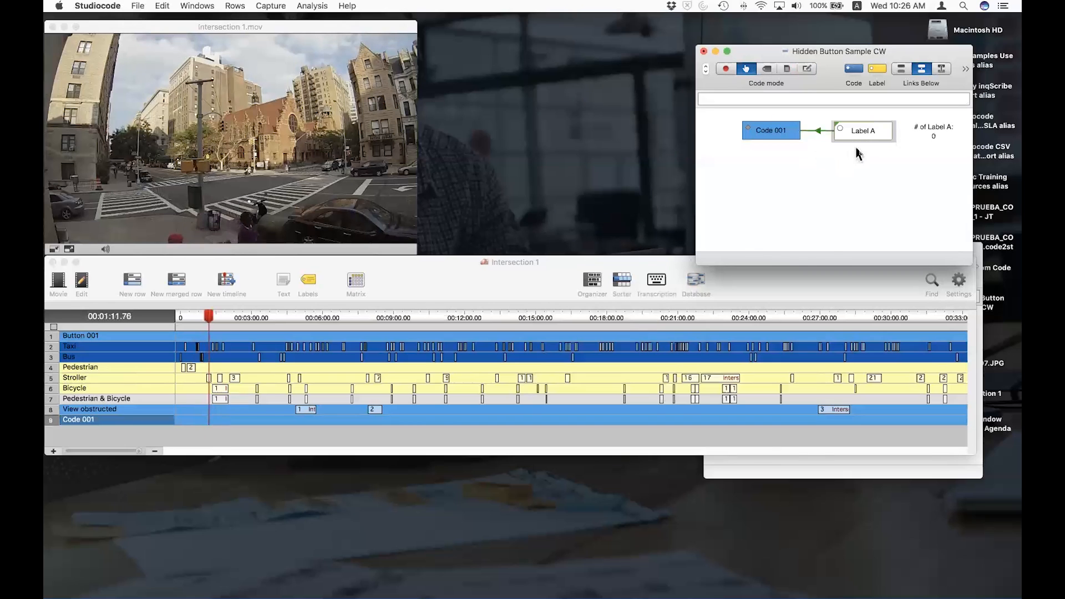
{"action": "left_click", "coordinate": [870, 139]}
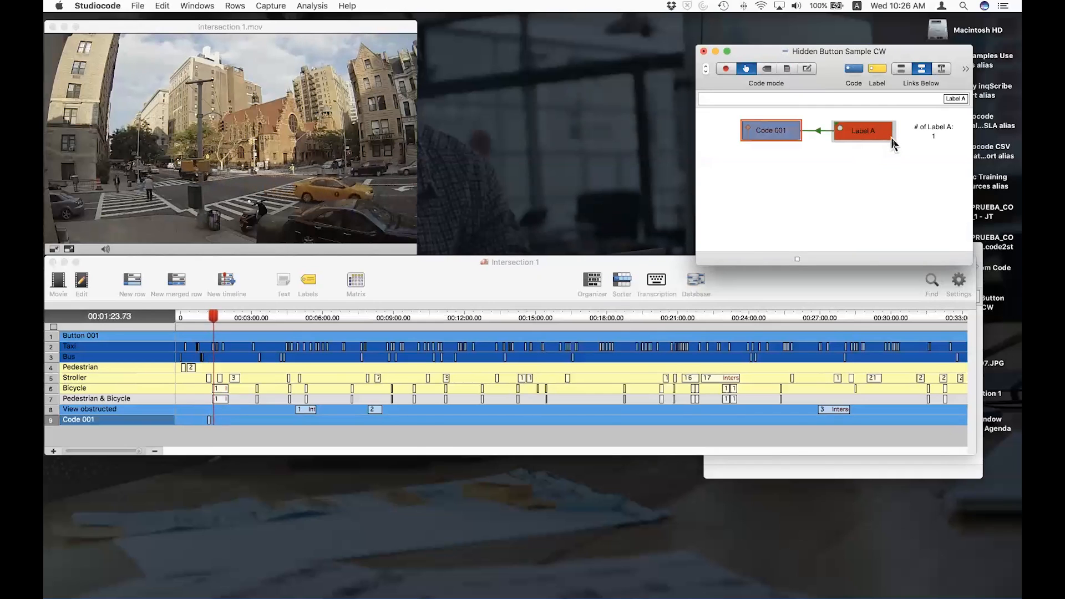
In edit mode, offset the shadow button down and to the right of Label A, and delete the instance in the Code 001 timeline row.
{"action": "left_click", "coordinate": [808, 70]}
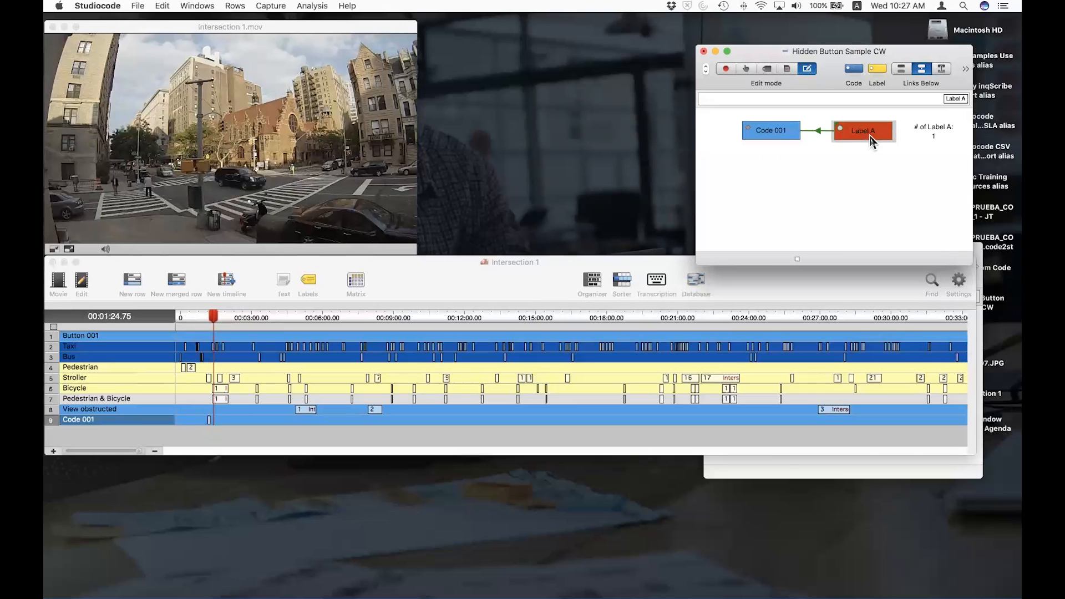
{"action": "left_click_drag", "start_coordinate": [872, 142], "coordinate": [879, 145]}
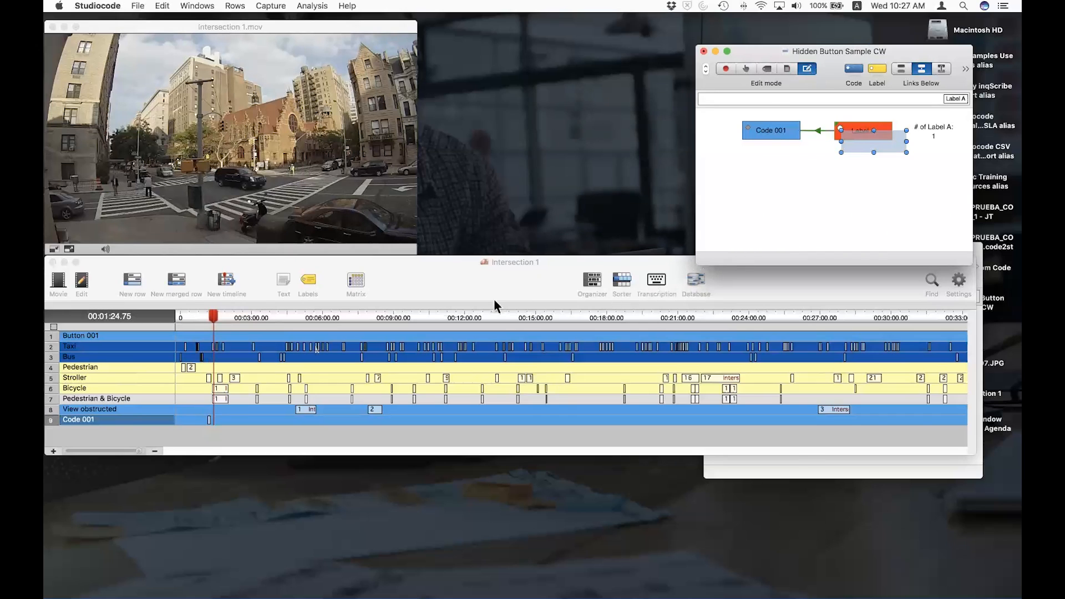
{"action": "left_click", "coordinate": [171, 426]}
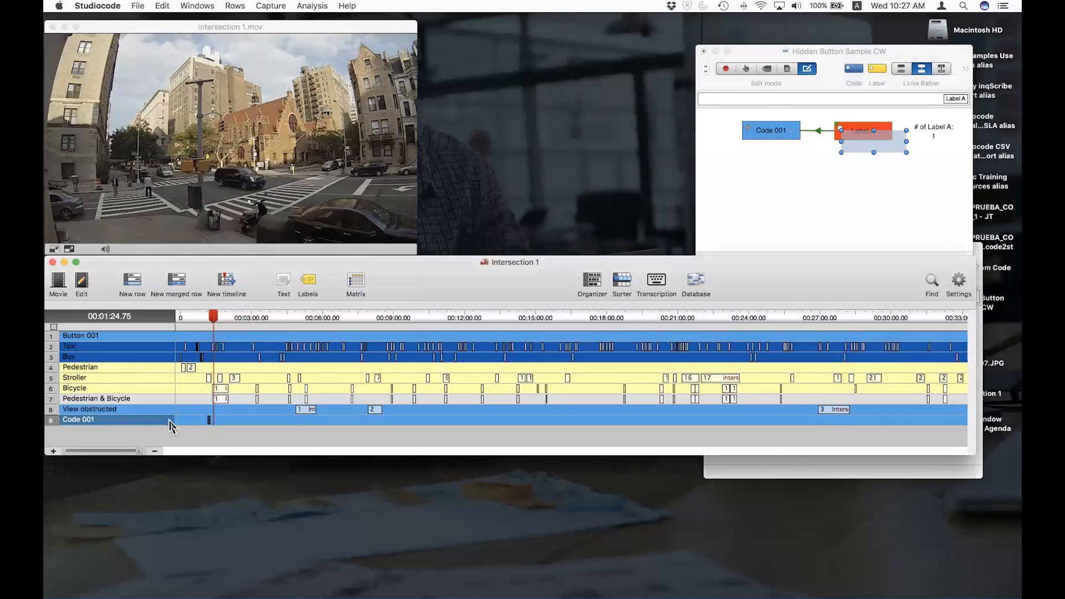
{"action": "key", "text": "Delete"}
{"action": "key", "text": "super+grave"}
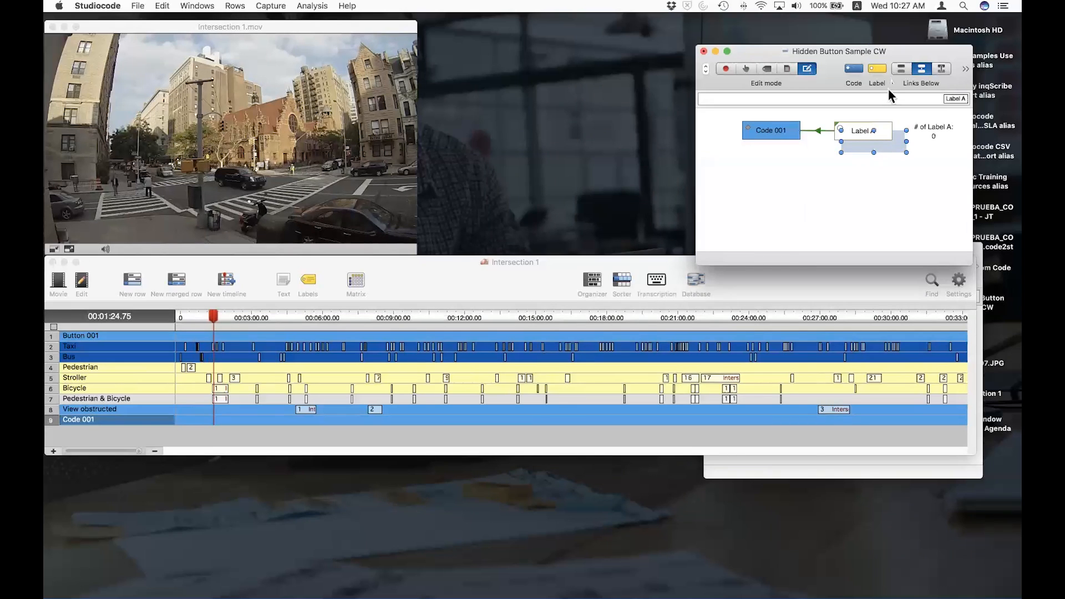
Add a new button below Label A in the code window, and make it an Inactive button with a blank name.
{"action": "left_click_drag", "start_coordinate": [881, 69], "coordinate": [868, 199]}
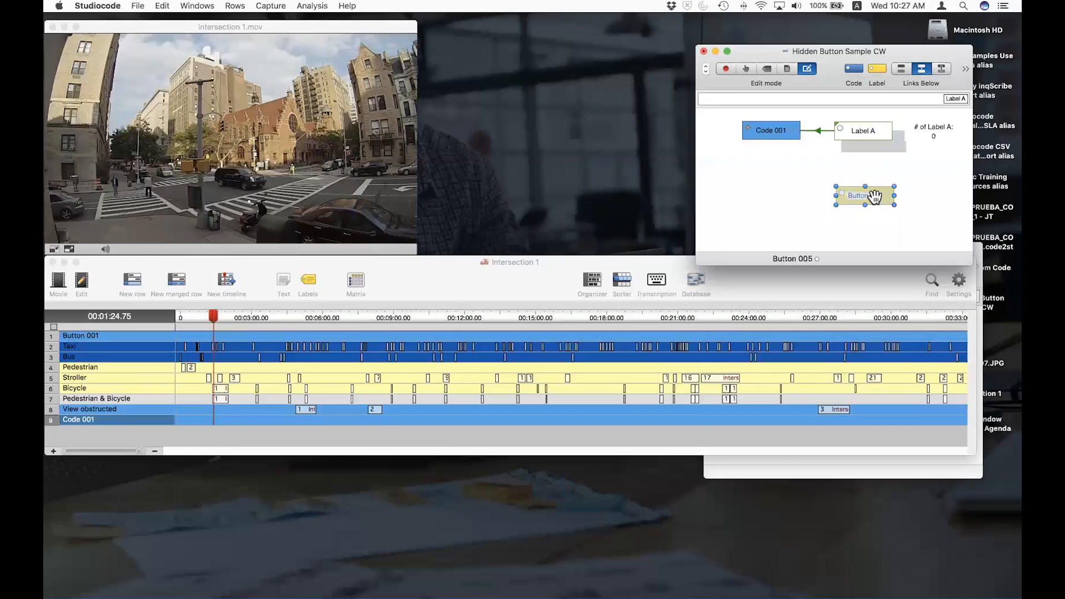
{"action": "double_click", "coordinate": [875, 196]}
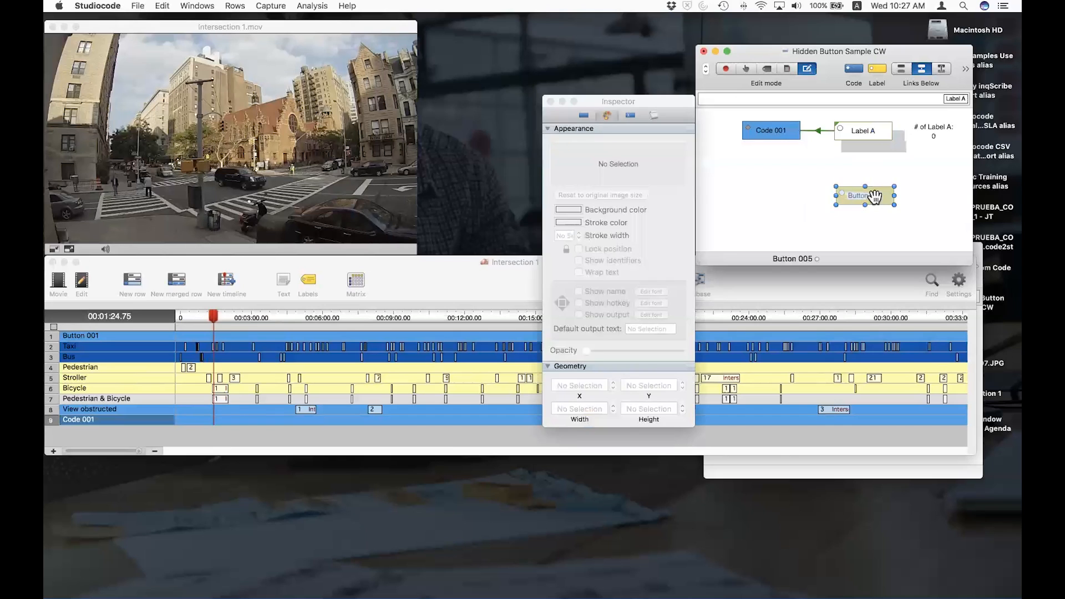
{"action": "left_click", "coordinate": [595, 113]}
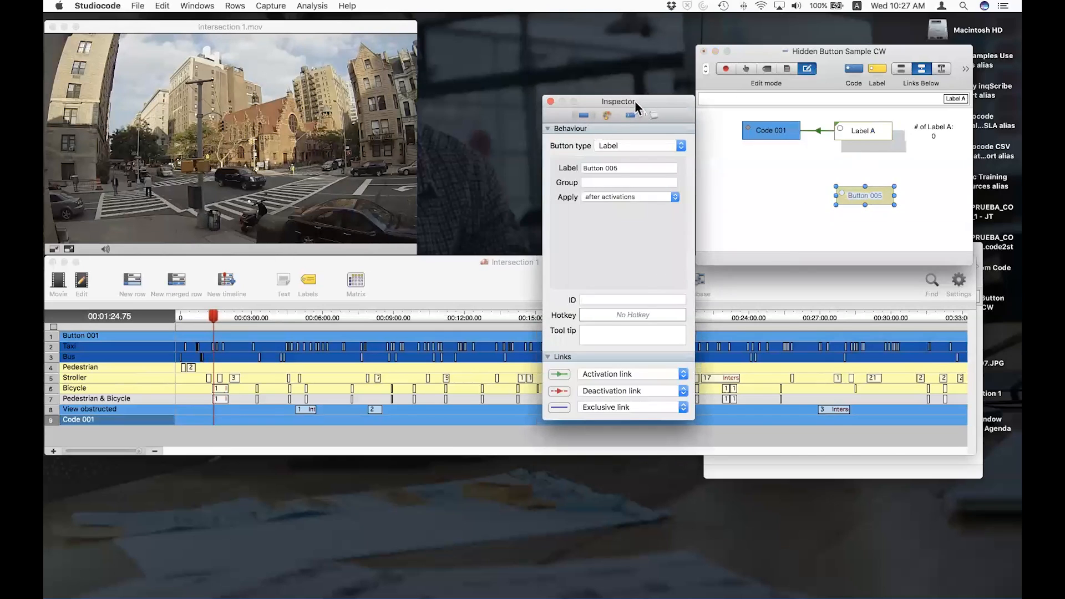
{"action": "left_click_drag", "start_coordinate": [634, 101], "coordinate": [647, 107]}
{"action": "left_click", "coordinate": [661, 155]}
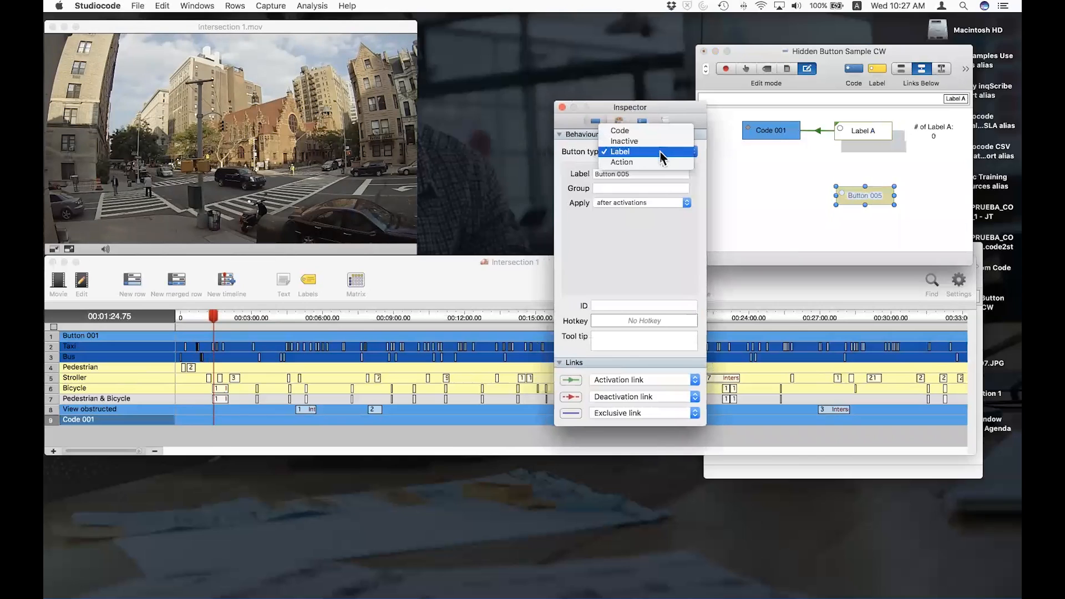
{"action": "left_click", "coordinate": [663, 143]}
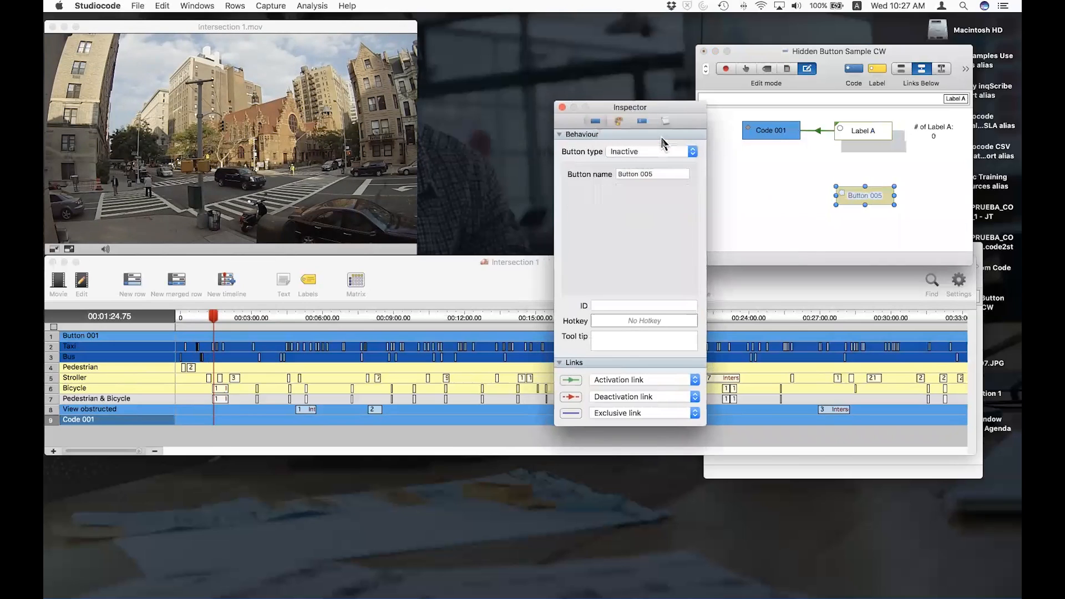
{"action": "left_click", "coordinate": [650, 174]}
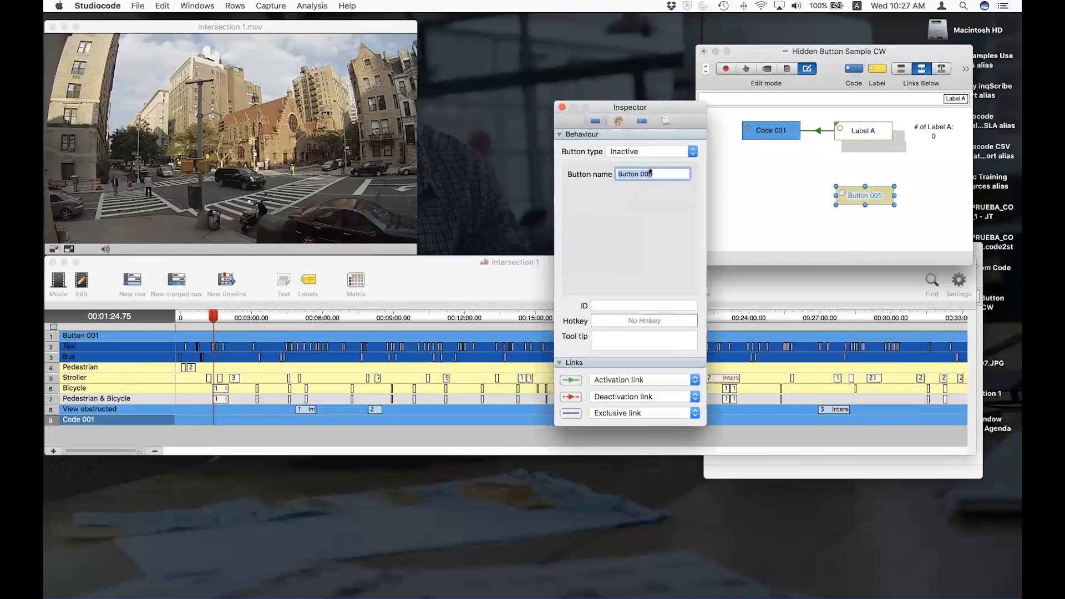
{"action": "key", "text": "BackSpace"}
Hide the blank button's identifiers and lower its opacity to a faint level, moving it slightly up towards Label A.
{"action": "left_click", "coordinate": [621, 123]}
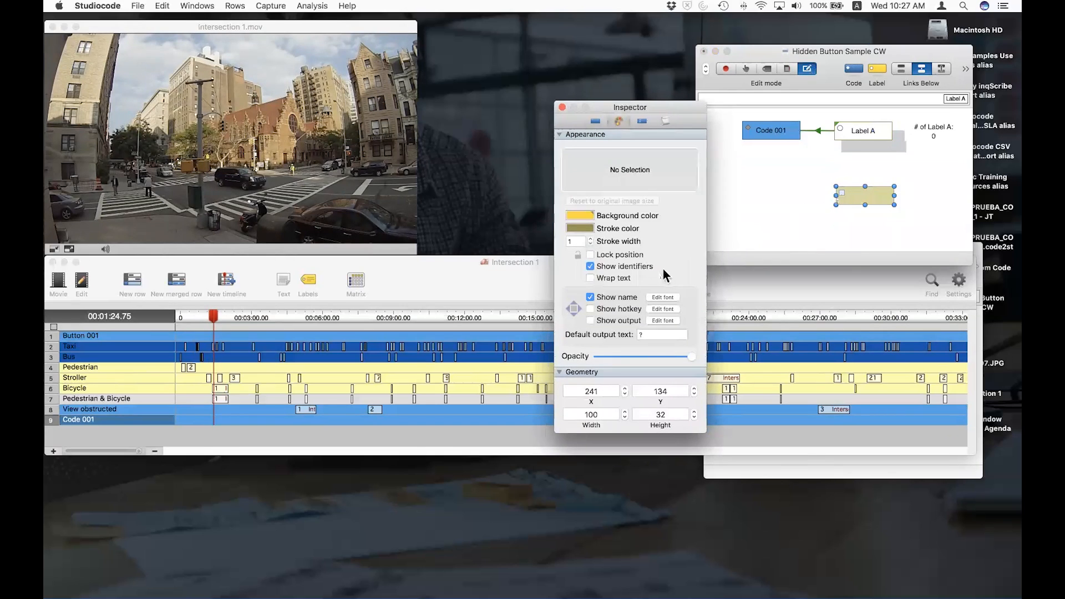
{"action": "left_click", "coordinate": [590, 267]}
{"action": "left_click_drag", "start_coordinate": [687, 109], "coordinate": [704, 147]}
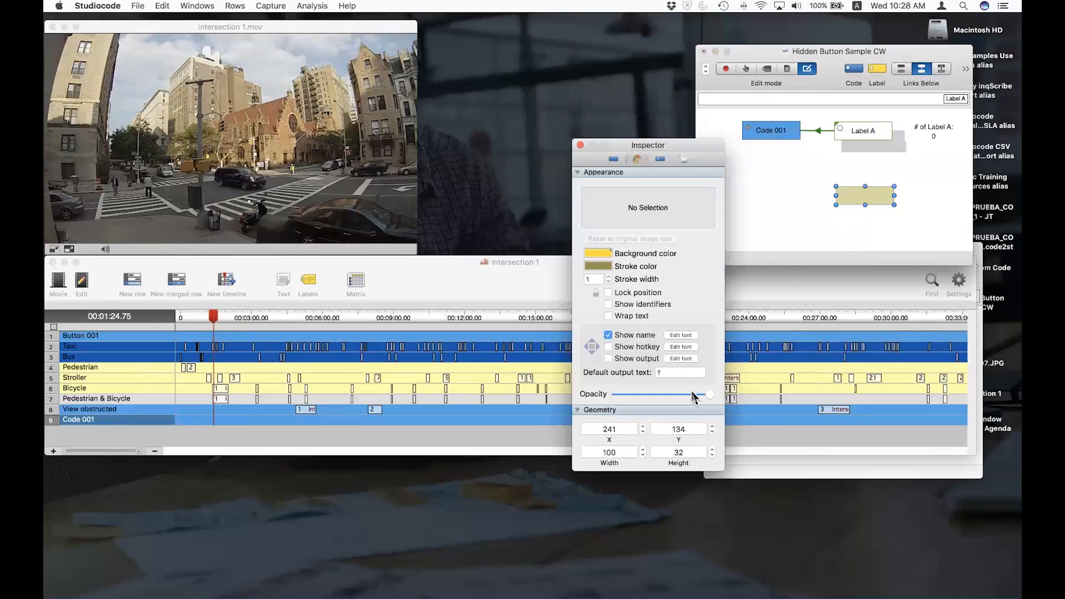
{"action": "mouse_move", "coordinate": [692, 398]}
{"action": "left_mouse_down"}
{"action": "mouse_move", "coordinate": [672, 399]}
{"action": "mouse_move", "coordinate": [706, 399]}
{"action": "mouse_move", "coordinate": [632, 397]}
{"action": "left_mouse_up"}
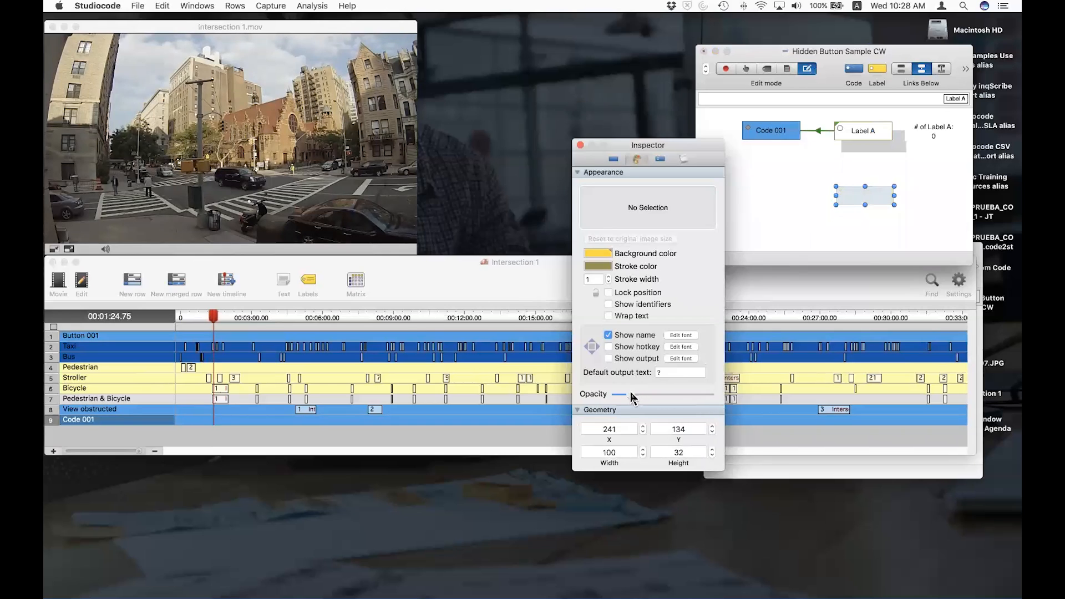
{"action": "left_click", "coordinate": [887, 208]}
{"action": "left_click_drag", "start_coordinate": [883, 202], "coordinate": [882, 186]}
Open the shadow button's script and examine its opacity line, label count variable and if condition.
{"action": "left_click", "coordinate": [899, 153]}
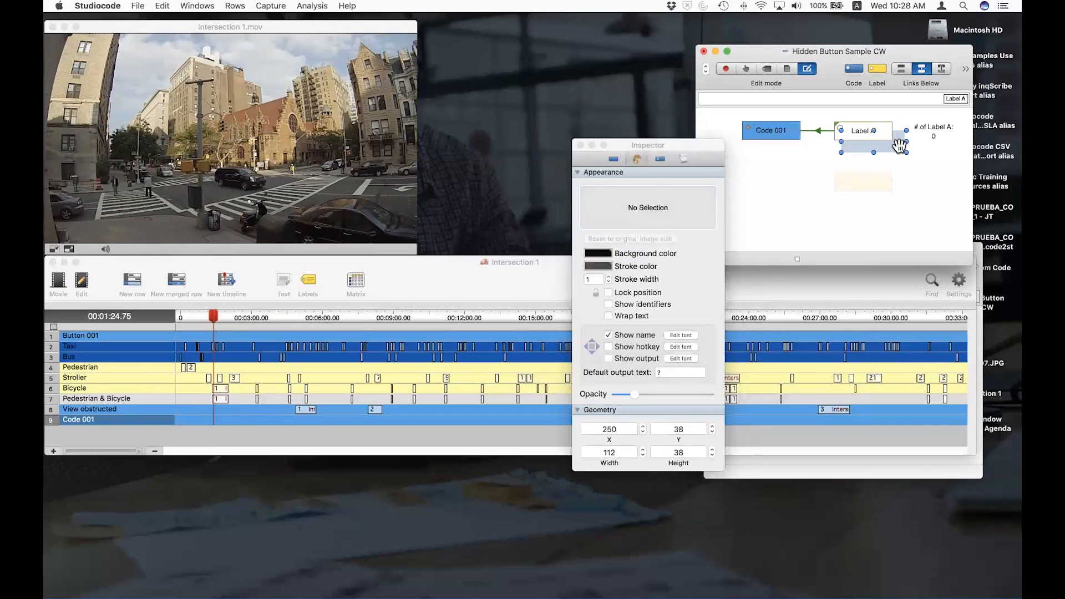
{"action": "left_click", "coordinate": [687, 160]}
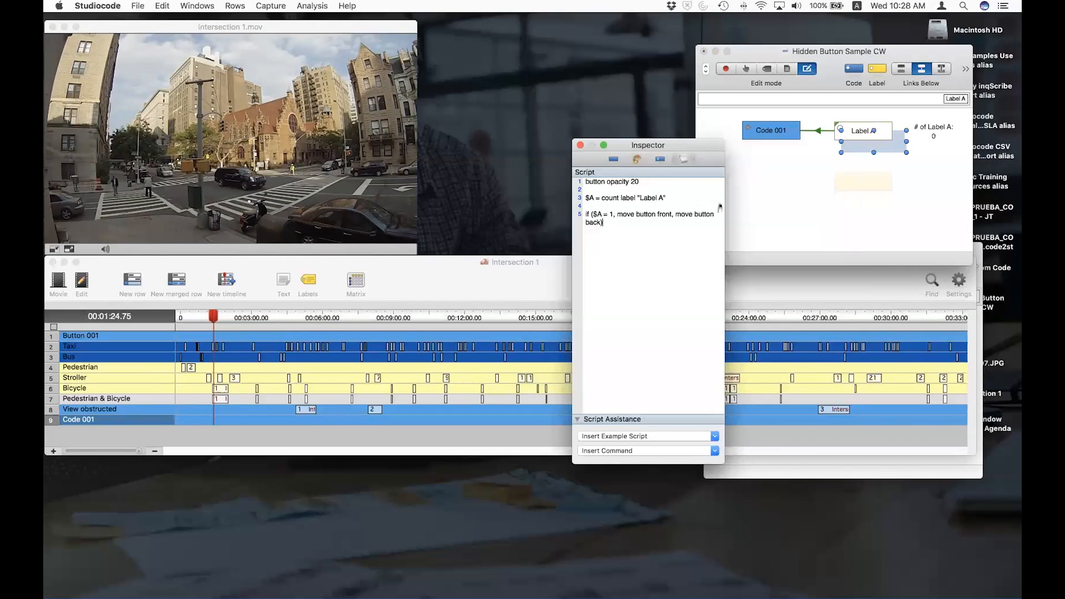
{"action": "left_click_drag", "start_coordinate": [724, 208], "coordinate": [757, 209]}
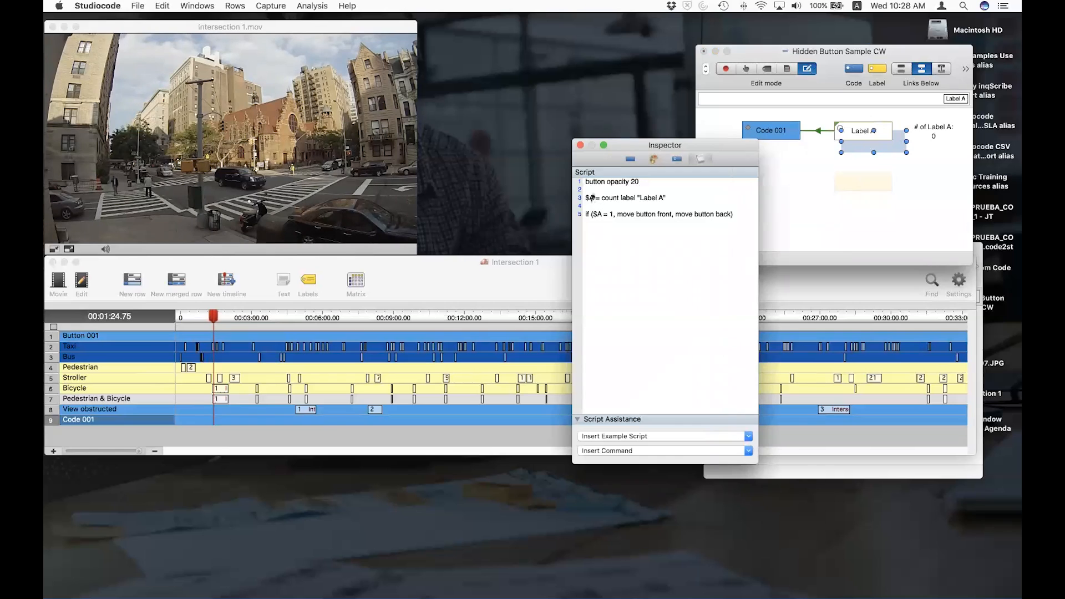
{"action": "triple_click", "coordinate": [600, 183]}
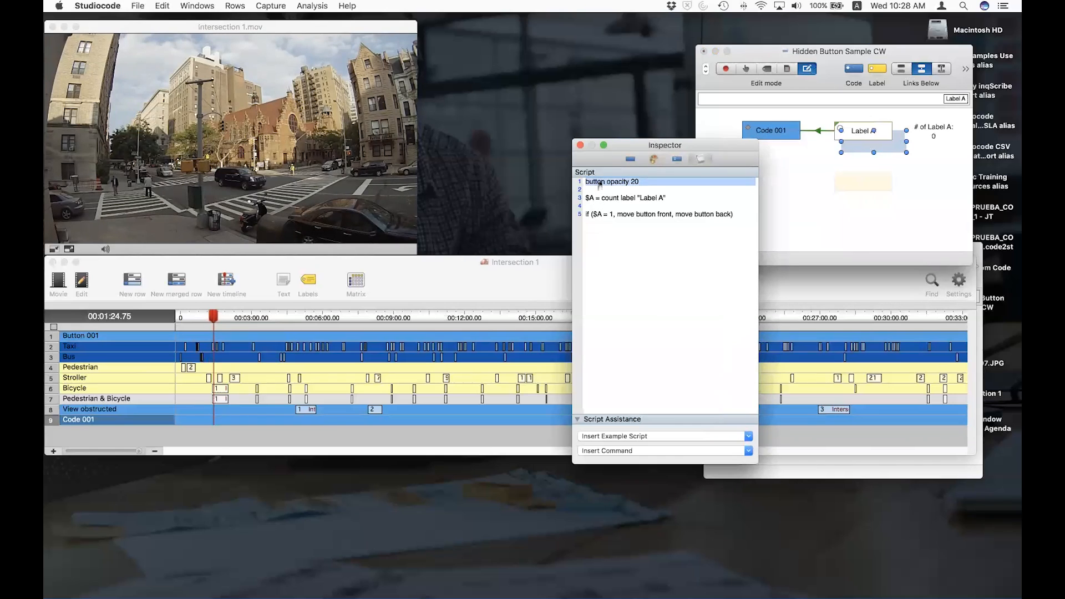
{"action": "left_click", "coordinate": [627, 185]}
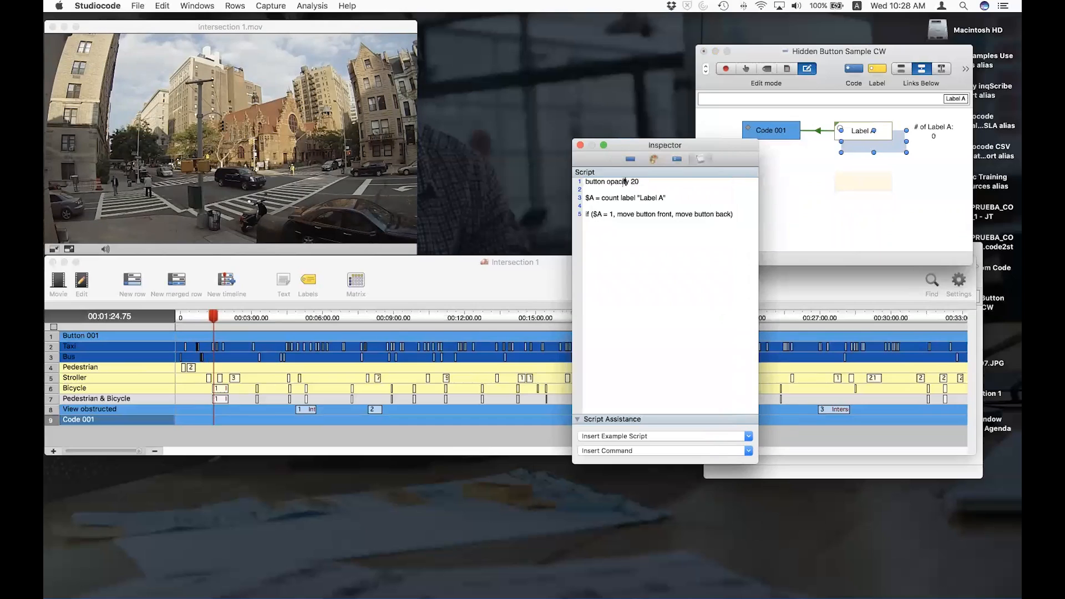
{"action": "triple_click", "coordinate": [623, 181]}
{"action": "left_click", "coordinate": [623, 181]}
{"action": "left_click_drag", "start_coordinate": [667, 198], "coordinate": [602, 198]}
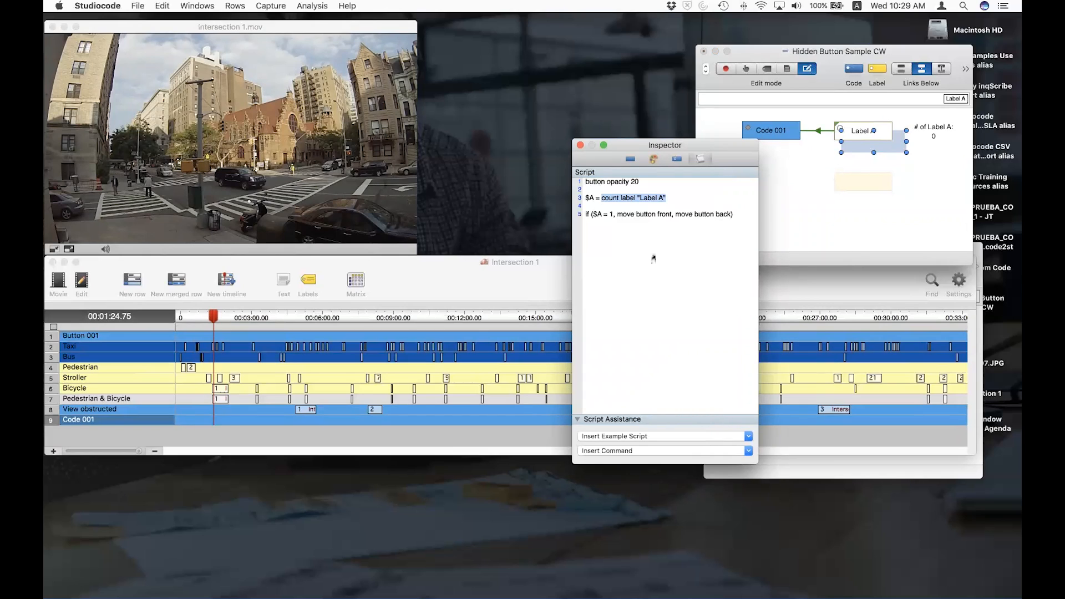
Try an if condition with x=1 on a new line at the end of the shadow button's script, and remove it.
{"action": "left_click", "coordinate": [588, 215]}
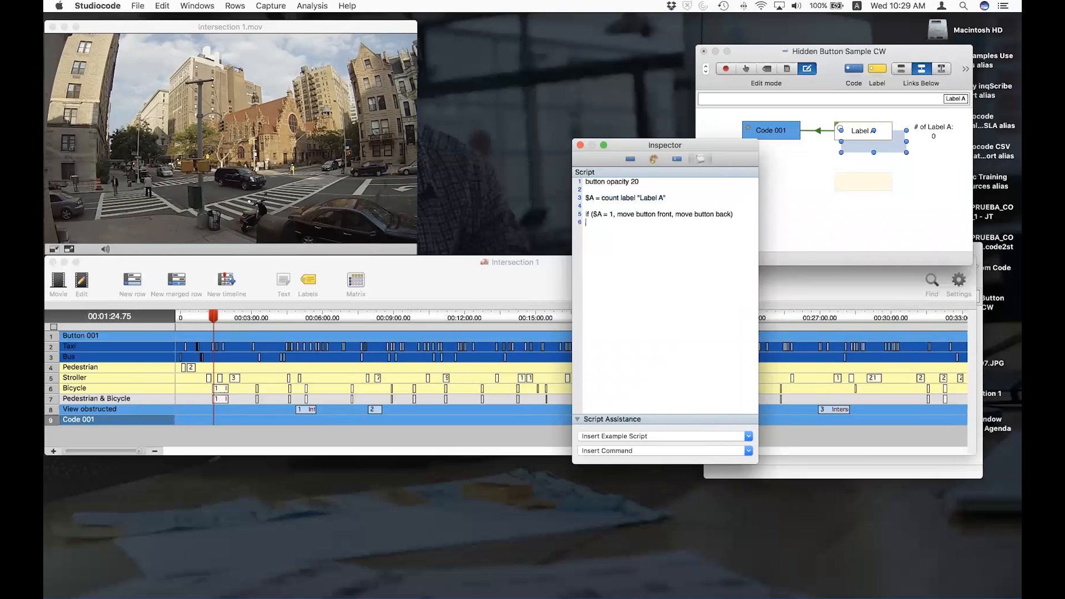
{"action": "type", "text": "fi"}
{"action": "key", "text": "BackSpace"}
{"action": "key", "text": "BackSpace"}
{"action": "type", "text": "if"}
{"action": "type", "text": "x=1"}
{"action": "left_click_drag", "start_coordinate": [584, 223], "coordinate": [584, 224]}
{"action": "key", "text": "BackSpace"}
Try limiting the script's Label A count with a where row = "Code 001" clause, and remove the clause.
{"action": "left_click_drag", "start_coordinate": [741, 149], "coordinate": [714, 145]}
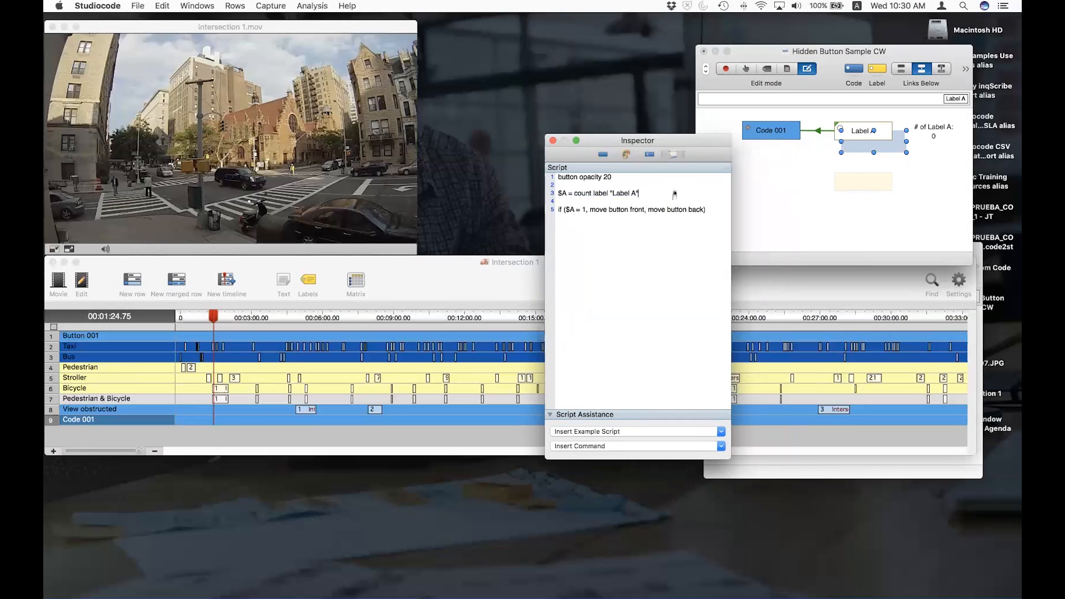
{"action": "left_click", "coordinate": [675, 194]}
{"action": "type", "text": "where ropw ="}
{"action": "key", "text": "BackSpace"}
{"action": "key", "text": "BackSpace"}
{"action": "key", "text": "BackSpace"}
{"action": "key", "text": "BackSpace"}
{"action": "key", "text": "BackSpace"}
{"action": "type", "text": "ow = \""}
{"action": "type", "text": "Code 001\""}
{"action": "left_click_drag", "start_coordinate": [714, 193], "coordinate": [679, 193]}
{"action": "left_click", "coordinate": [717, 193]}
{"action": "left_click_drag", "start_coordinate": [717, 194], "coordinate": [642, 191]}
{"action": "key", "text": "BackSpace"}
{"action": "left_click", "coordinate": [706, 225]}
Give the blank button the example script that shows a count for all labels "myLabel", and replace myLabel with North.
{"action": "left_click_drag", "start_coordinate": [688, 141], "coordinate": [648, 46]}
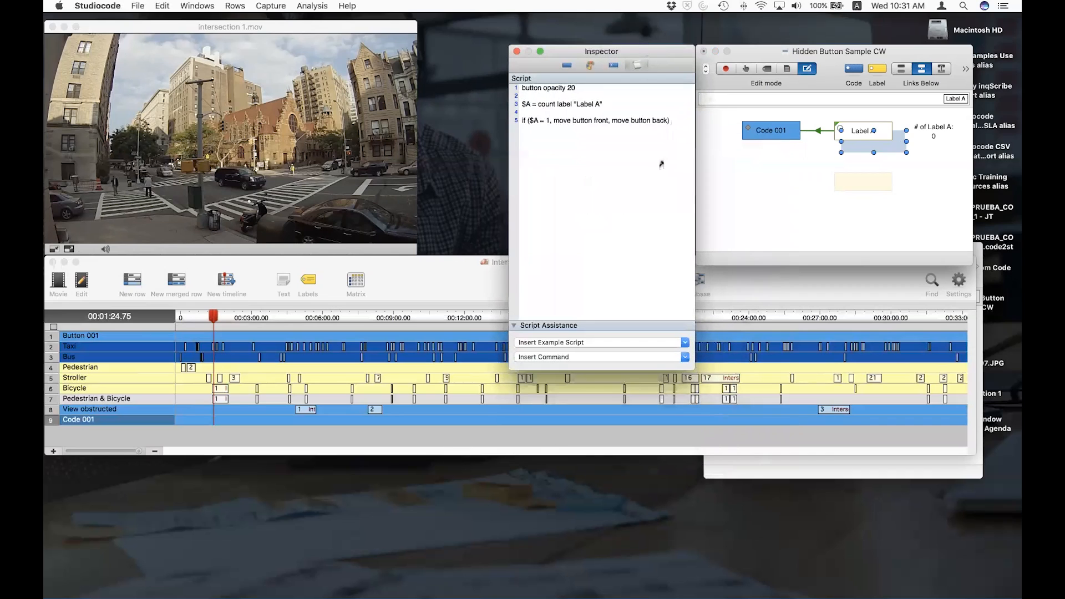
{"action": "left_click", "coordinate": [864, 181]}
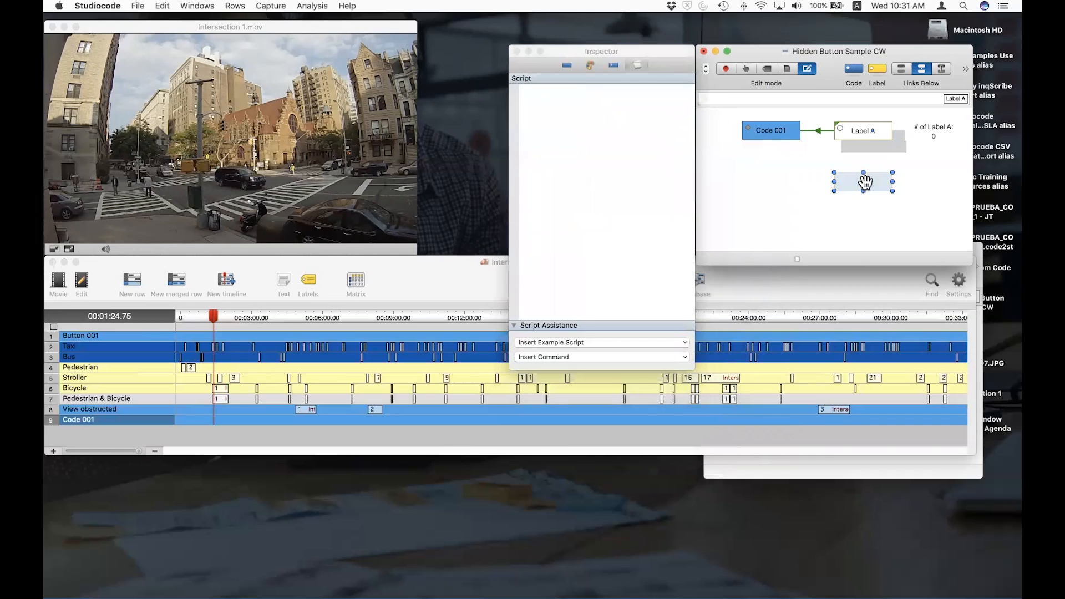
{"action": "left_click", "coordinate": [622, 348]}
{"action": "left_click", "coordinate": [624, 344]}
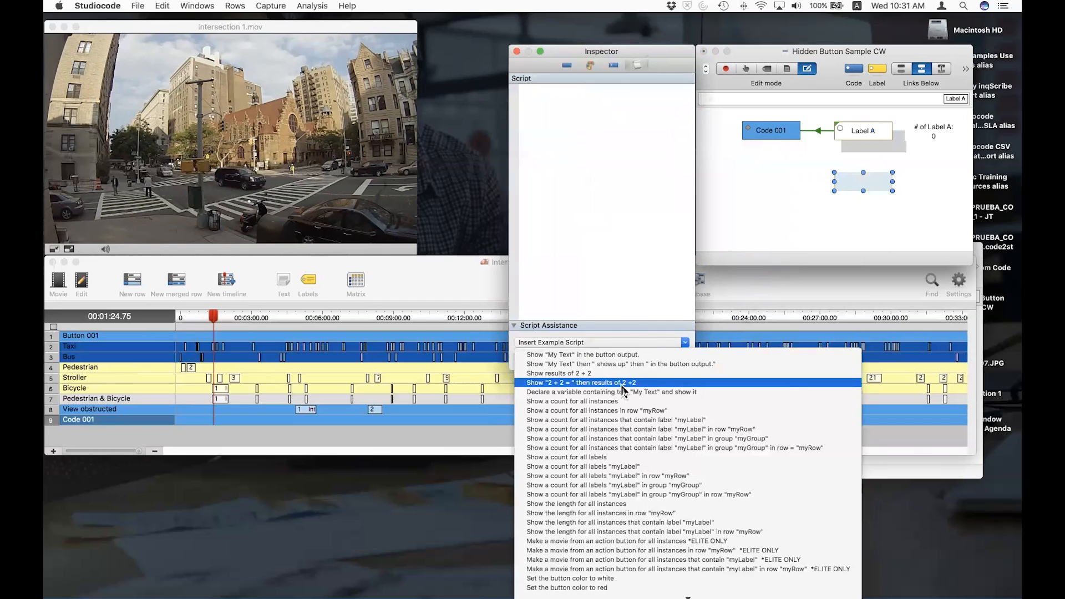
{"action": "left_click", "coordinate": [629, 469]}
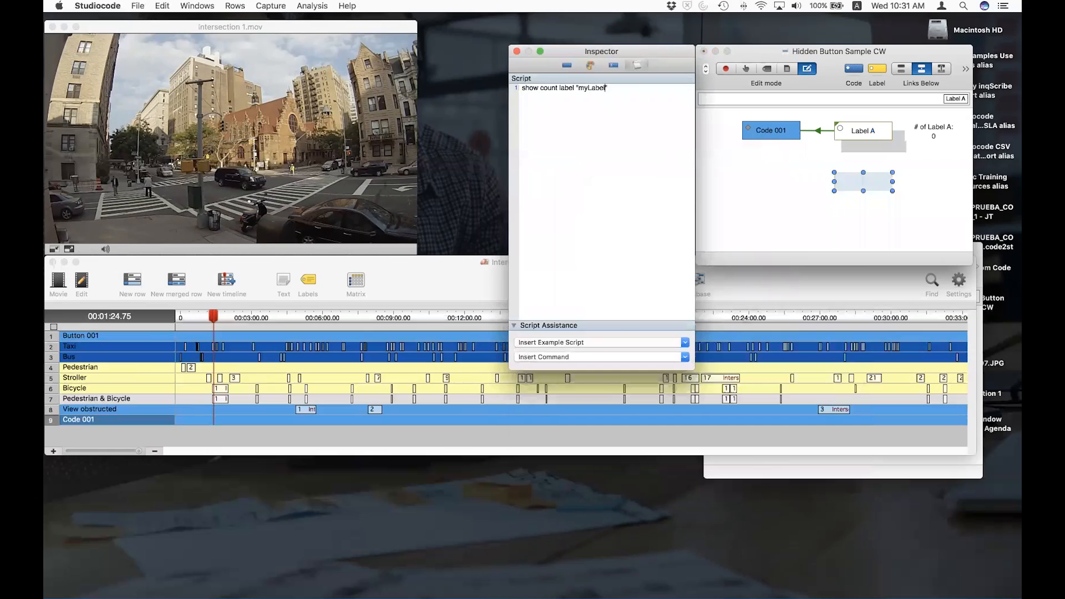
{"action": "key", "text": "BackSpace"}
{"action": "key", "text": "BackSpace"}
{"action": "key", "text": "BackSpace"}
{"action": "key", "text": "BackSpace"}
{"action": "key", "text": "BackSpace"}
{"action": "key", "text": "BackSpace"}
{"action": "key", "text": "BackSpace"}
{"action": "type", "text": "North"}
Turn on the output display for the blank button and raise its opacity to the maximum.
{"action": "left_click", "coordinate": [593, 66]}
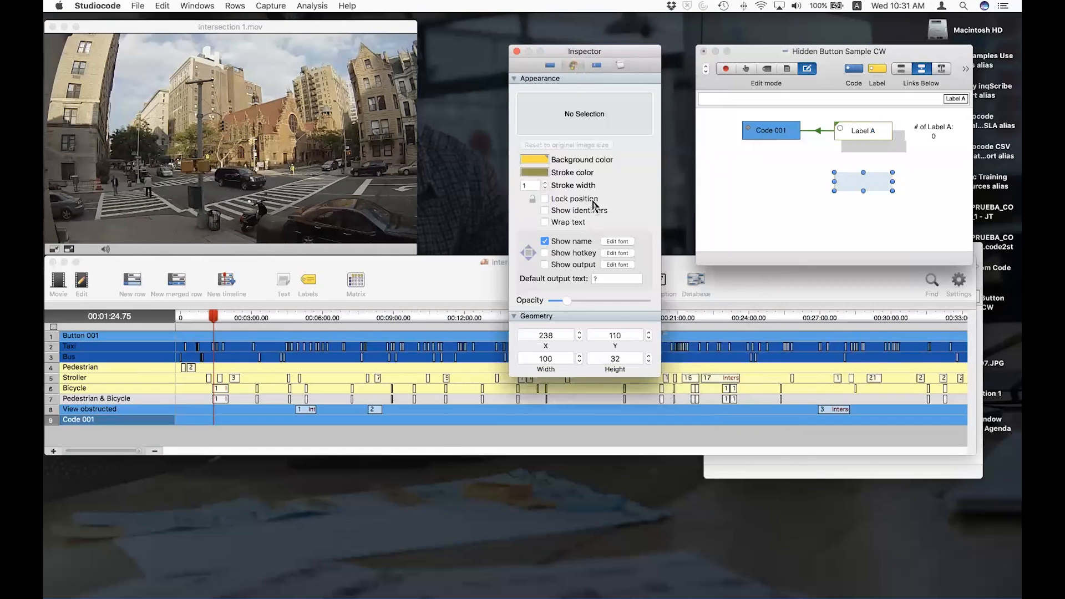
{"action": "left_click", "coordinate": [545, 265]}
{"action": "left_click", "coordinate": [874, 199]}
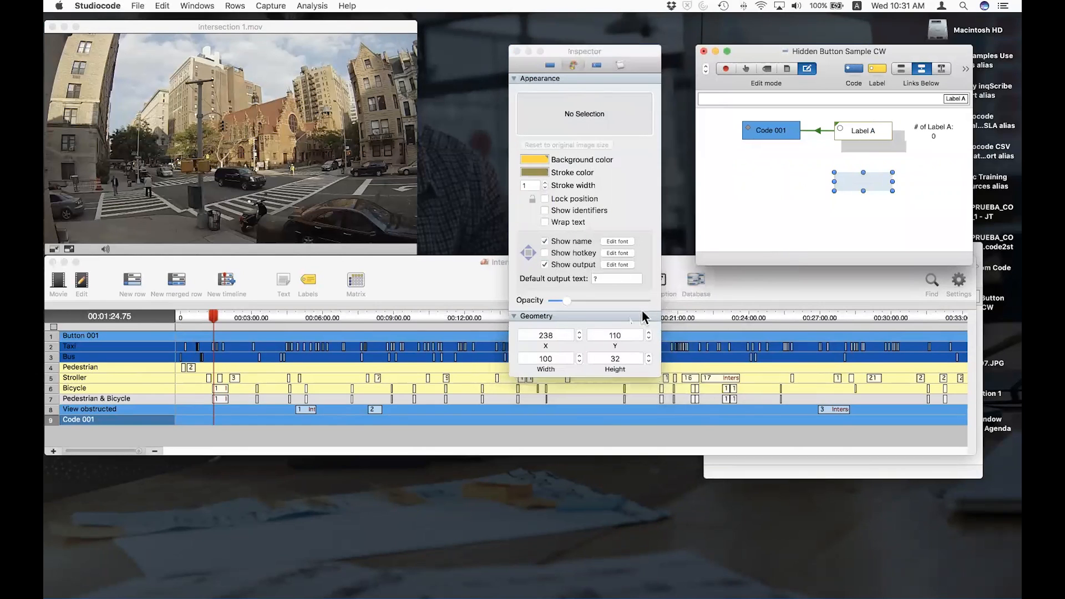
{"action": "left_click", "coordinate": [625, 307]}
{"action": "left_click_drag", "start_coordinate": [625, 302], "coordinate": [653, 304]}
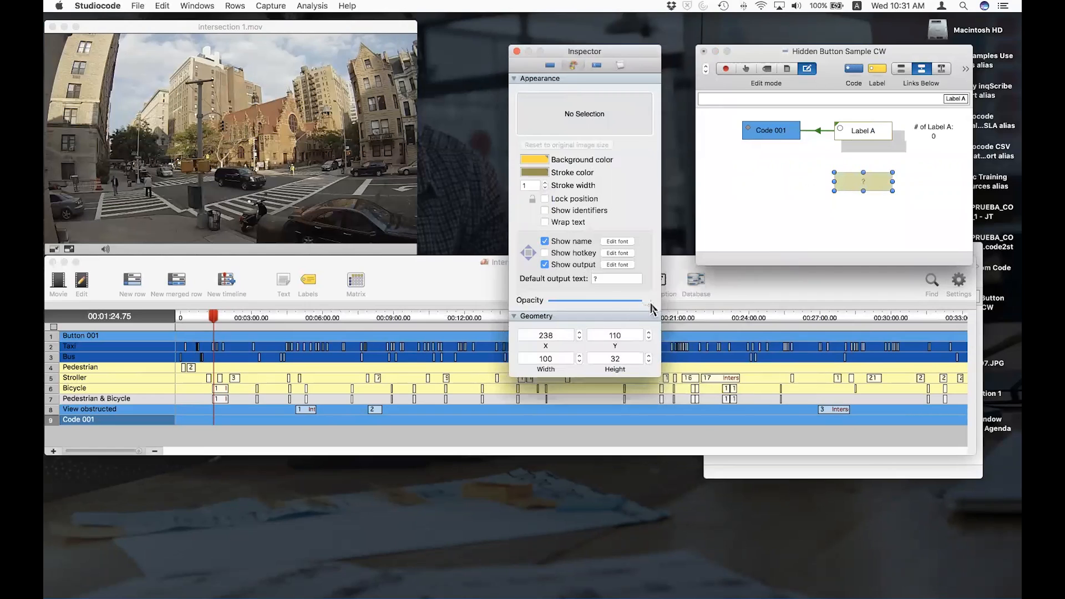
Check the scripted button's output in label mode, return to edit mode, and shift the code window to uncover the desktop files.
{"action": "left_click", "coordinate": [551, 66]}
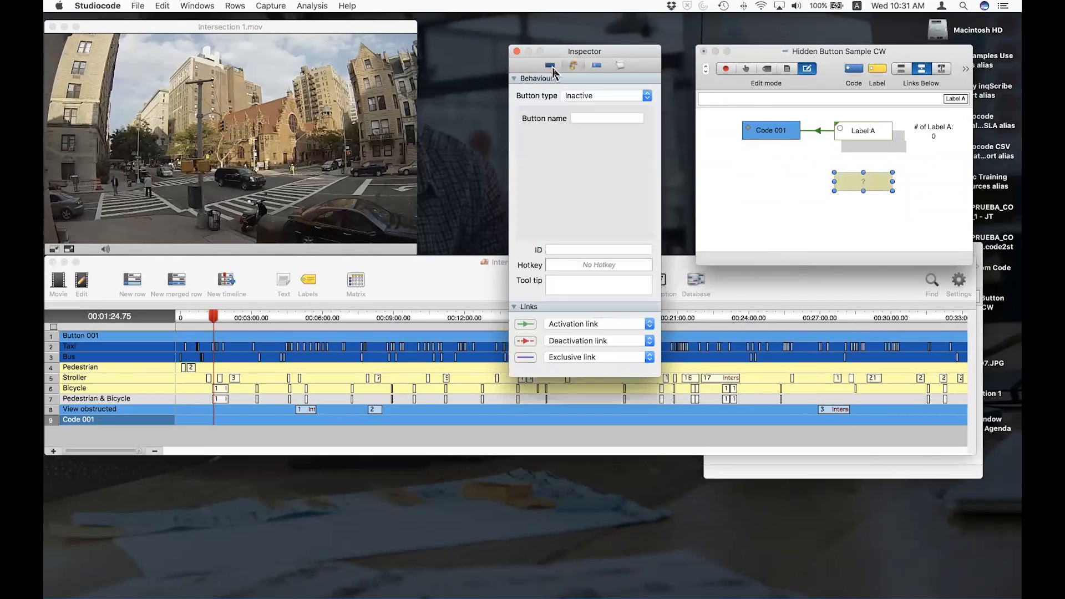
{"action": "left_click", "coordinate": [766, 72]}
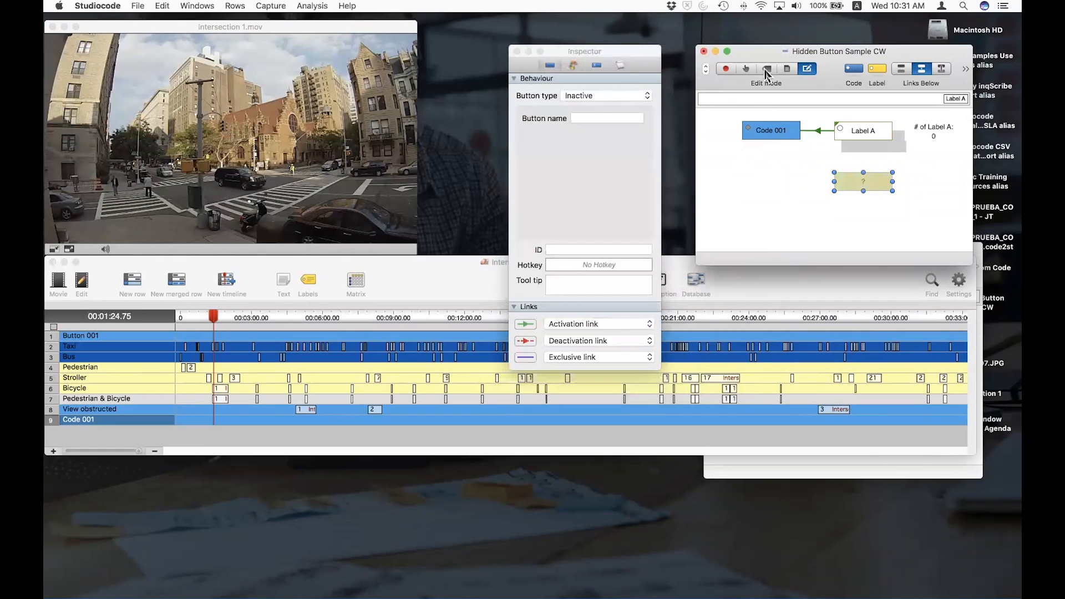
{"action": "left_click", "coordinate": [766, 71]}
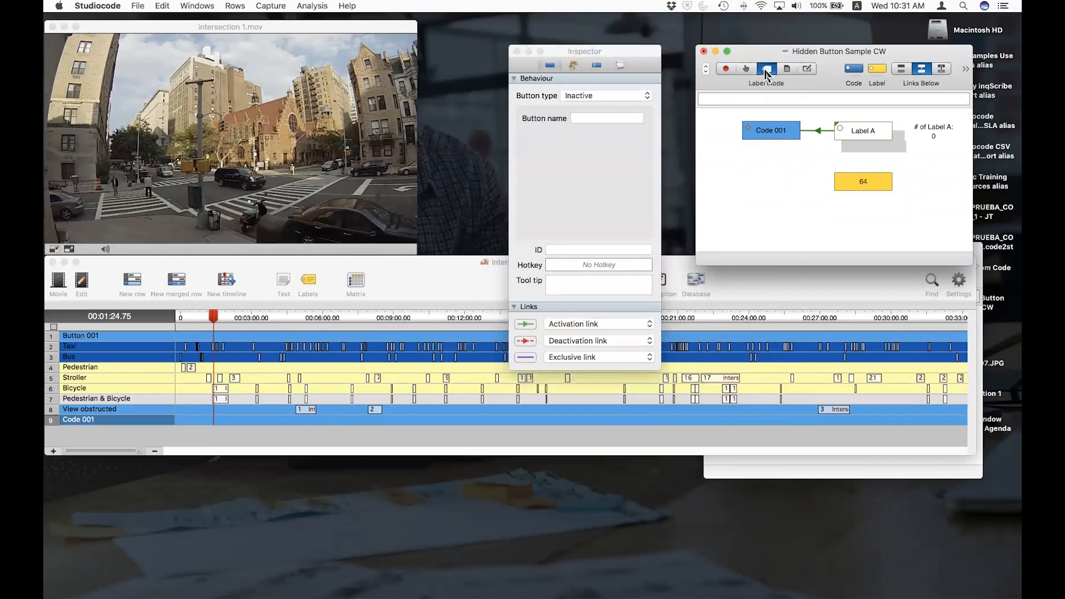
{"action": "left_click", "coordinate": [767, 71]}
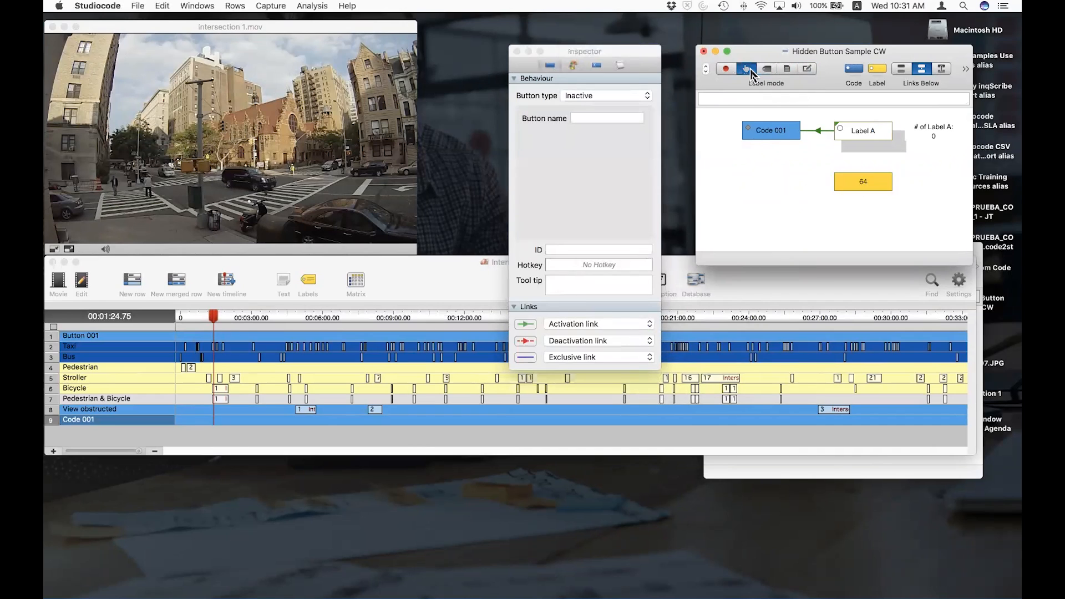
{"action": "left_click", "coordinate": [767, 71]}
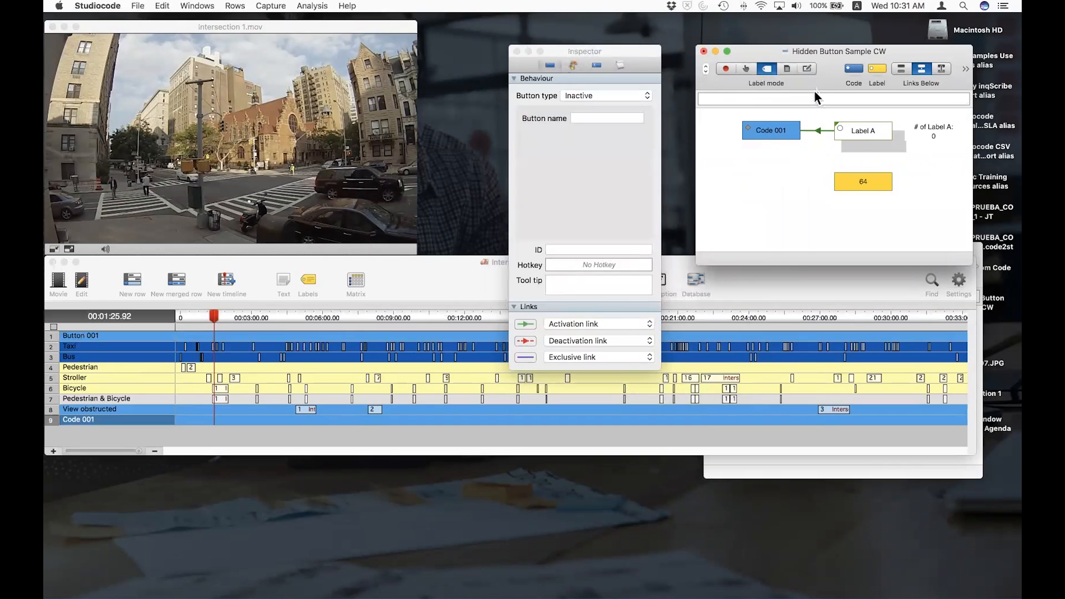
{"action": "left_click", "coordinate": [808, 69]}
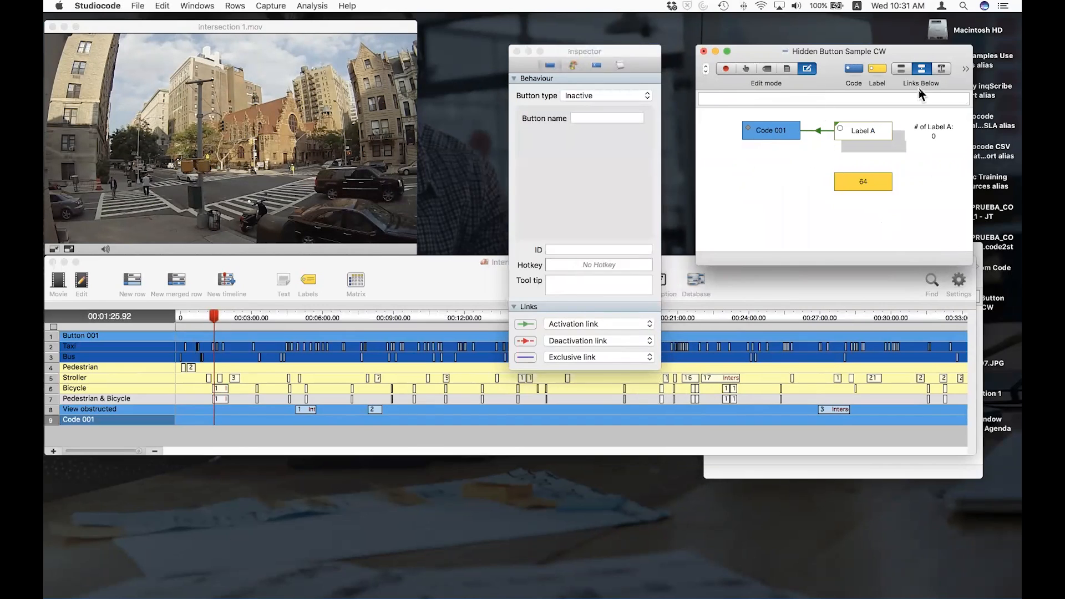
{"action": "left_click_drag", "start_coordinate": [905, 59], "coordinate": [848, 53]}
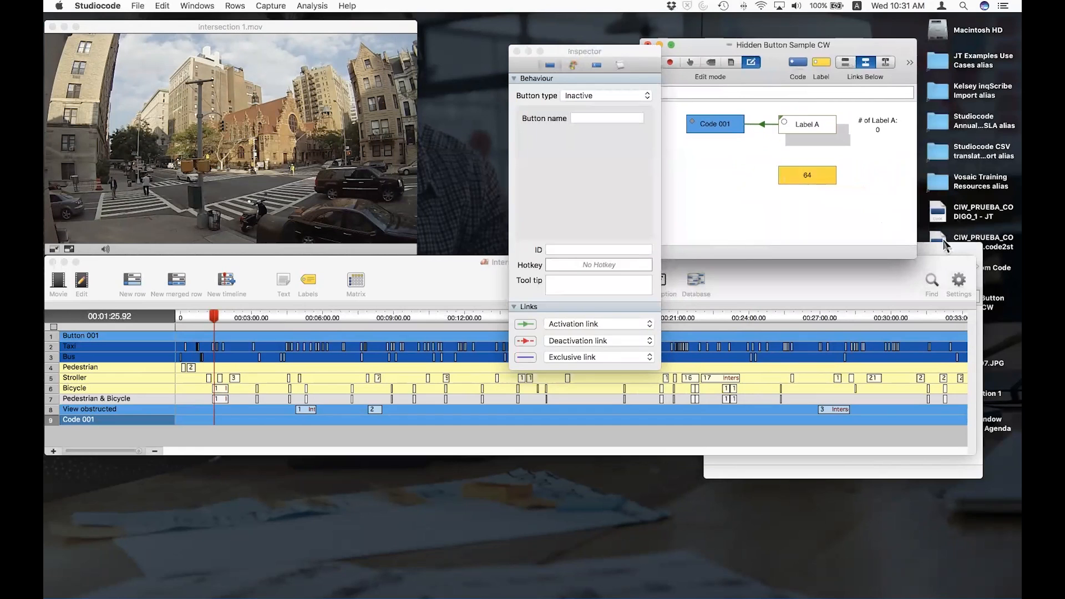
Restore the minimized Intersection Traffic Output CW code window and switch it from report mode to edit mode.
{"action": "mouse_move", "coordinate": [764, 582]}
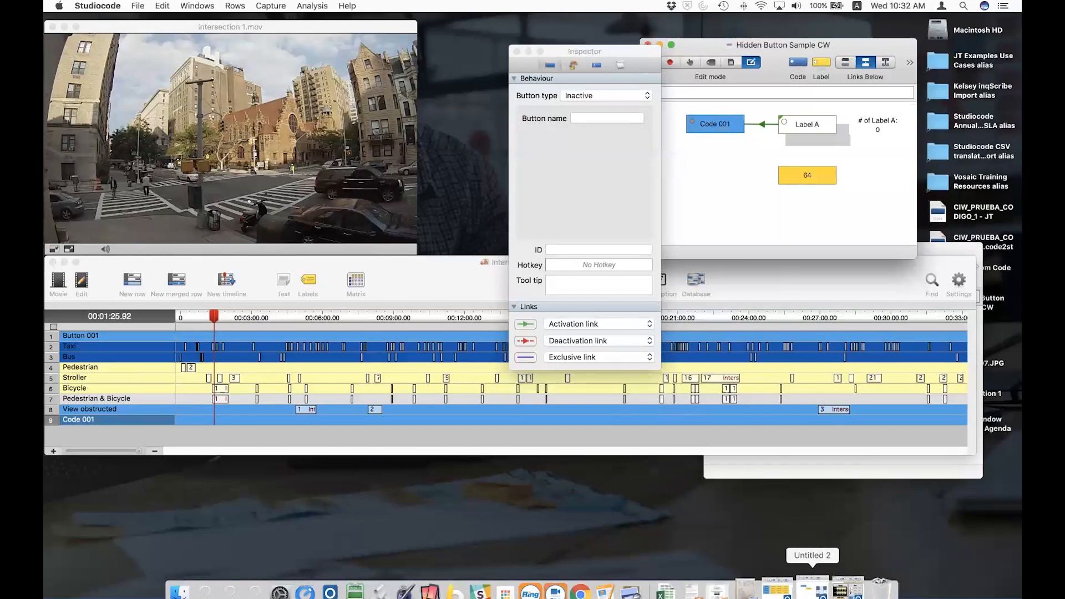
{"action": "left_click", "coordinate": [832, 587]}
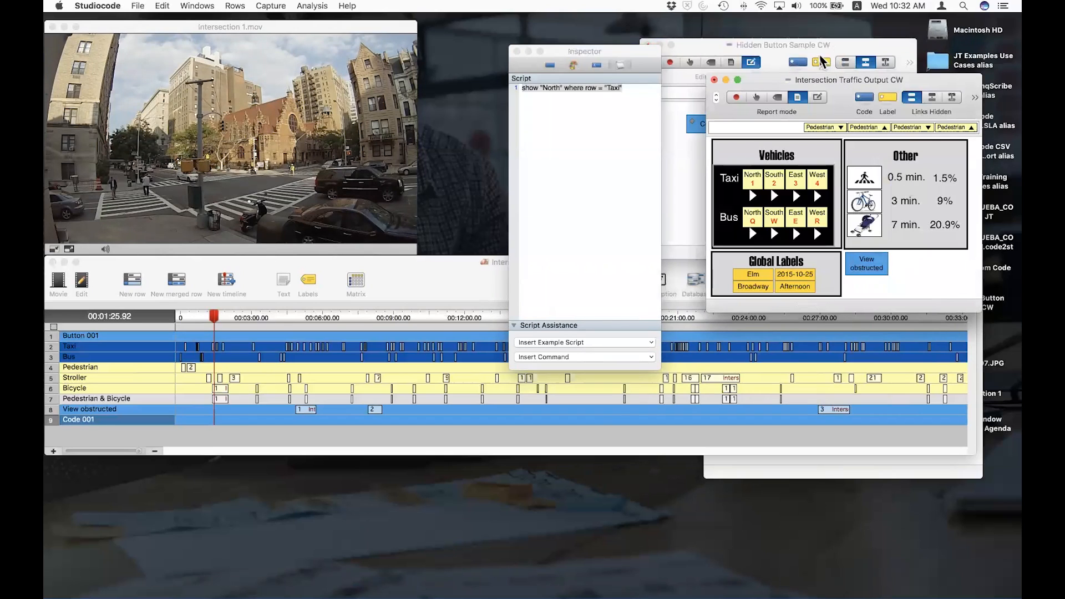
{"action": "left_click", "coordinate": [818, 98]}
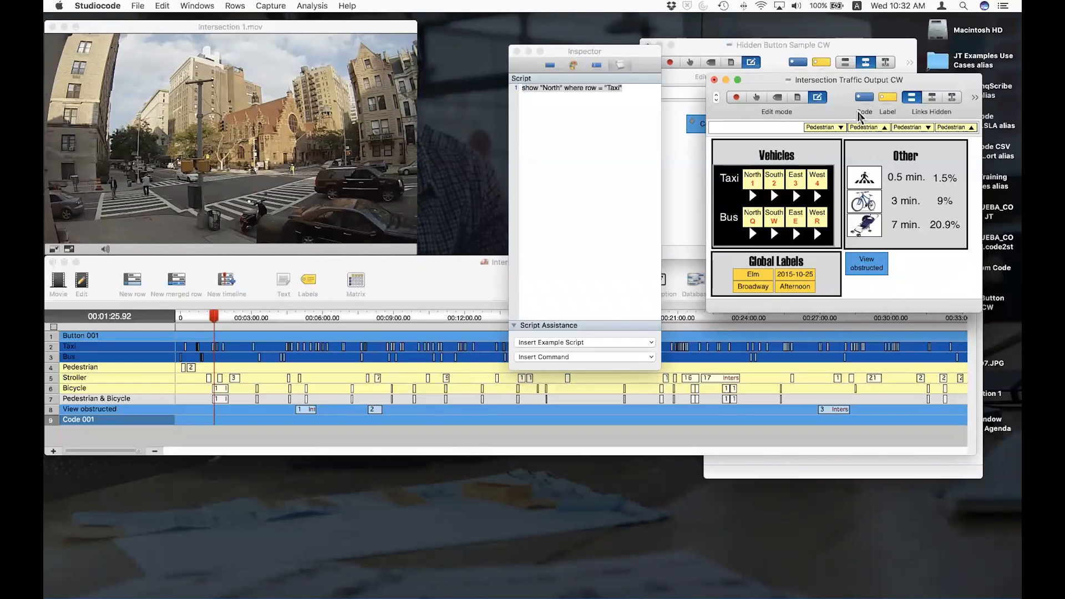
{"action": "left_click_drag", "start_coordinate": [844, 92], "coordinate": [869, 133]}
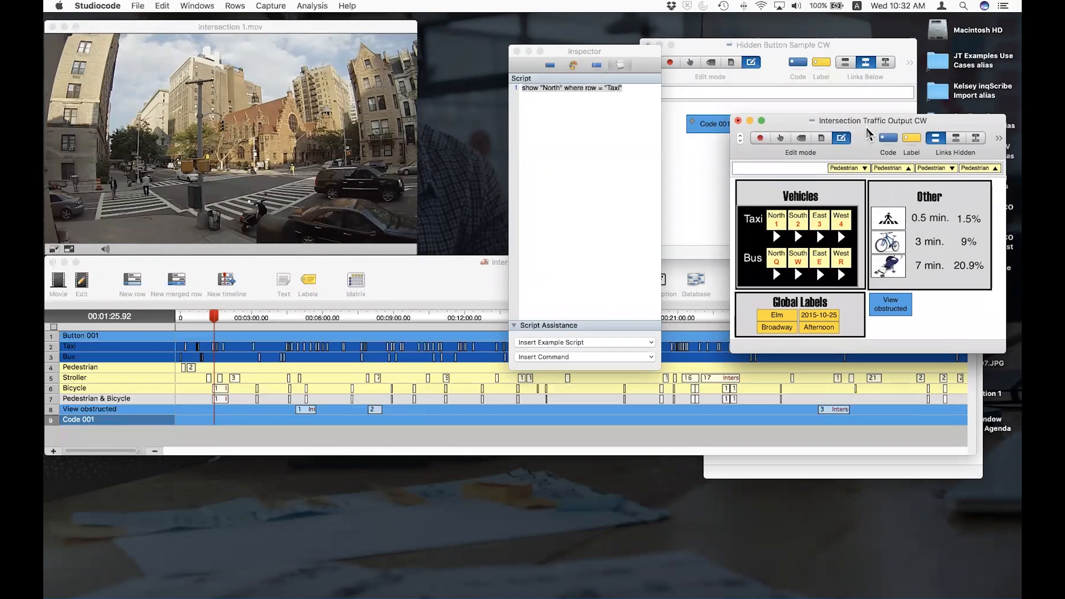
Close the Inspector and place the Intersection Traffic Output CW code window beside the movie, above the timeline.
{"action": "left_click_drag", "start_coordinate": [869, 133], "coordinate": [603, 331]}
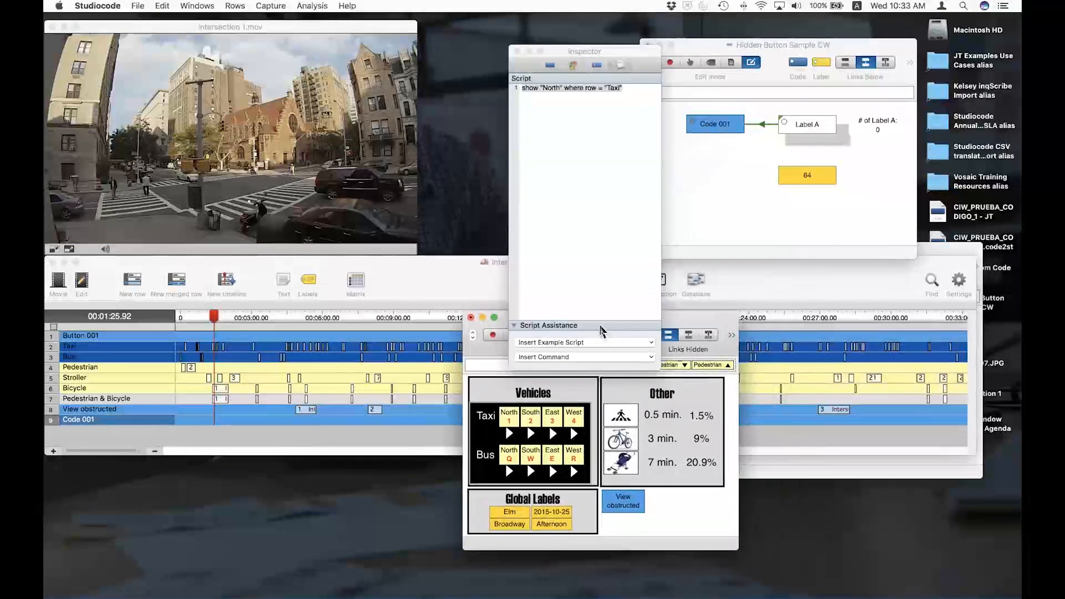
{"action": "left_click", "coordinate": [517, 51]}
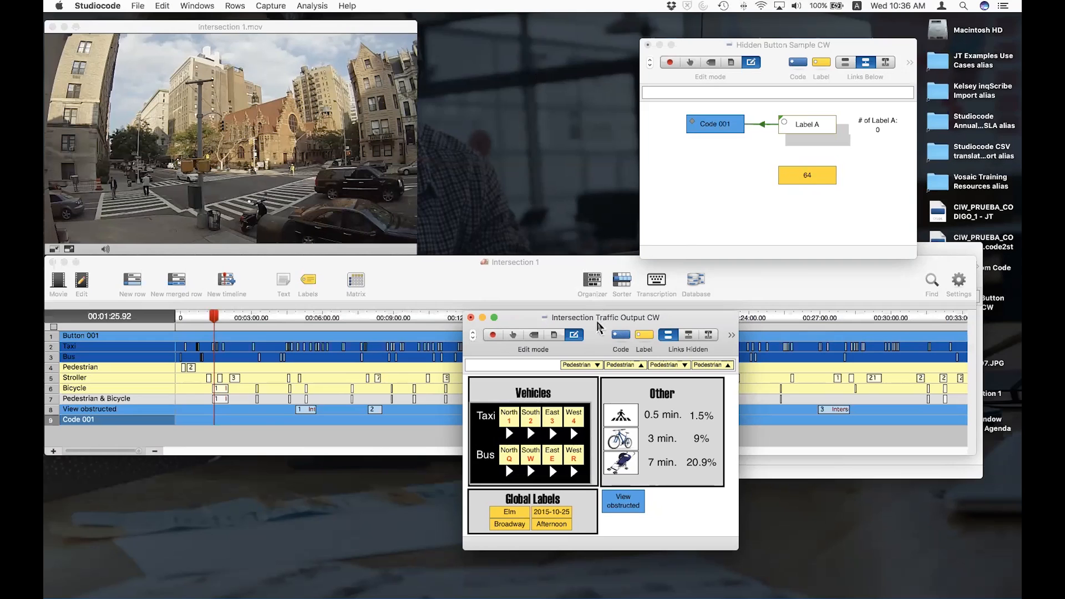
{"action": "left_click_drag", "start_coordinate": [598, 320], "coordinate": [516, 55]}
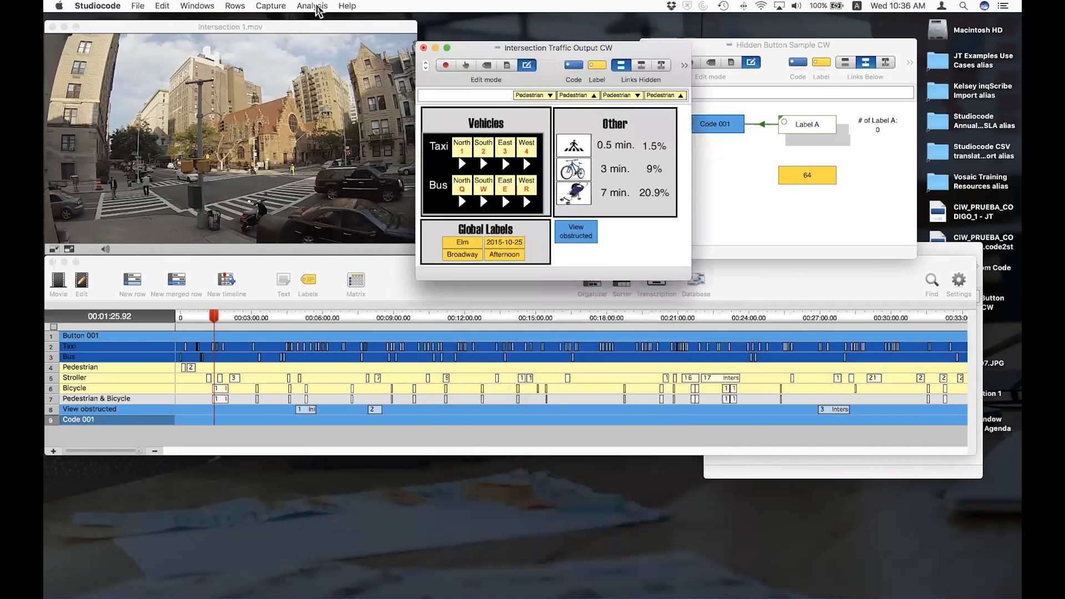
Export an instance frequency report with summary statistics for all rows, sent to the output window.
{"action": "left_click", "coordinate": [318, 6]}
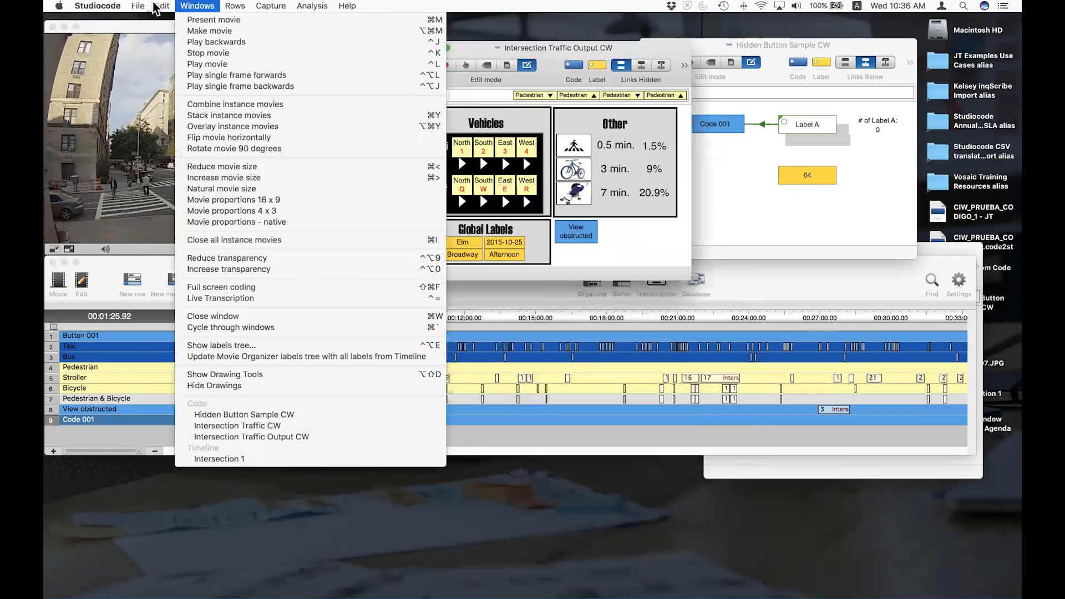
{"action": "mouse_move", "coordinate": [139, 7]}
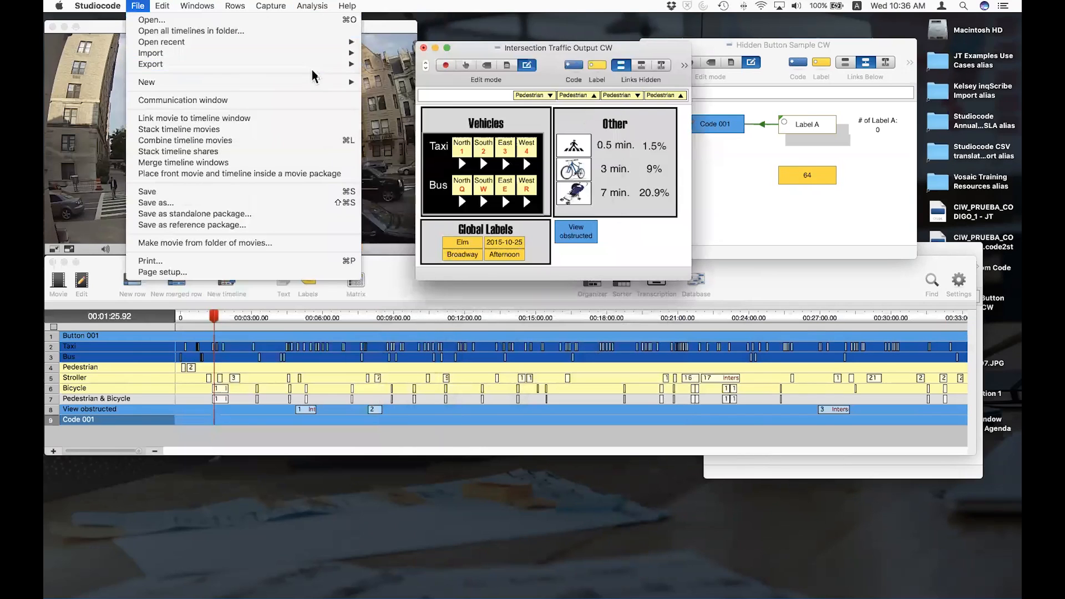
{"action": "mouse_move", "coordinate": [333, 65]}
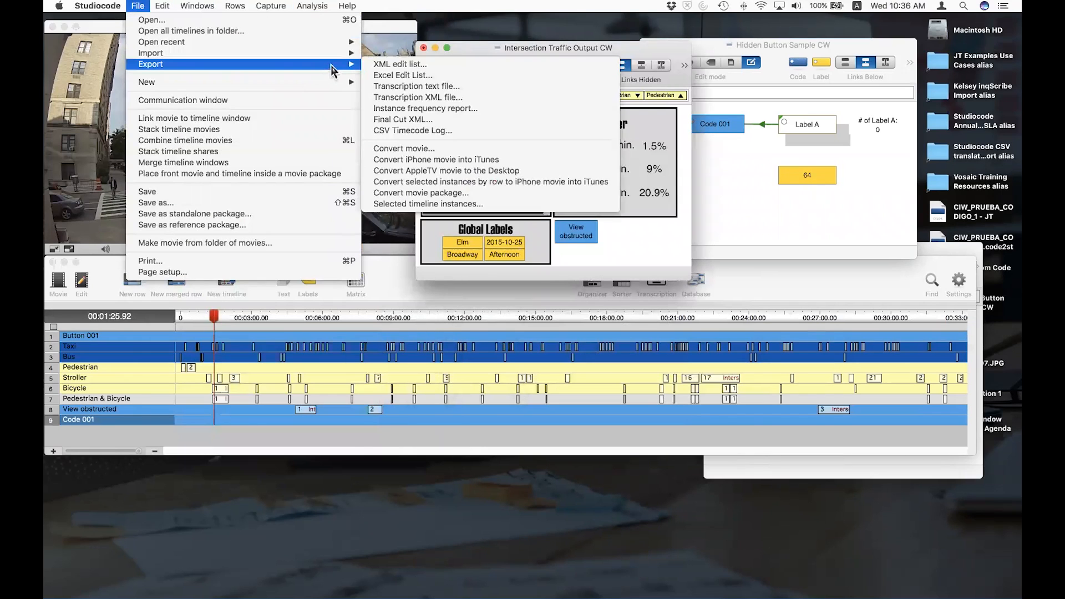
{"action": "left_click", "coordinate": [471, 108]}
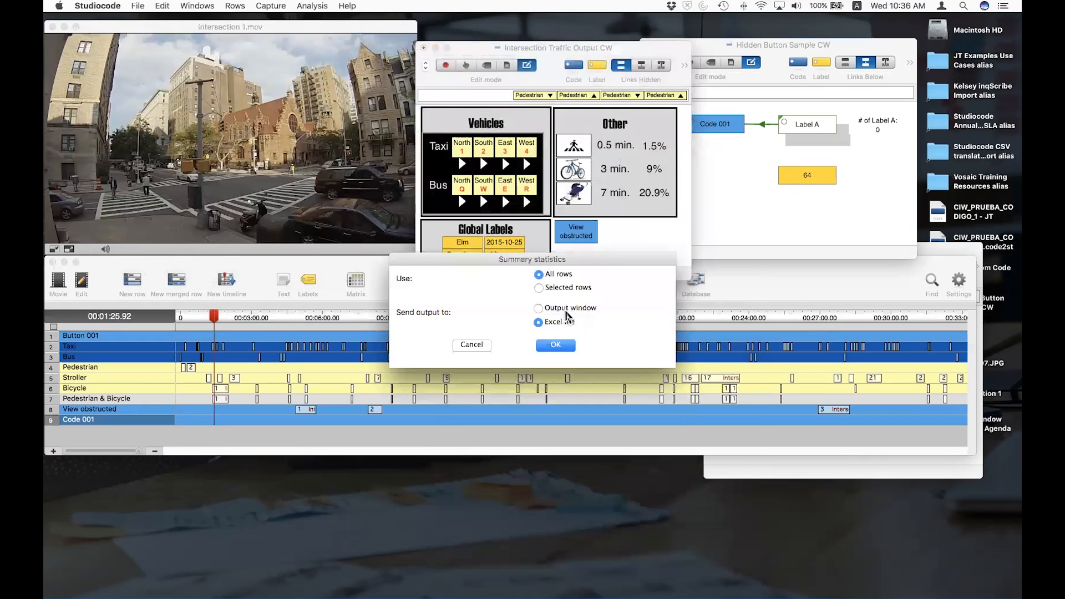
{"action": "left_click", "coordinate": [566, 309]}
{"action": "left_click", "coordinate": [556, 346]}
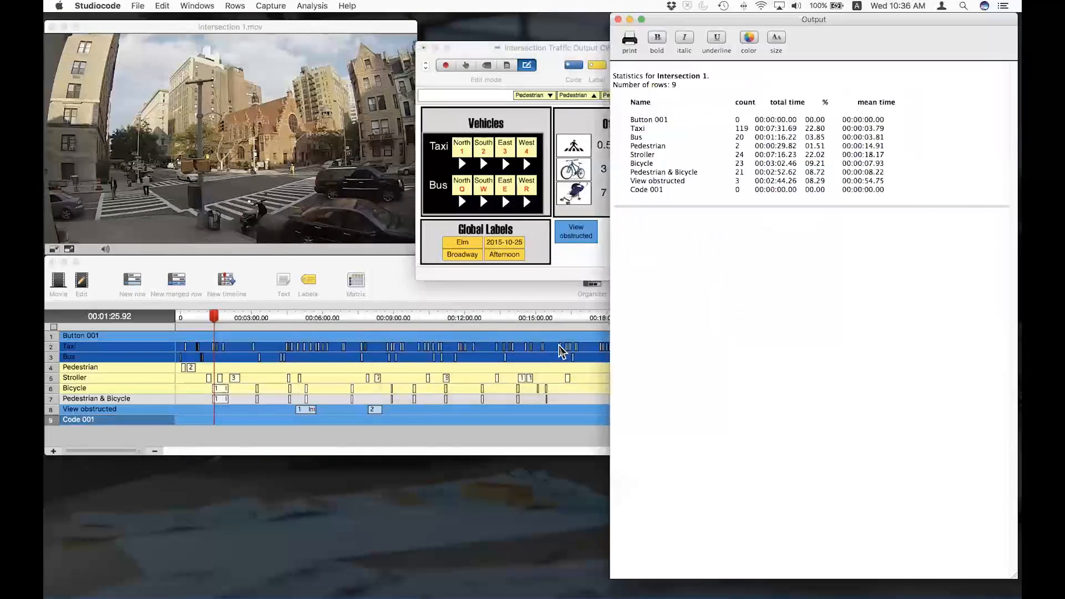
Compare the exported row statistics with the times and percentages in the Other section of the Intersection Traffic Output CW code window.
{"action": "left_click_drag", "start_coordinate": [795, 18], "coordinate": [597, 115]}
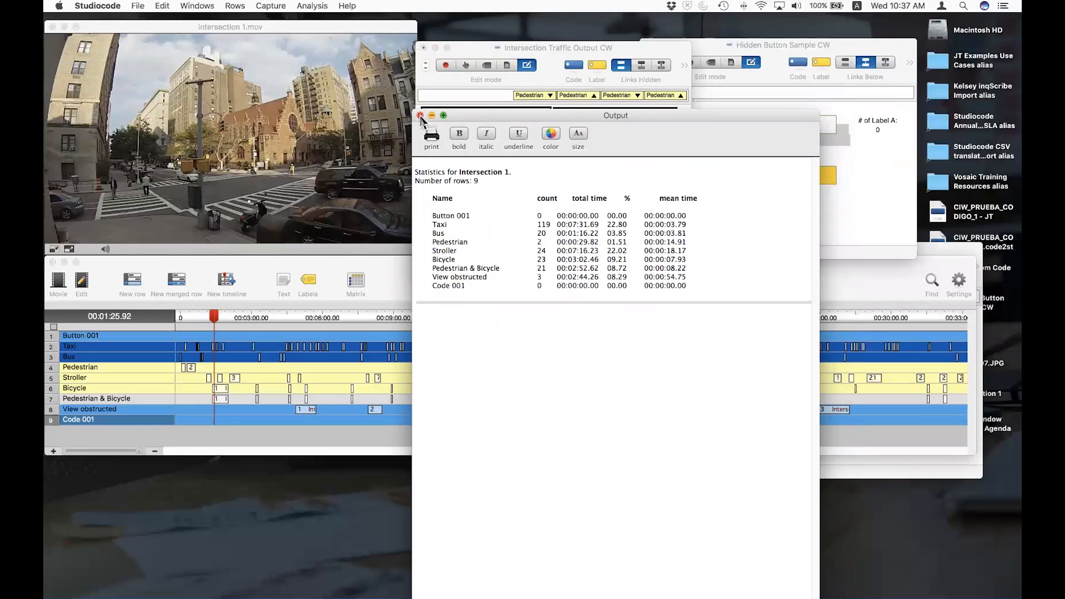
{"action": "left_click_drag", "start_coordinate": [475, 119], "coordinate": [650, 128]}
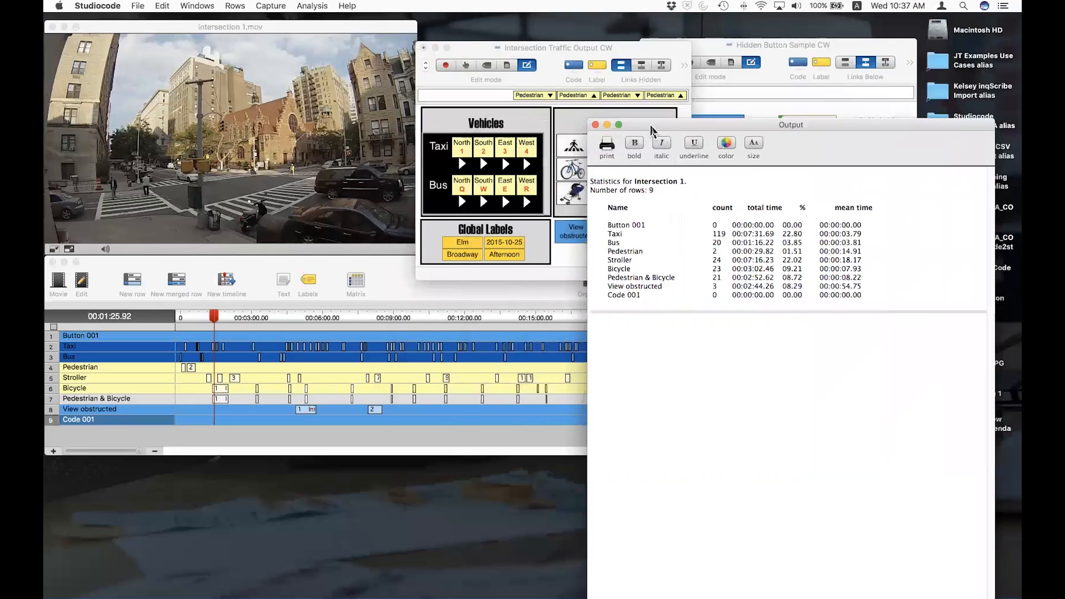
{"action": "left_click", "coordinate": [587, 60]}
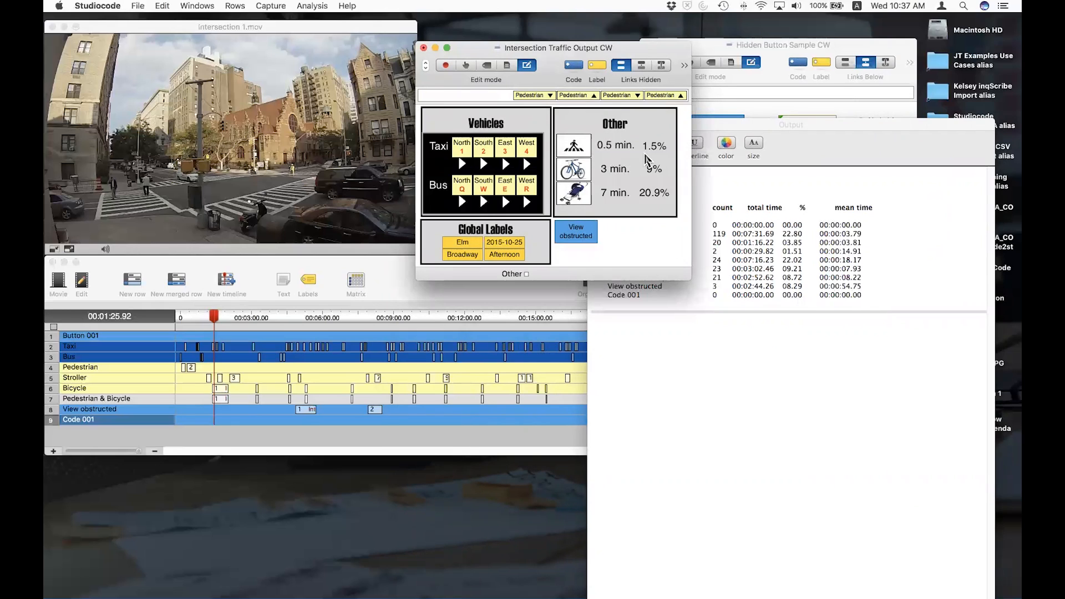
{"action": "left_click", "coordinate": [791, 132]}
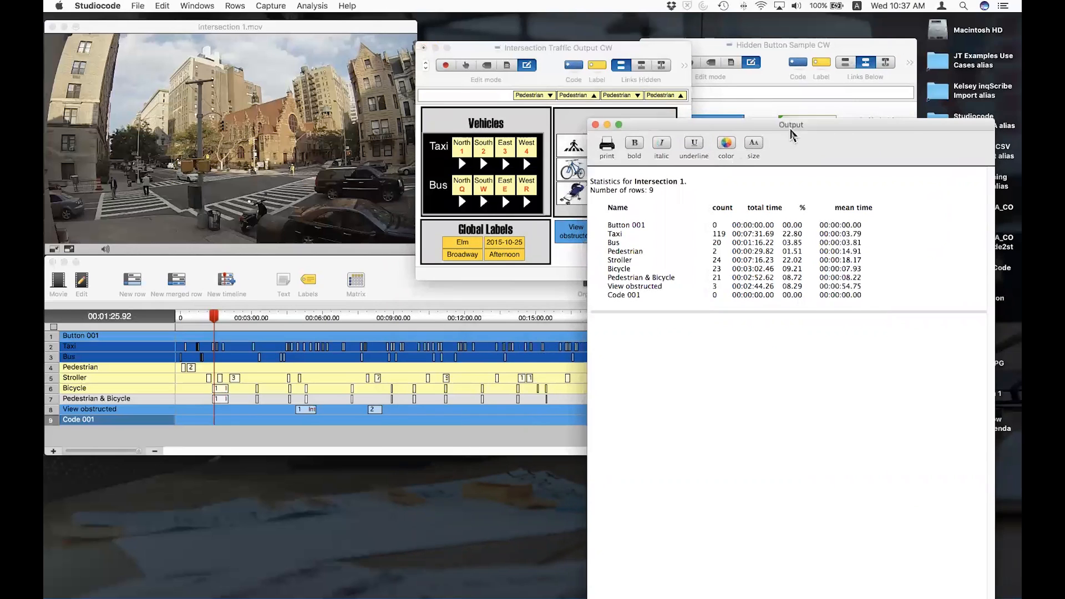
{"action": "left_click_drag", "start_coordinate": [791, 131], "coordinate": [803, 107]}
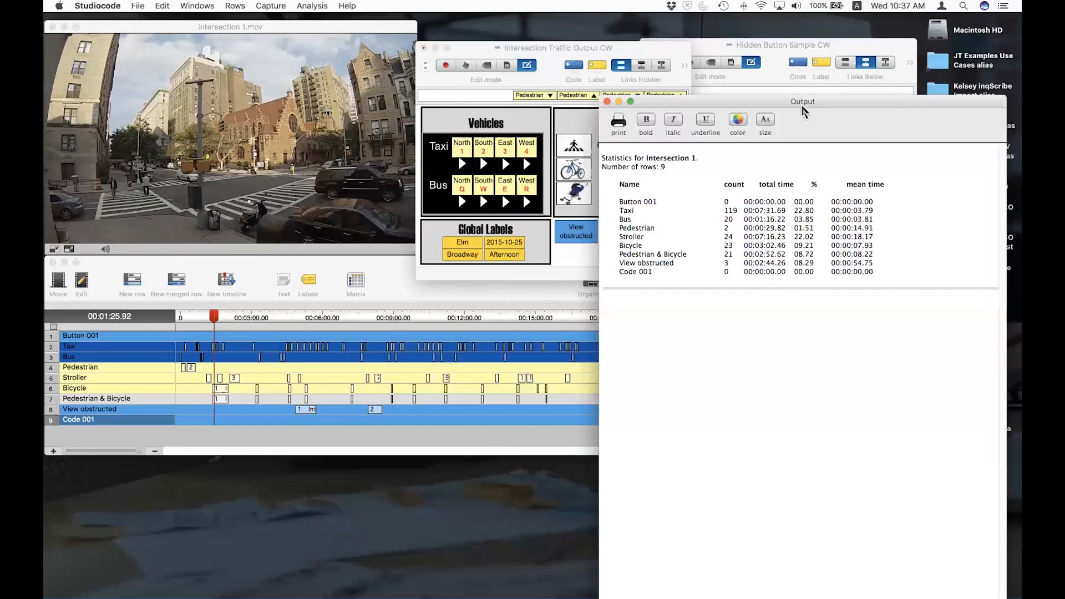
{"action": "left_click_drag", "start_coordinate": [804, 111], "coordinate": [790, 44]}
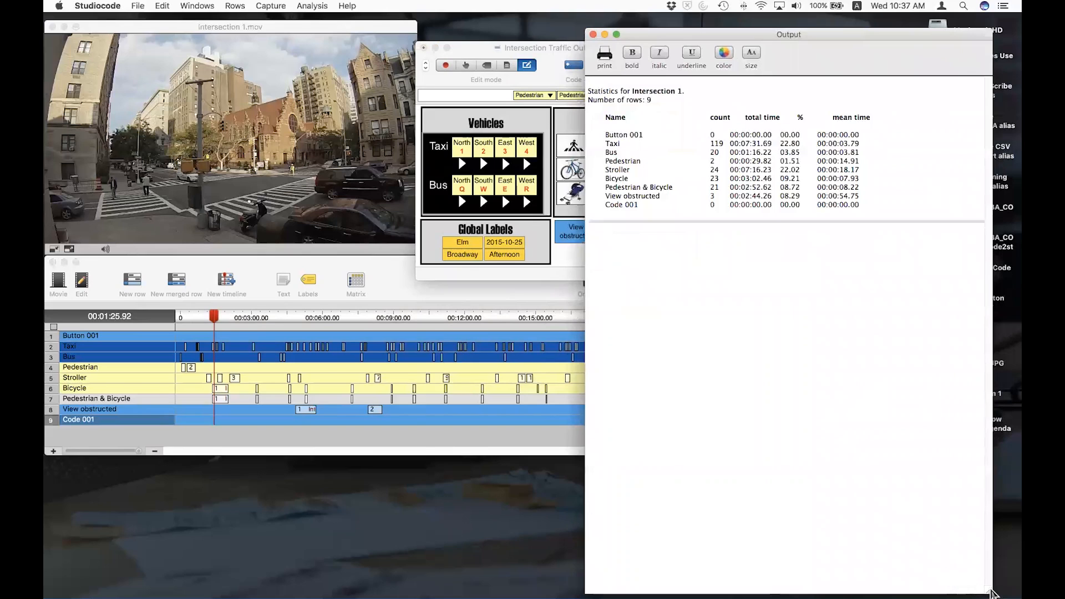
Shorten the statistics Output window and reposition it below the upper part of the code windows.
{"action": "left_click_drag", "start_coordinate": [989, 592], "coordinate": [986, 392]}
{"action": "left_click_drag", "start_coordinate": [920, 35], "coordinate": [923, 166]}
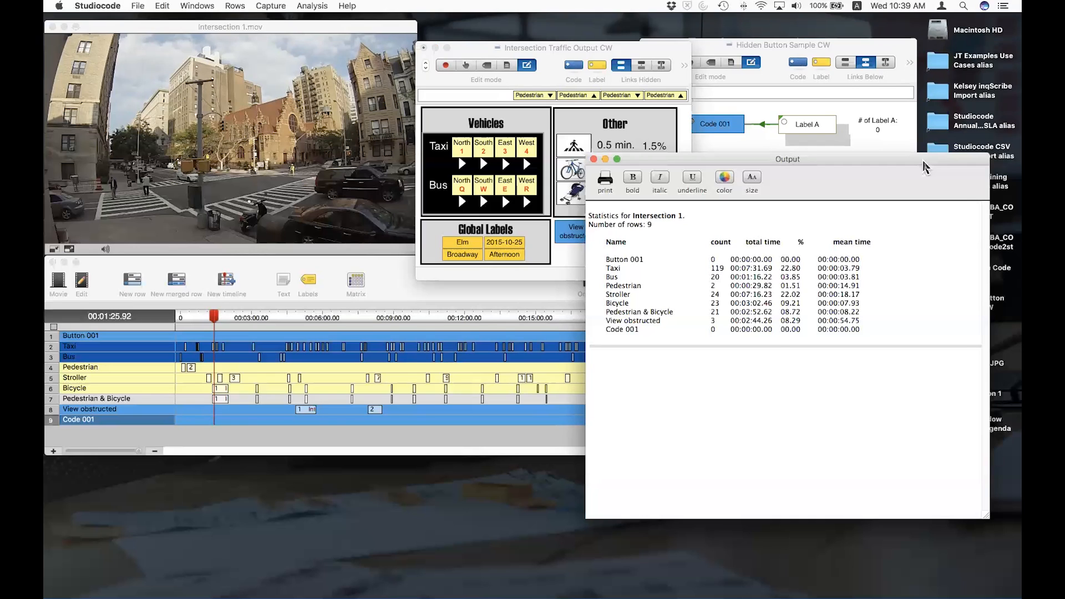
{"action": "left_click_drag", "start_coordinate": [923, 162], "coordinate": [909, 181]}
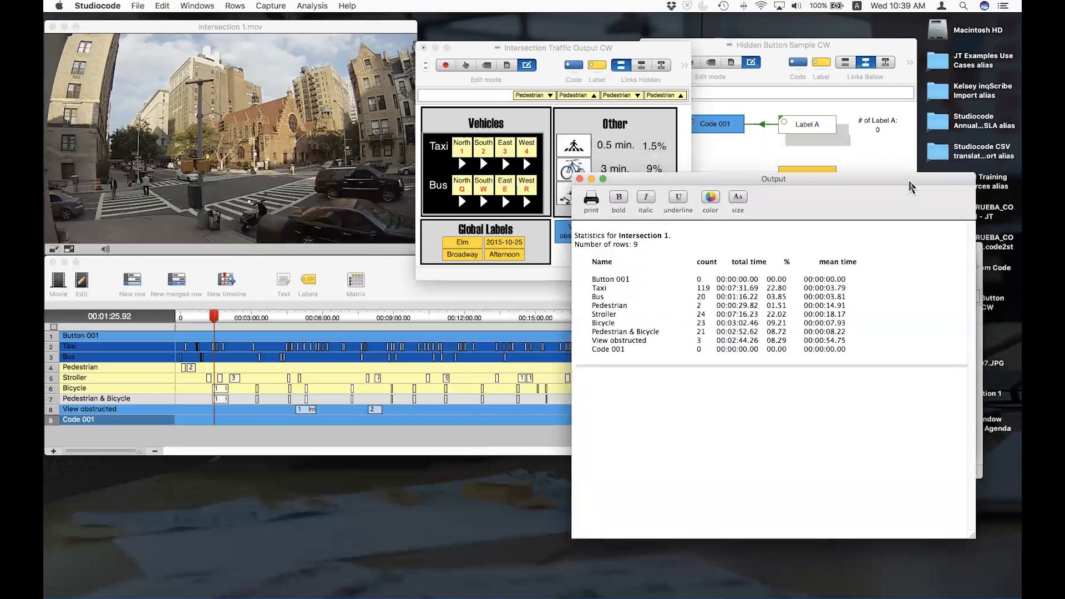
{"action": "left_click_drag", "start_coordinate": [909, 187], "coordinate": [756, 198]}
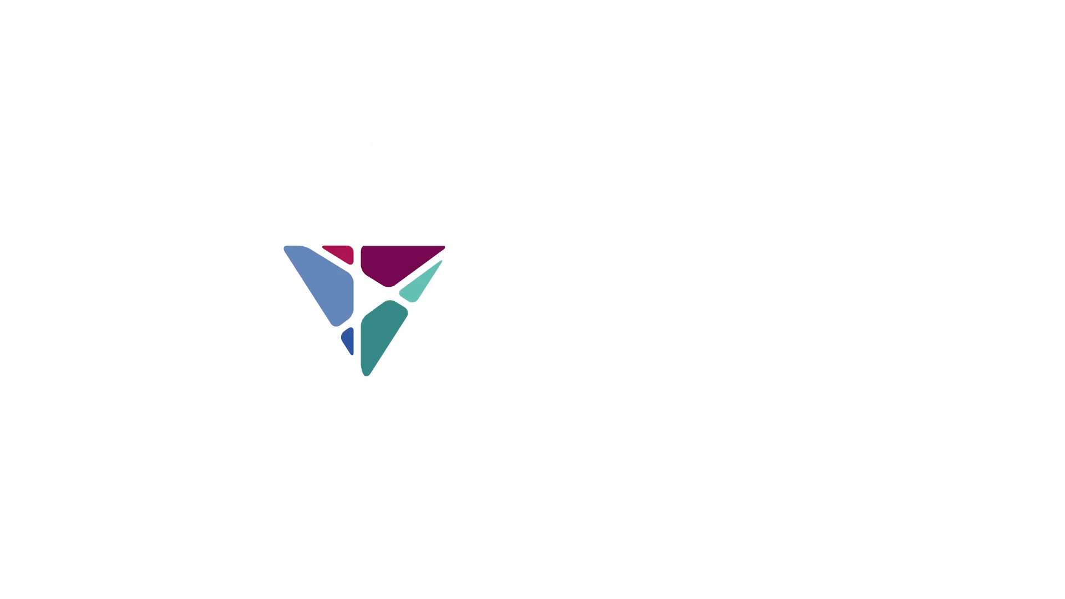